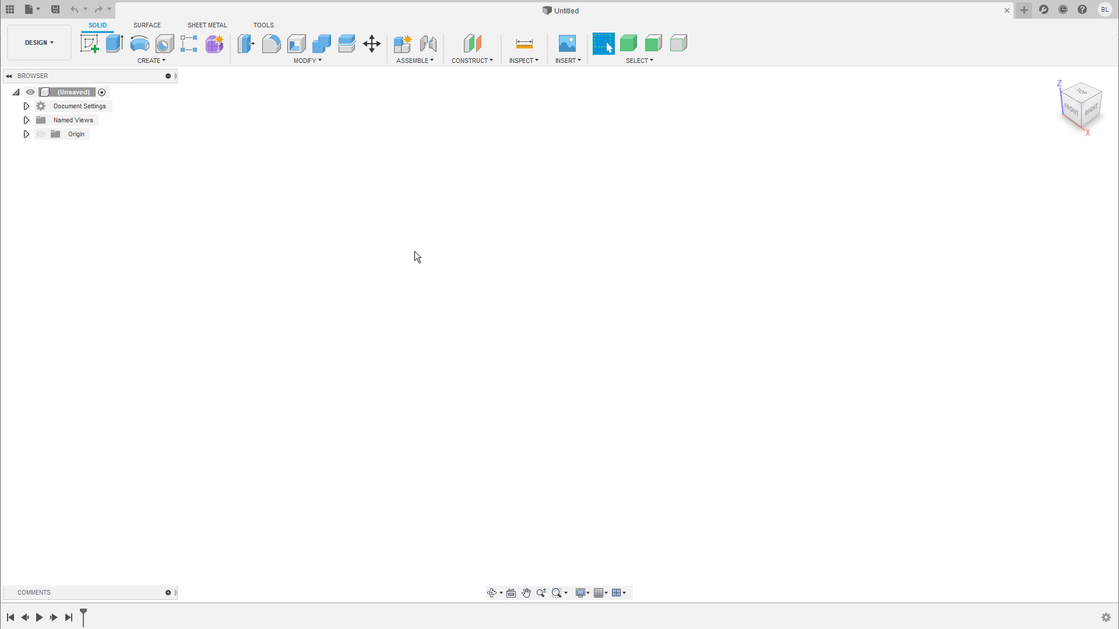
# Sketch a rectangle on the horizontal XY plane with one corner at the origin, and finish the sketch.
pyautogui.click(90, 43)
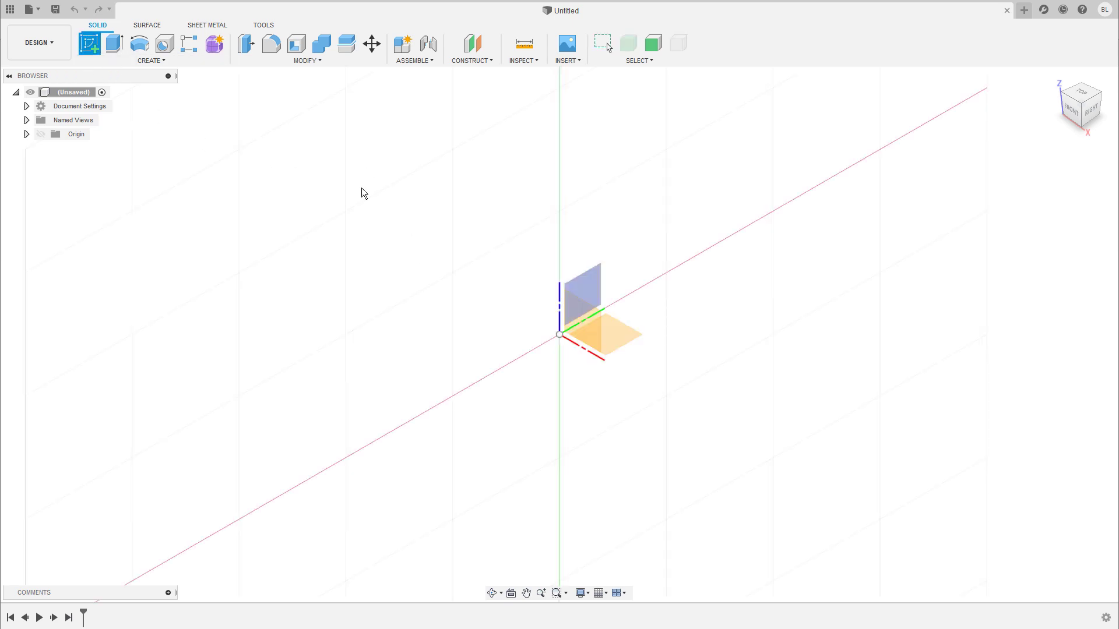
pyautogui.click(630, 340)
pyautogui.press('s')
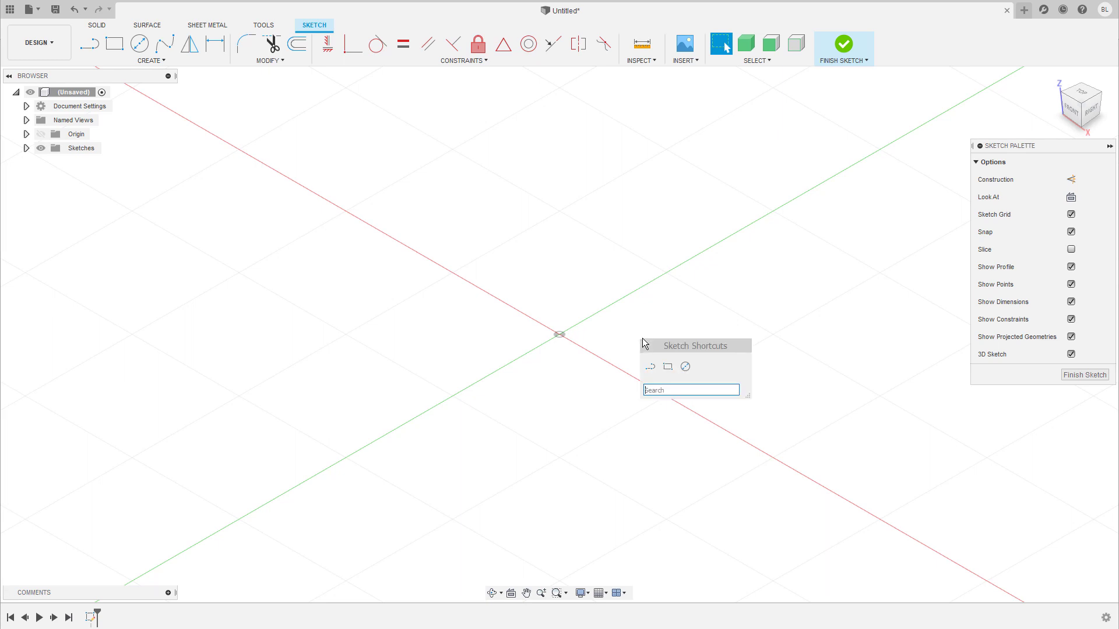
pyautogui.click(667, 366)
pyautogui.click(559, 335)
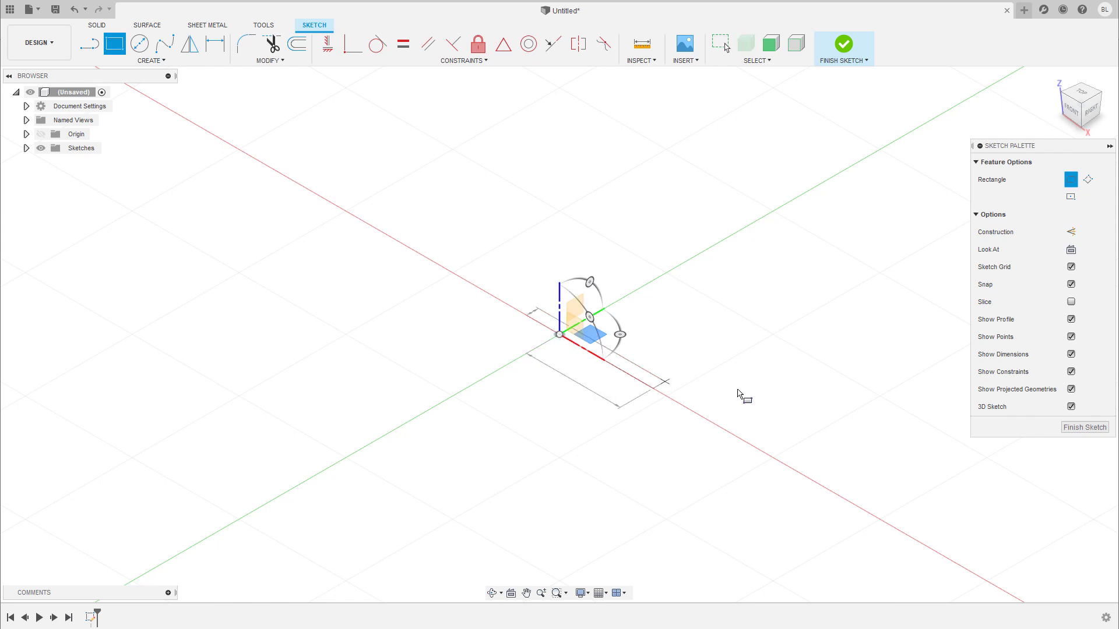
pyautogui.click(933, 313)
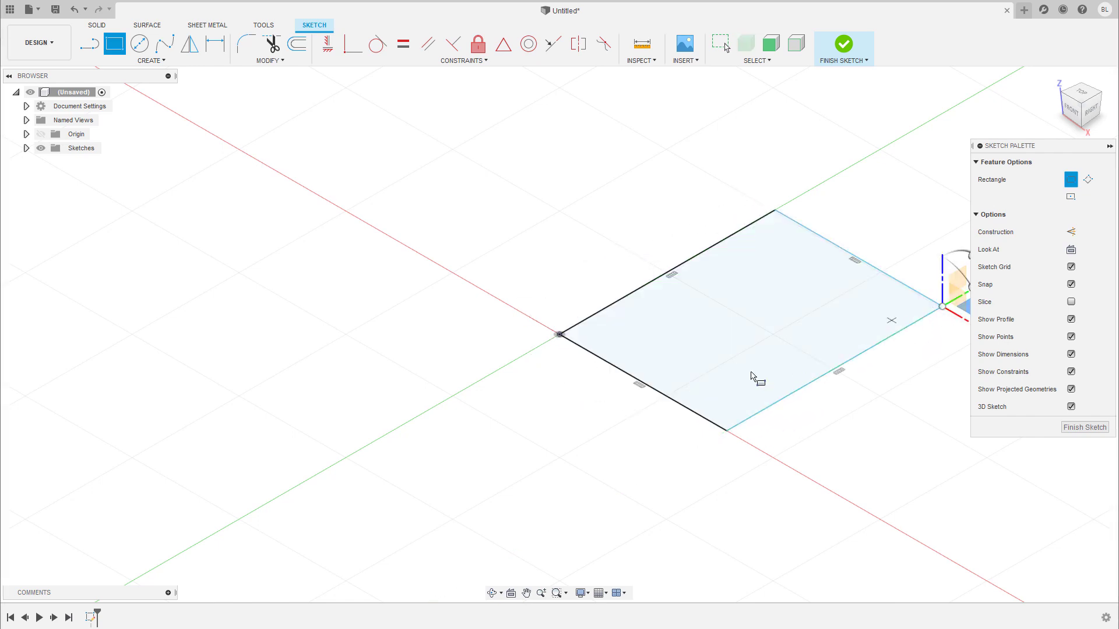
pyautogui.moveTo(795, 305); pyautogui.dragTo(693, 346, button='middle')
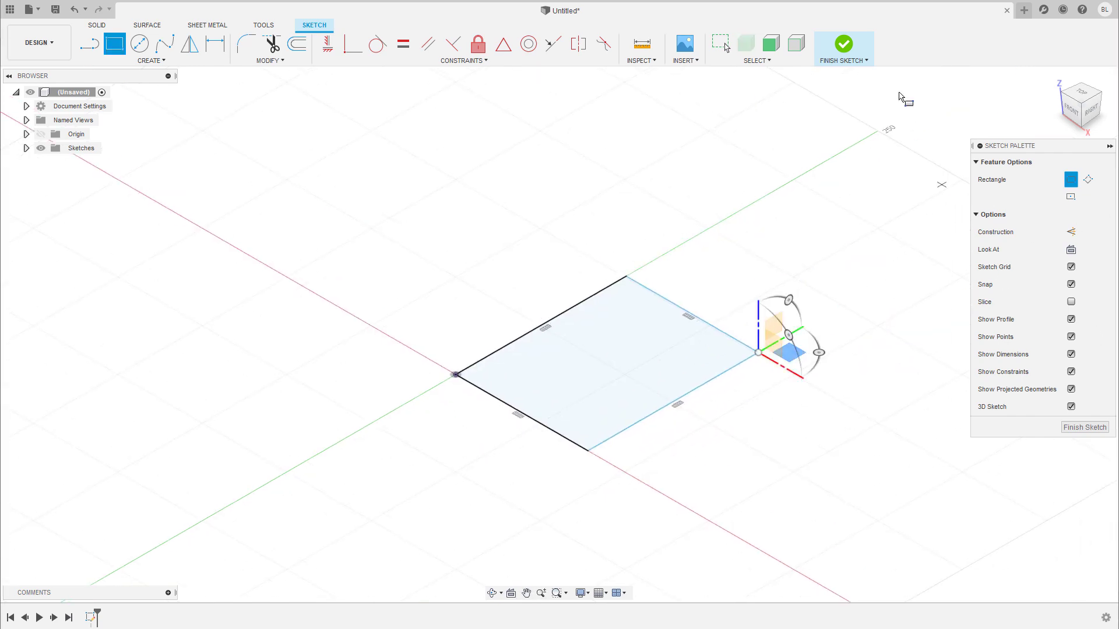
pyautogui.click(844, 45)
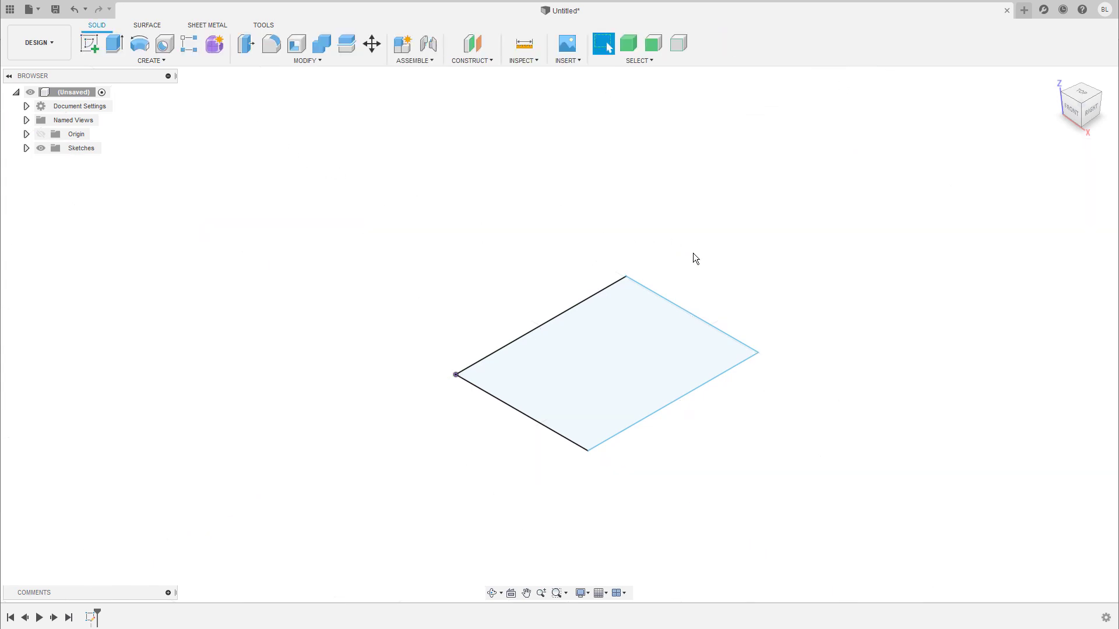
# Extrude the rectangular profile 60 mm upward as a new body.
pyautogui.press('e')
pyautogui.click(605, 355)
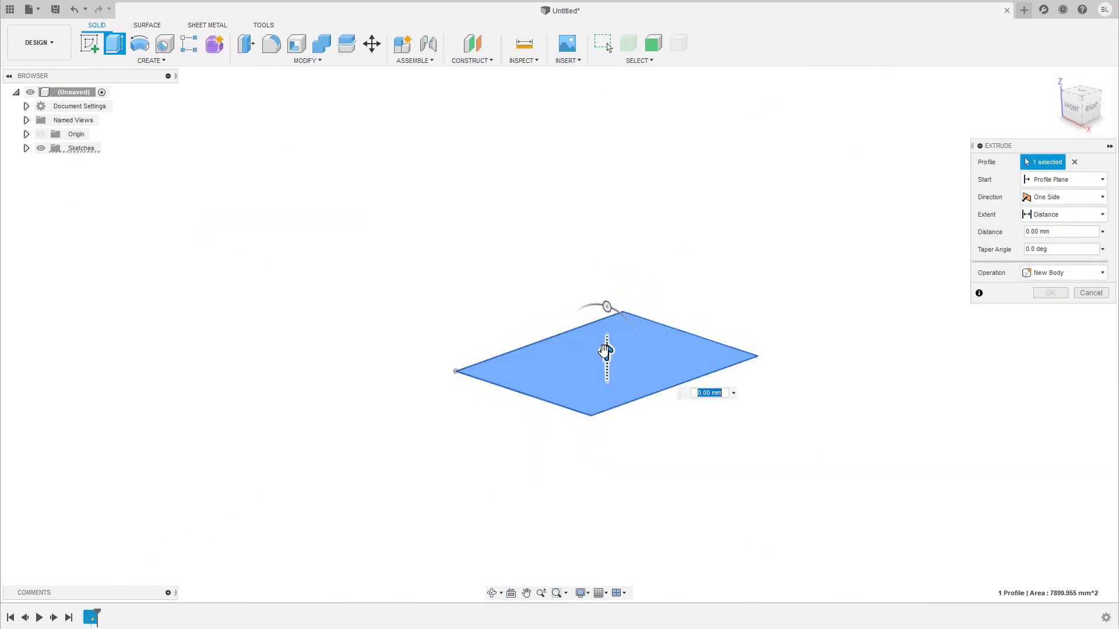
pyautogui.moveTo(606, 351); pyautogui.dragTo(602, 220)
pyautogui.keyDown('shift'); pyautogui.moveTo(602, 219); pyautogui.dragTo(761, 288, button='middle'); pyautogui.keyUp('shift')
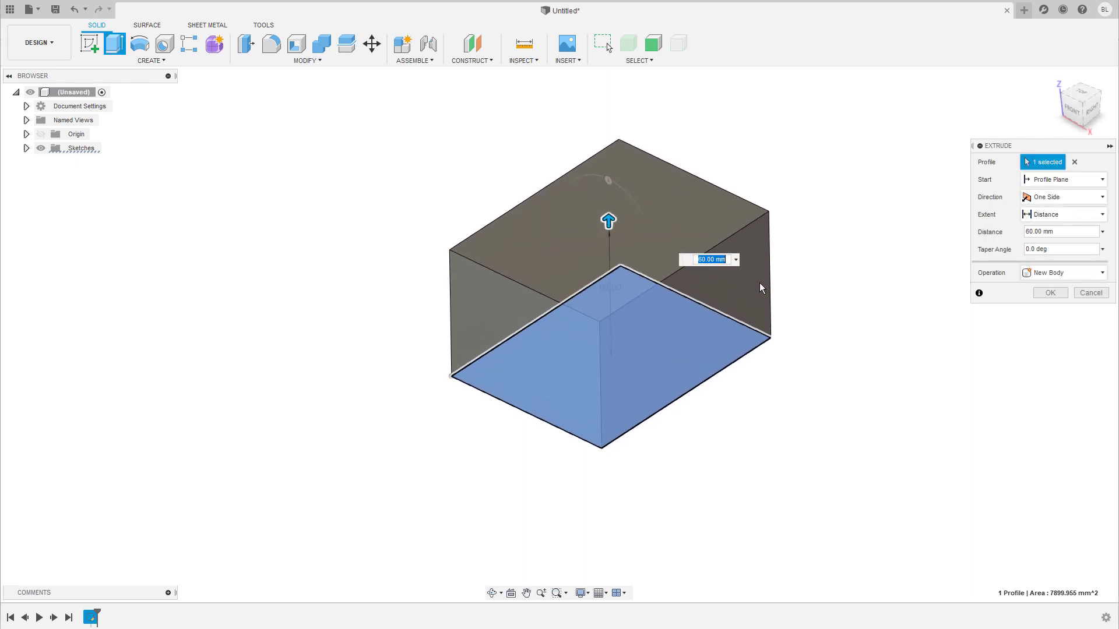
pyautogui.click(1050, 292)
# Add a cylinder of about 40 mm diameter and 60 mm height on the block's top face, using the Join operation.
pyautogui.keyDown('shift'); pyautogui.moveTo(782, 357); pyautogui.dragTo(612, 352, button='middle'); pyautogui.keyUp('shift')
pyautogui.scroll(2, 606, 320)
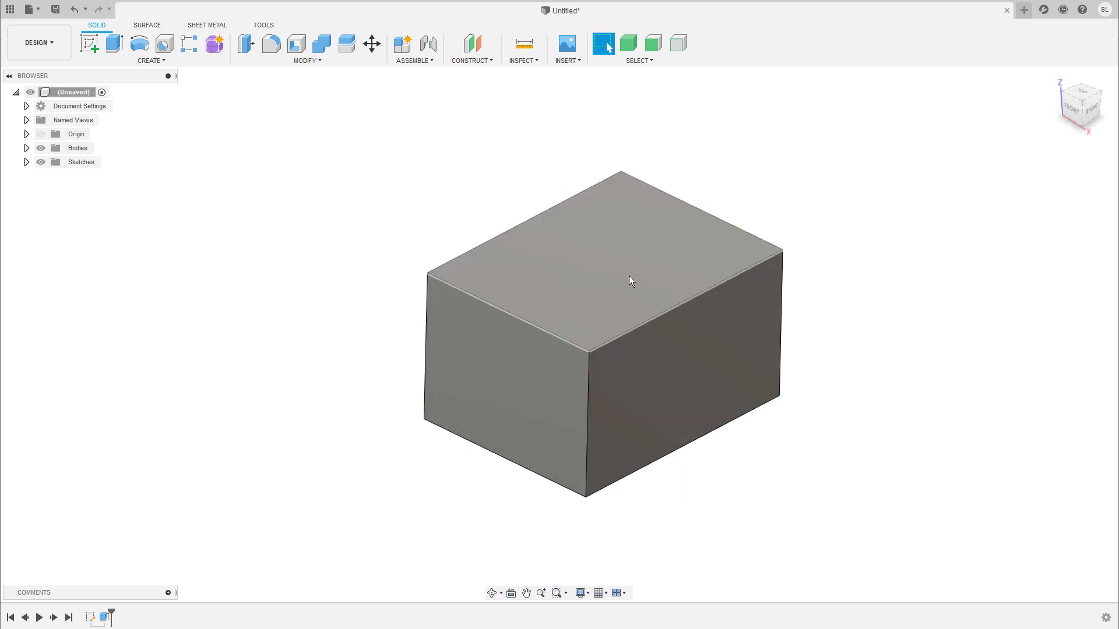
pyautogui.click(636, 278)
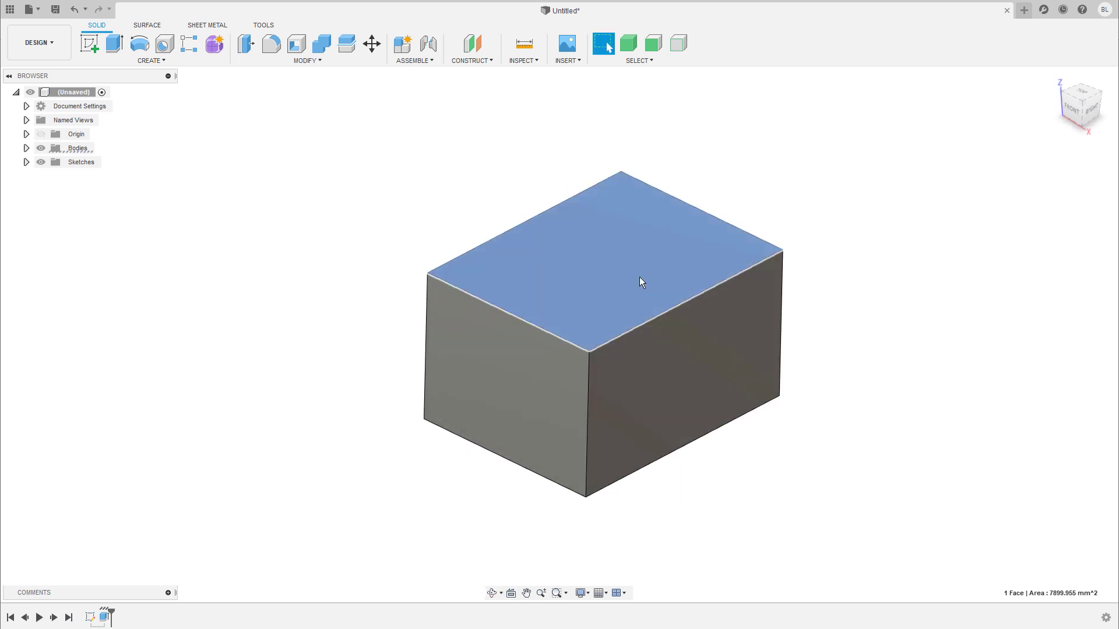
pyautogui.click(159, 61)
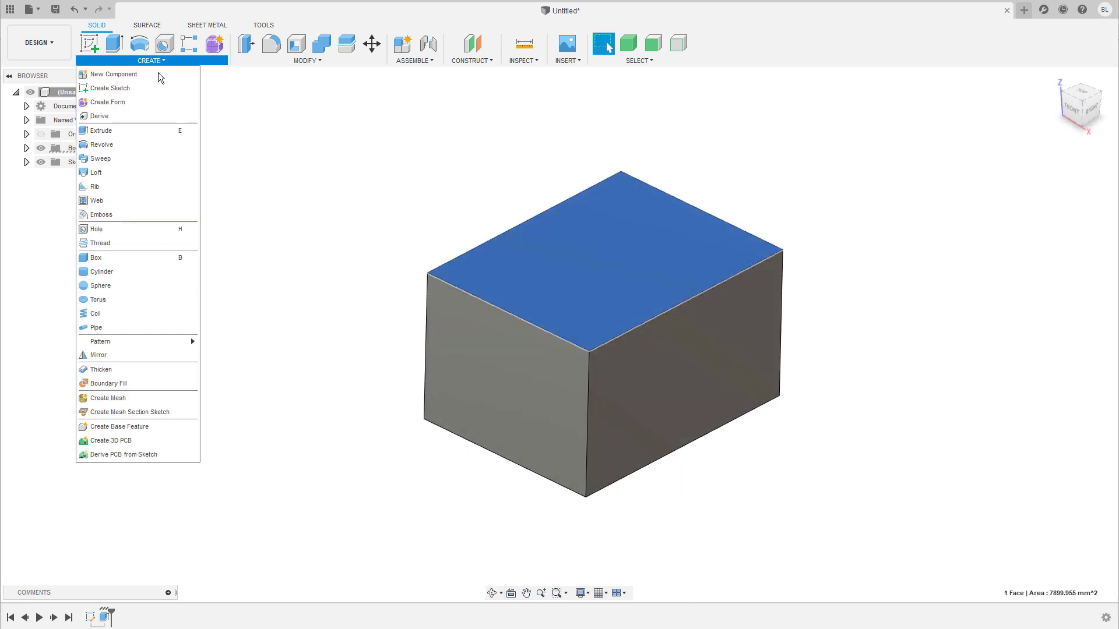
pyautogui.click(117, 271)
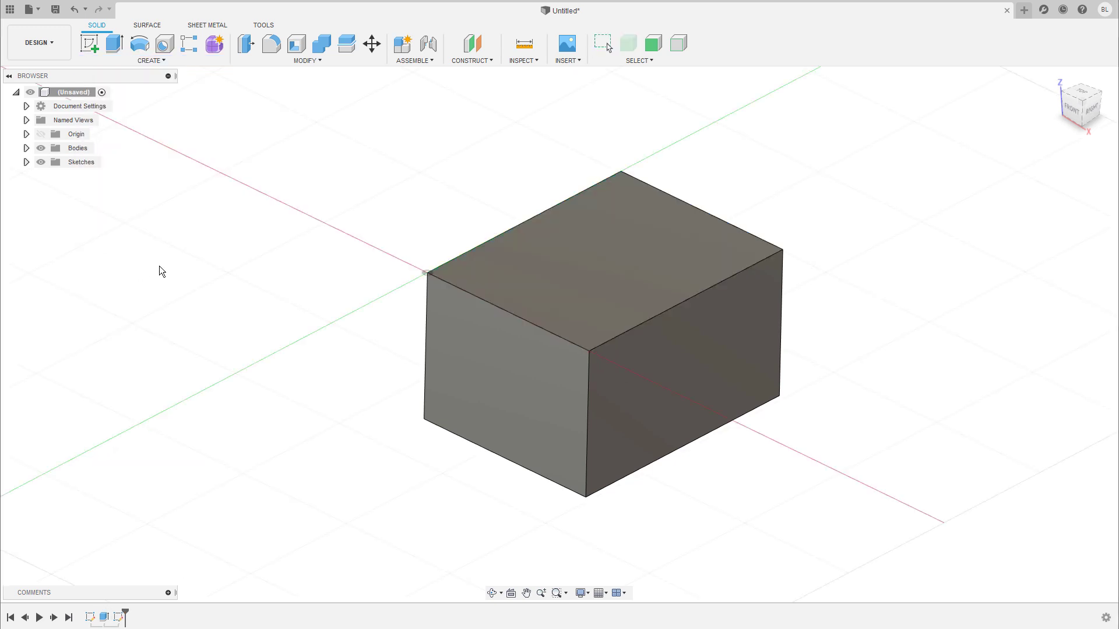
pyautogui.click(599, 261)
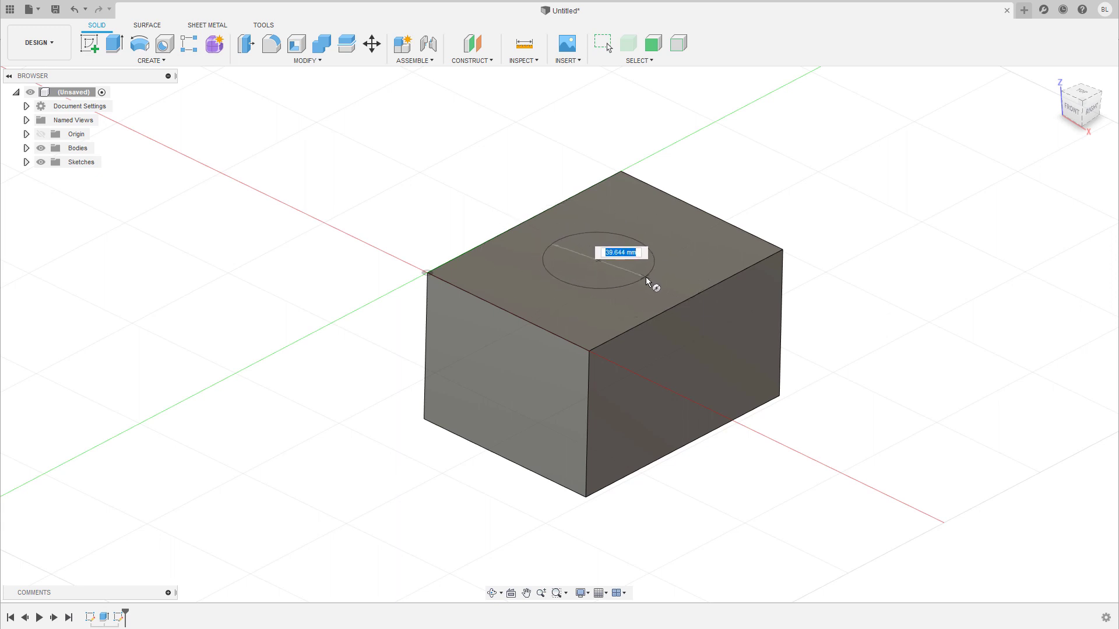
pyautogui.click(653, 283)
pyautogui.scroll(-2, 601, 302)
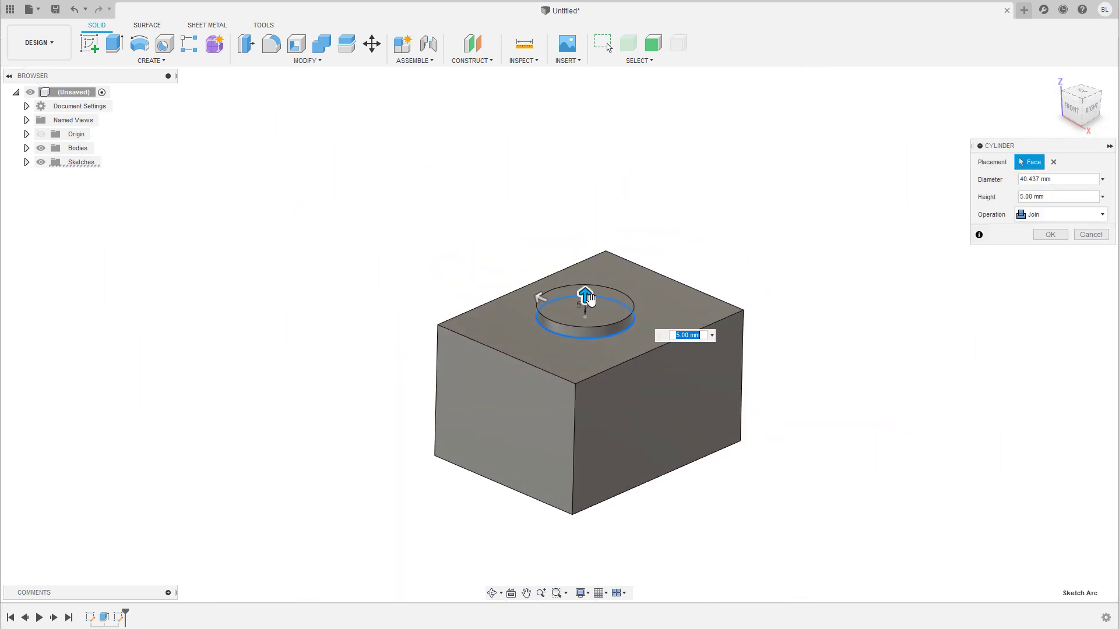
pyautogui.moveTo(588, 295); pyautogui.dragTo(594, 183)
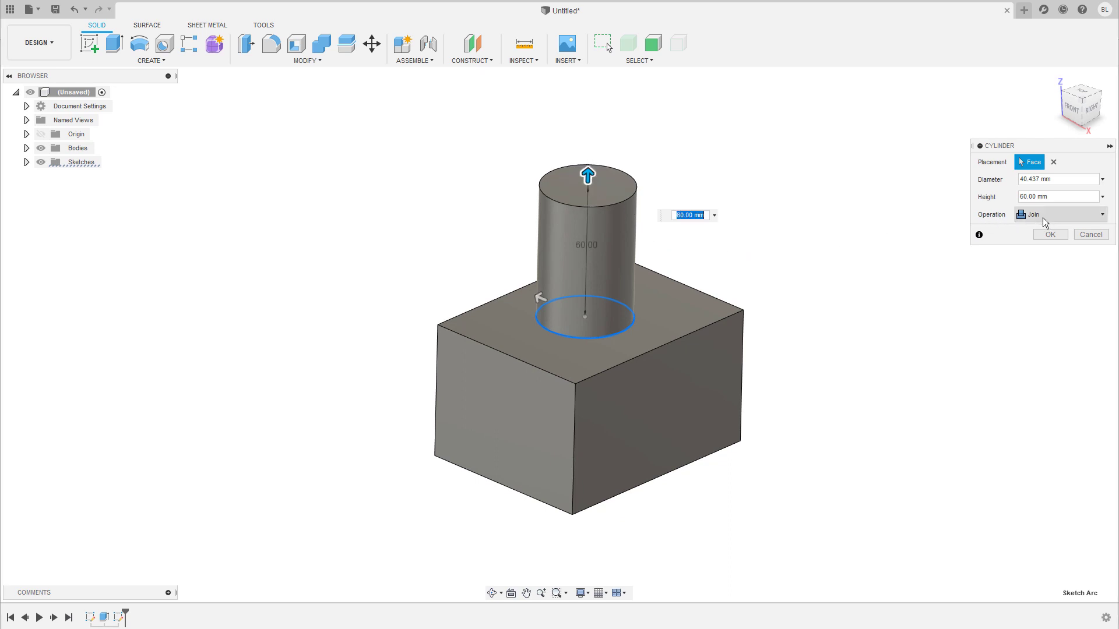
pyautogui.click(1051, 235)
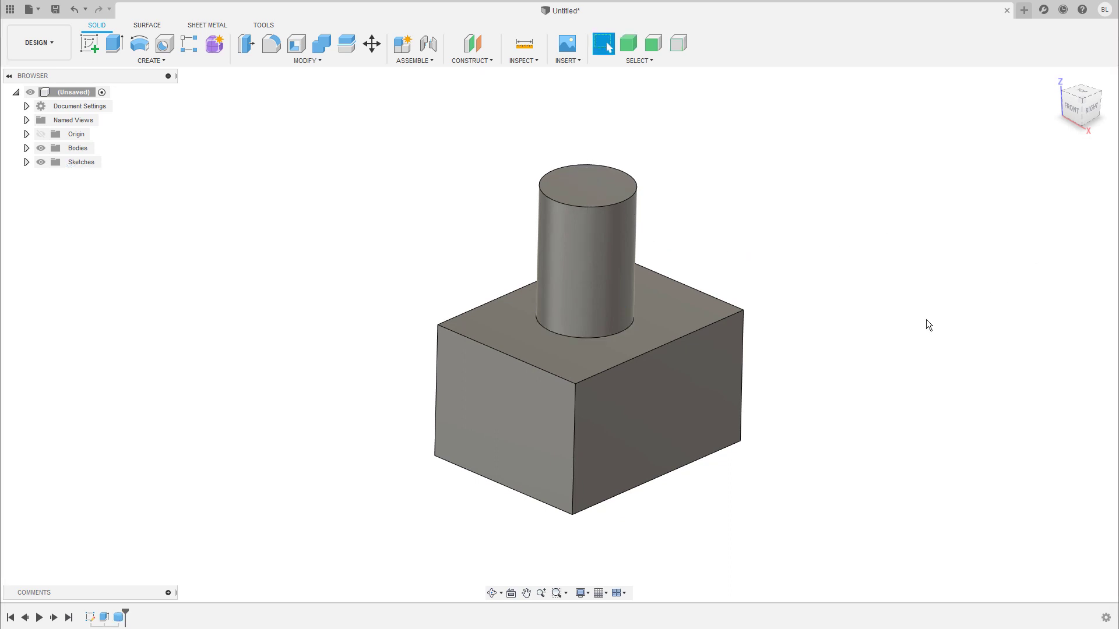
# Expand the Bodies folder and highlight Body1 to check which geometry it contains.
pyautogui.click(26, 149)
pyautogui.click(92, 163)
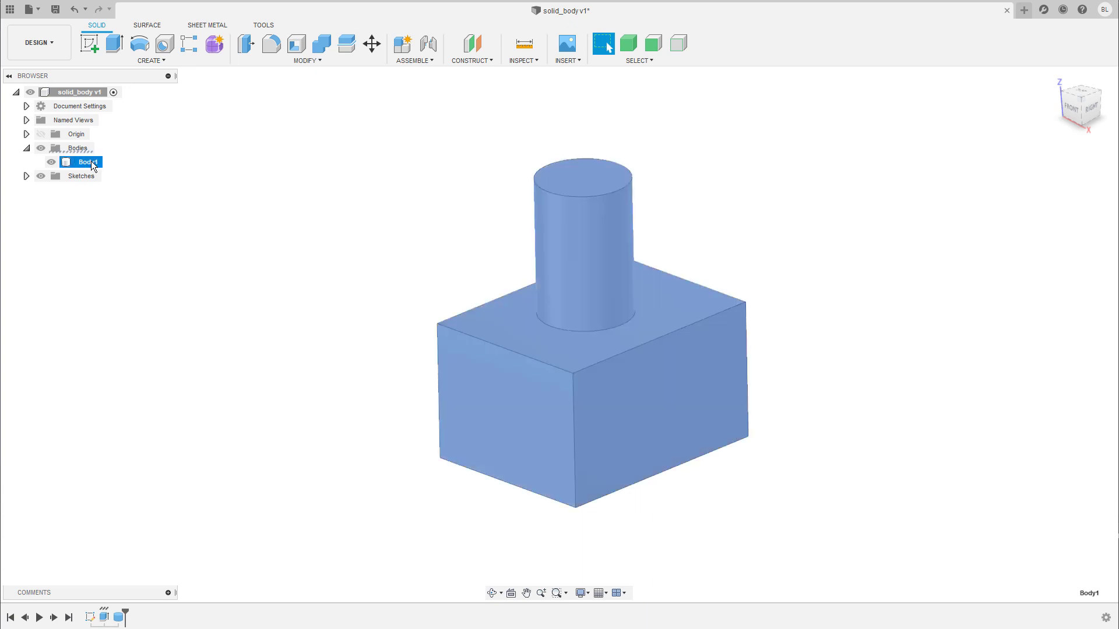
pyautogui.click(340, 223)
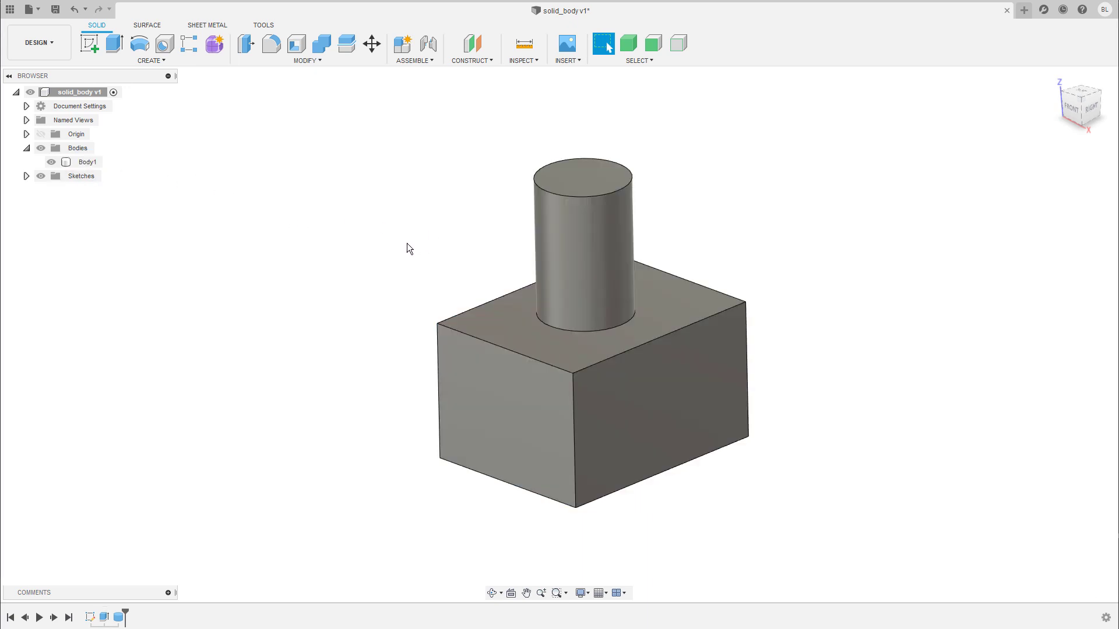
# Inspect the body's interior with a section analysis offset from the front origin plane through the cylinder, and delete that analysis.
pyautogui.click(535, 61)
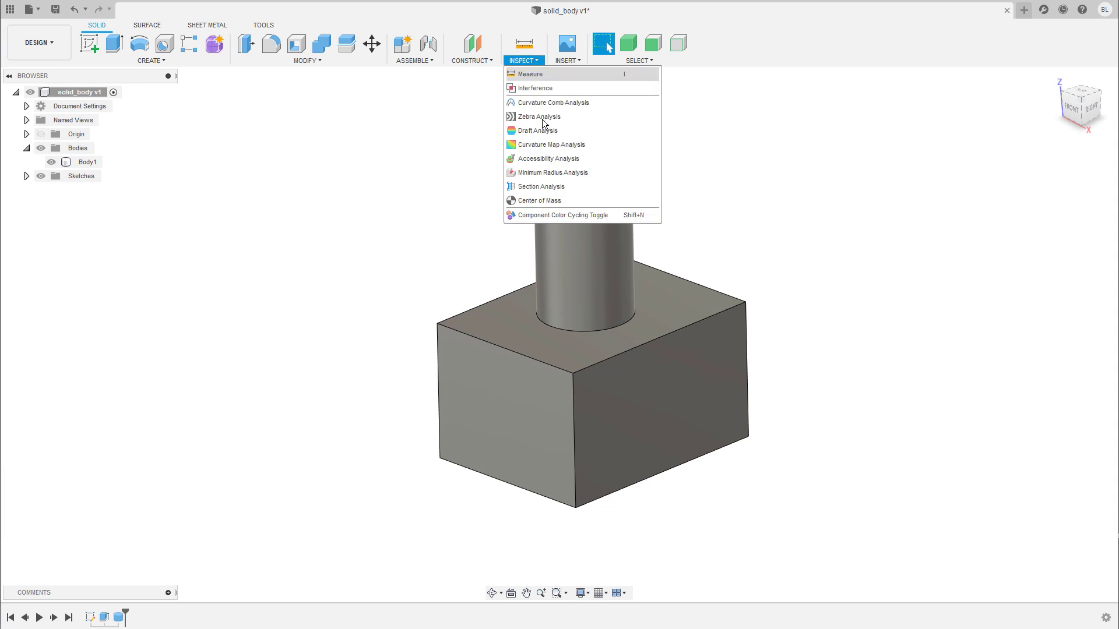
pyautogui.click(570, 190)
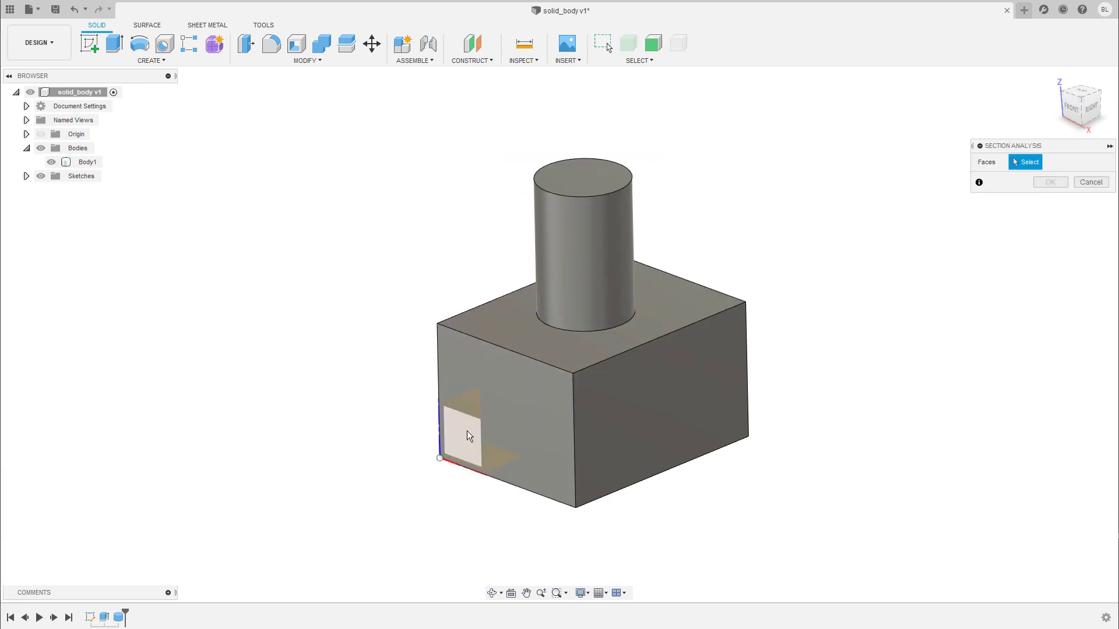
pyautogui.click(477, 462)
pyautogui.moveTo(487, 425); pyautogui.dragTo(573, 392)
pyautogui.click(1050, 269)
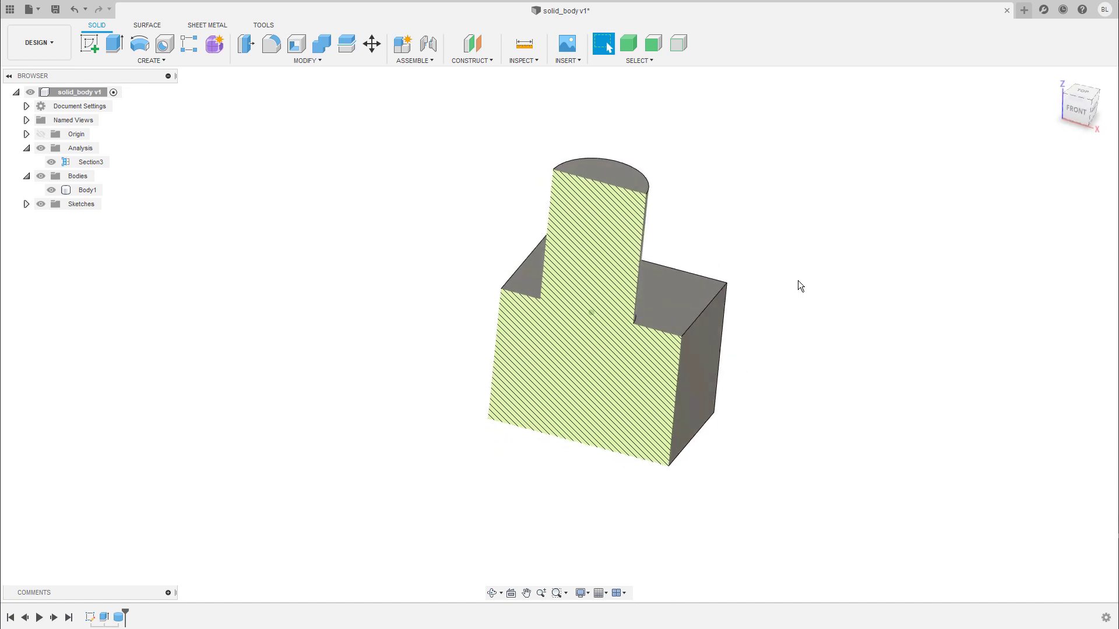
pyautogui.click(99, 163)
pyautogui.press('Delete')
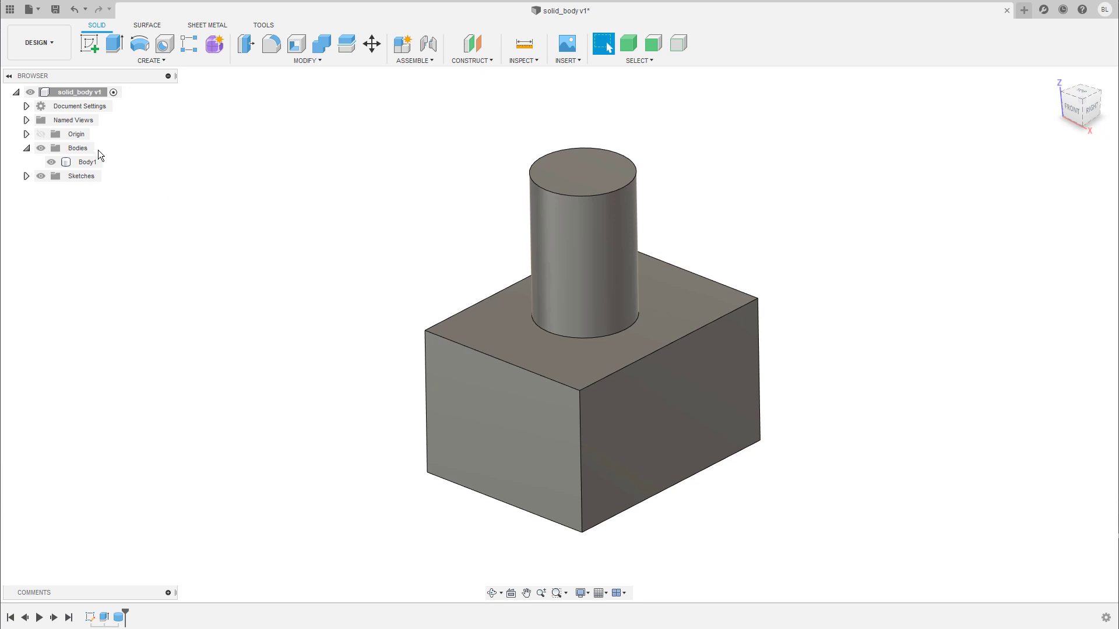
# Review the solid body's physical properties, including its mass and volume.
pyautogui.rightClick(88, 164)
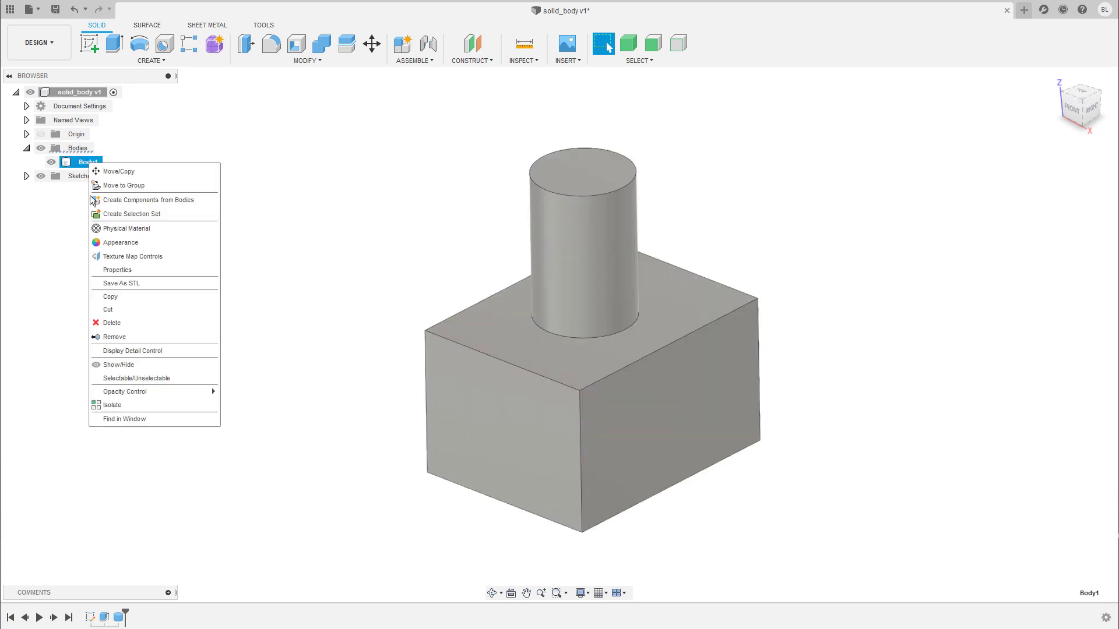
pyautogui.click(148, 269)
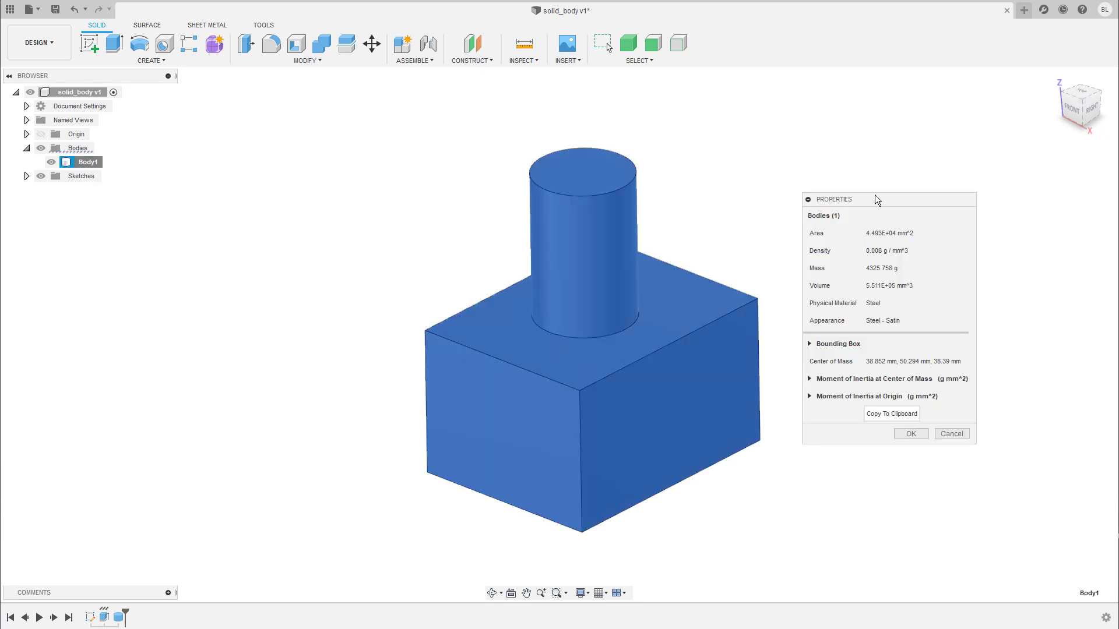
pyautogui.moveTo(866, 193); pyautogui.dragTo(864, 185)
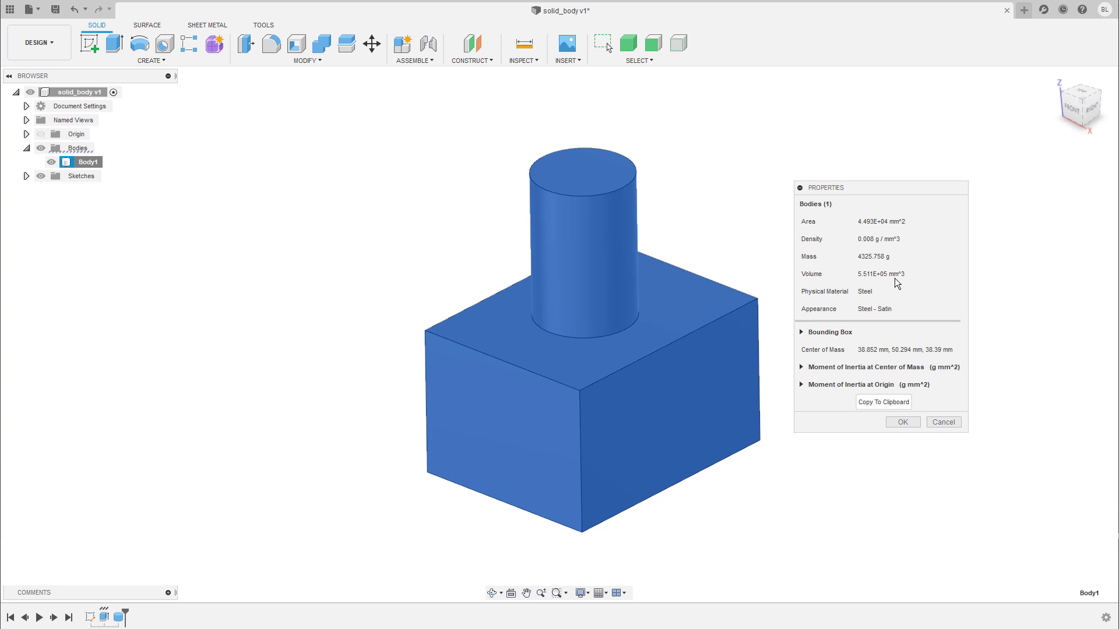
pyautogui.click(903, 422)
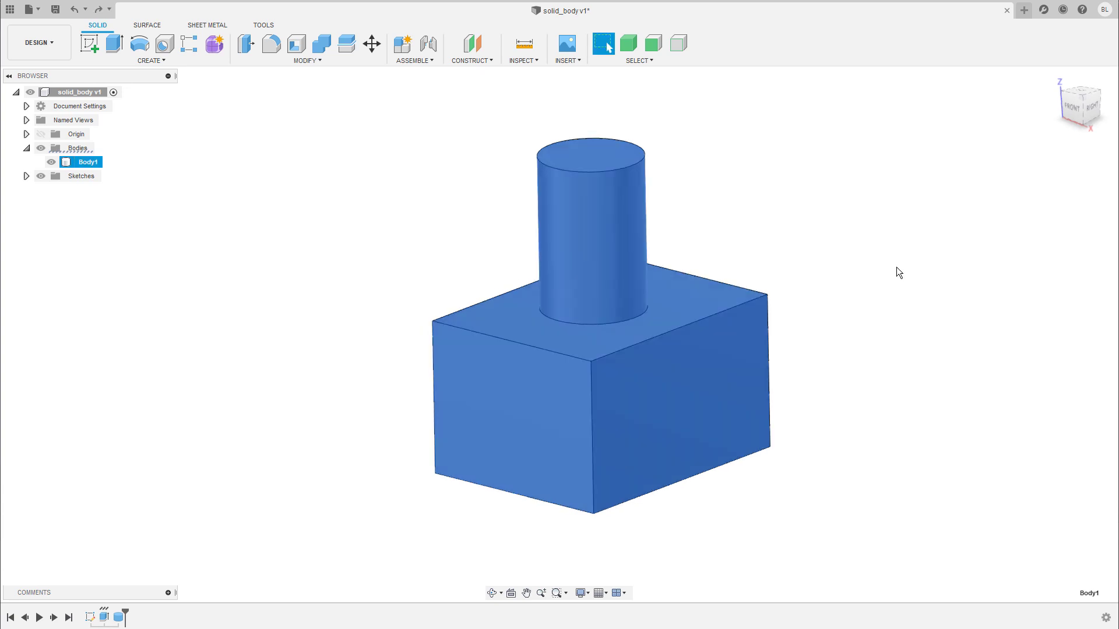
# Delete the block's front face with the surface tools, turning the solid into an open surface body.
pyautogui.click(822, 255)
pyautogui.click(148, 26)
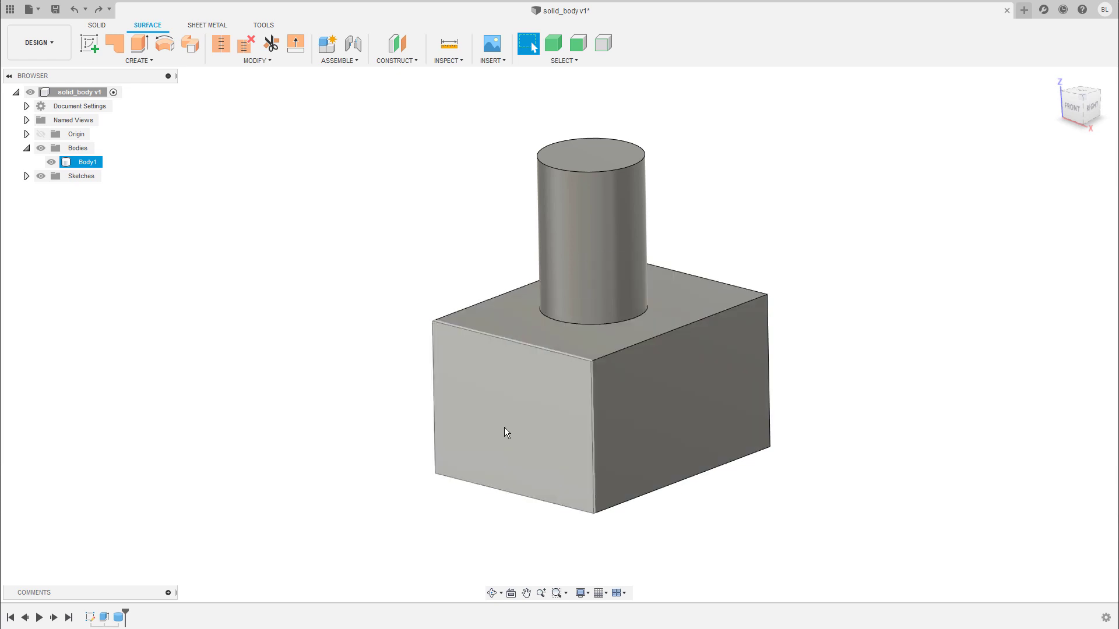
pyautogui.click(538, 422)
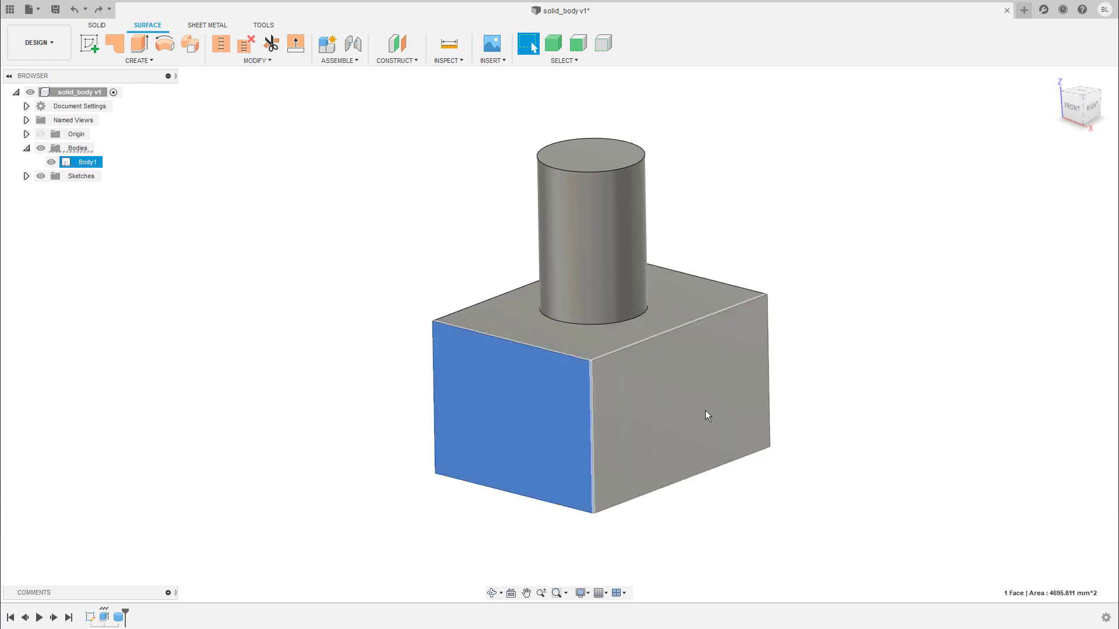
pyautogui.press('Delete')
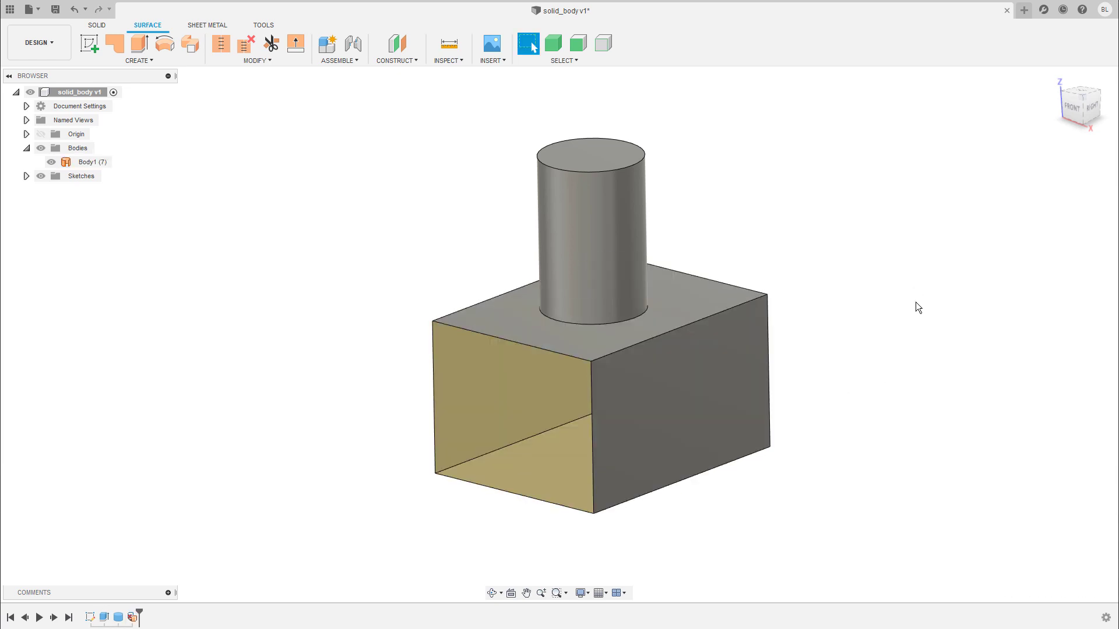
# Examine the open box's inner and outer side faces from several angles.
pyautogui.keyDown('shift'); pyautogui.moveTo(928, 240); pyautogui.dragTo(793, 301, button='middle'); pyautogui.keyUp('shift')
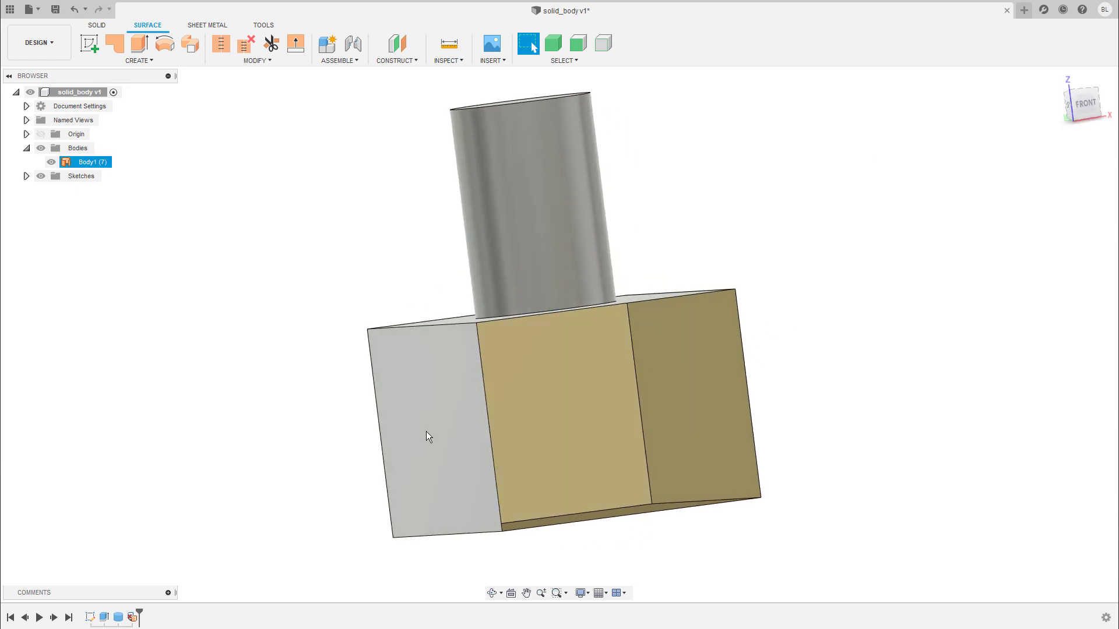
pyautogui.click(431, 453)
pyautogui.click(718, 398)
pyautogui.keyDown('shift'); pyautogui.moveTo(848, 356); pyautogui.dragTo(774, 428, button='middle'); pyautogui.keyUp('shift')
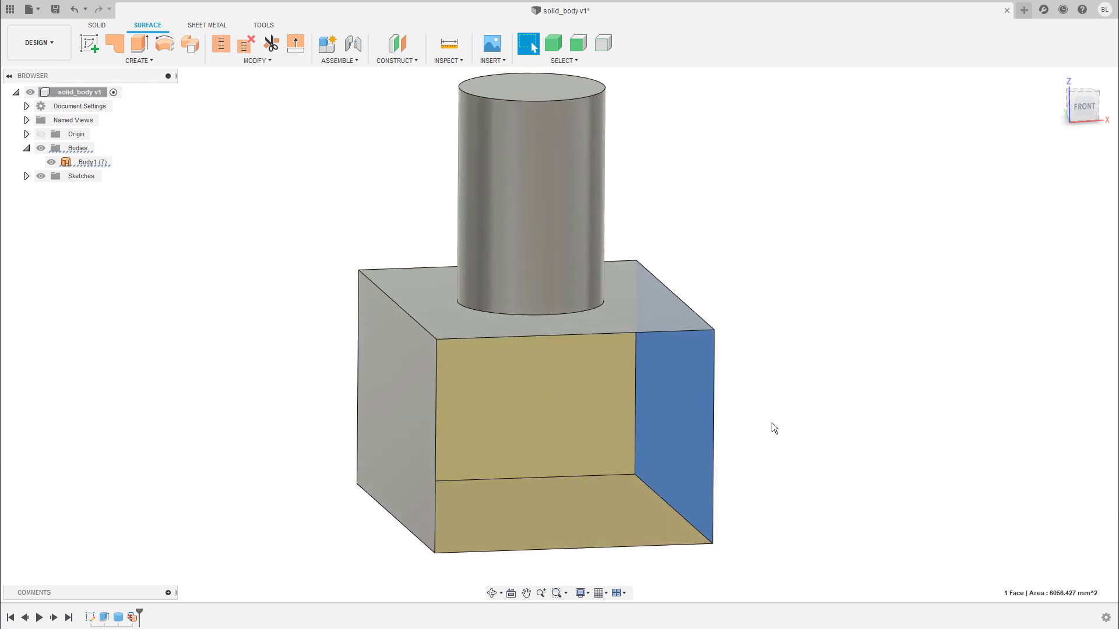
pyautogui.keyDown('shift'); pyautogui.moveTo(806, 386); pyautogui.dragTo(701, 455, button='middle'); pyautogui.keyUp('shift')
pyautogui.click(822, 379)
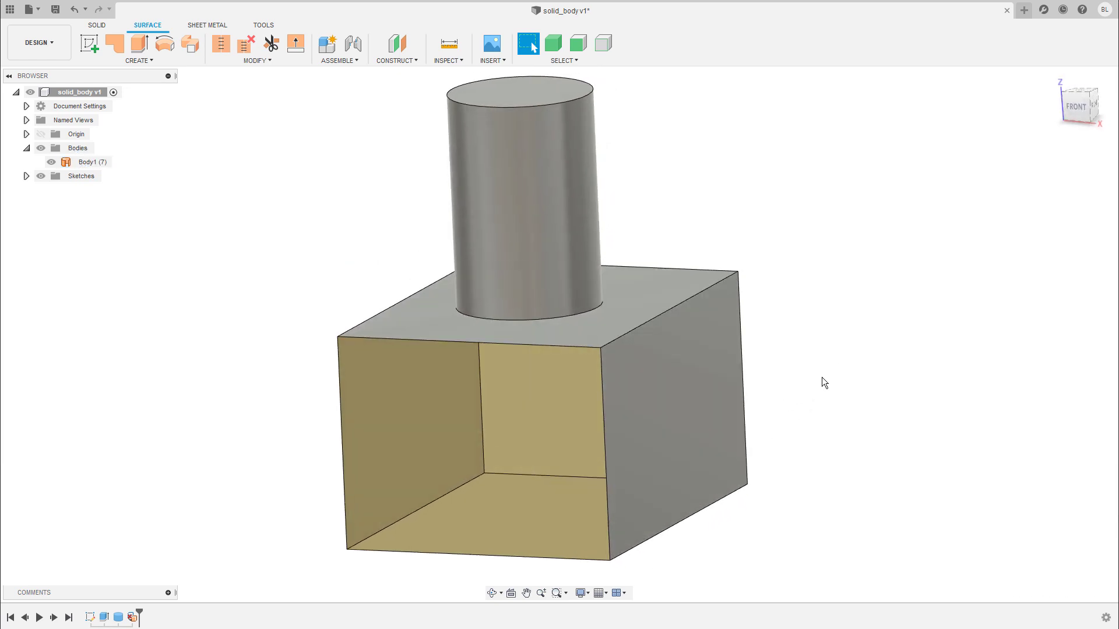
pyautogui.keyDown('shift'); pyautogui.moveTo(822, 379); pyautogui.dragTo(807, 330, button='middle'); pyautogui.keyUp('shift')
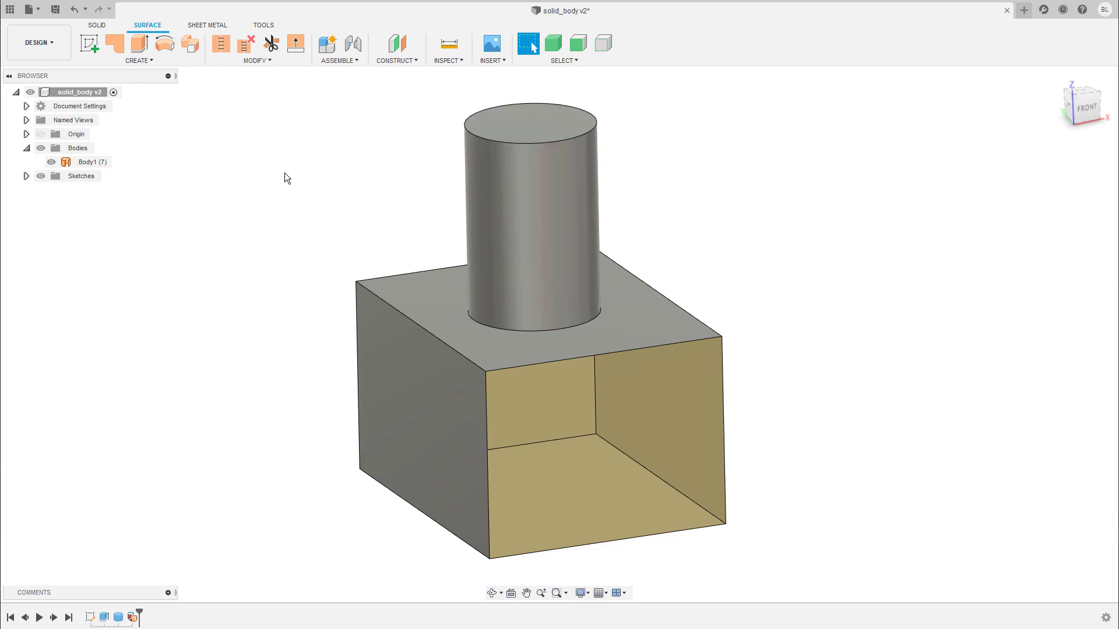
# Show the open surface body's physical properties to check its mass and volume.
pyautogui.rightClick(93, 162)
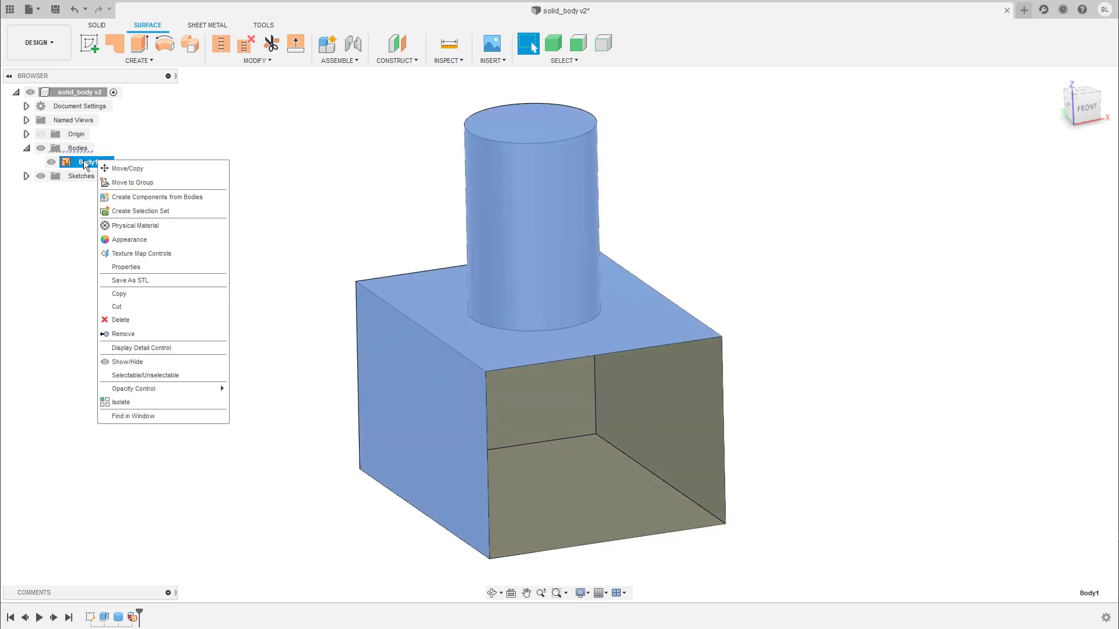
pyautogui.click(142, 268)
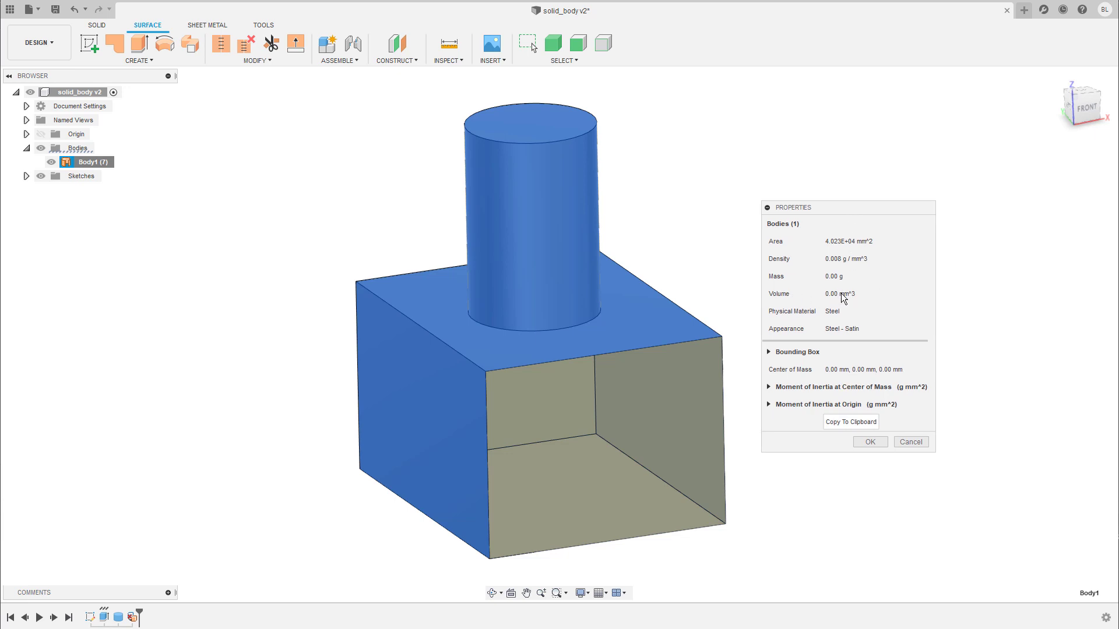
# Inspect the inside of the open surface body with a section analysis on the XZ plane at a Y distance of 50 mm.
pyautogui.click(870, 443)
pyautogui.click(459, 61)
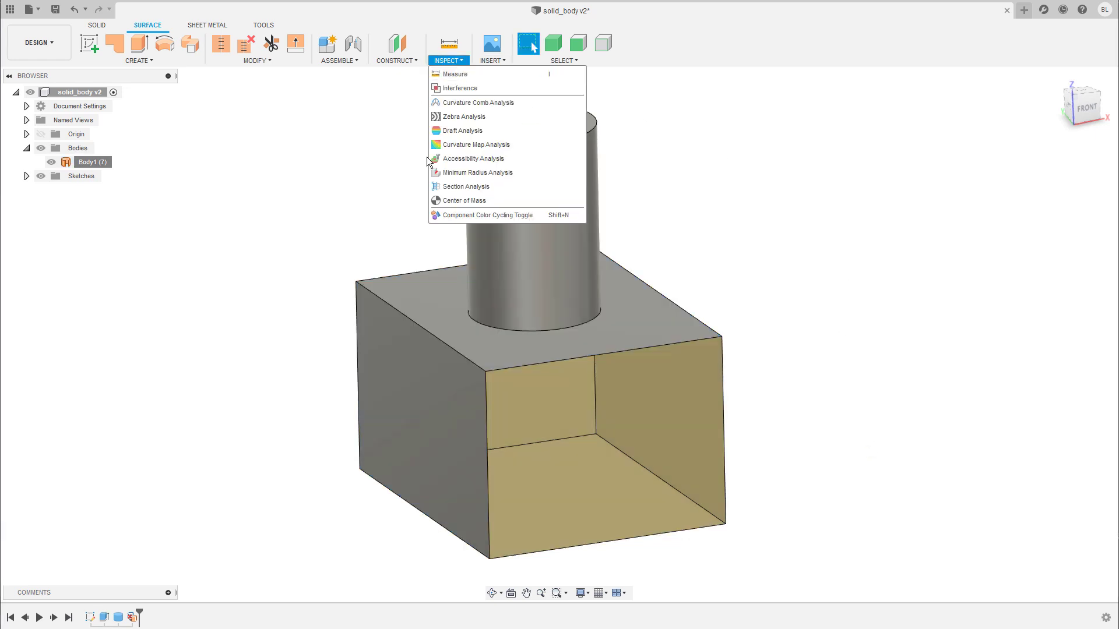
pyautogui.click(463, 187)
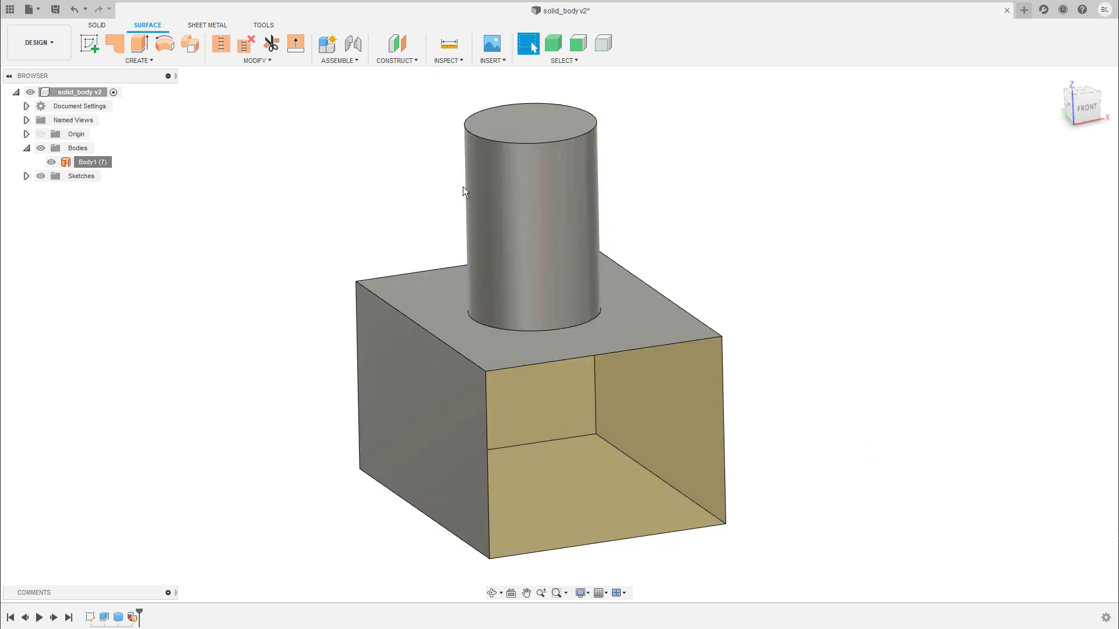
pyautogui.click(531, 518)
pyautogui.moveTo(528, 496); pyautogui.dragTo(459, 449)
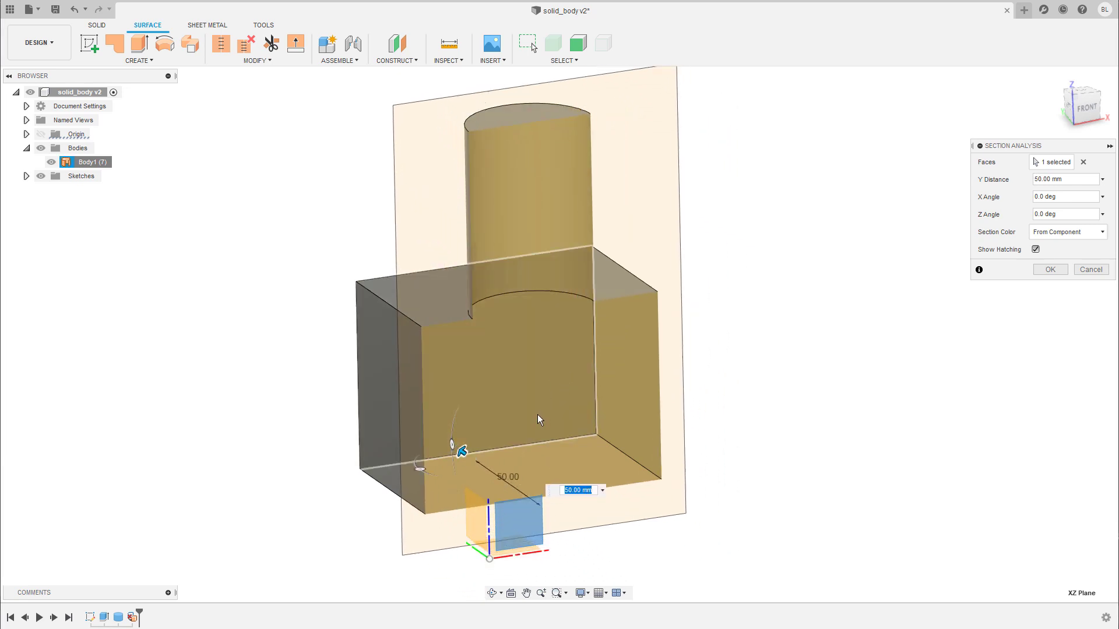
pyautogui.click(1091, 271)
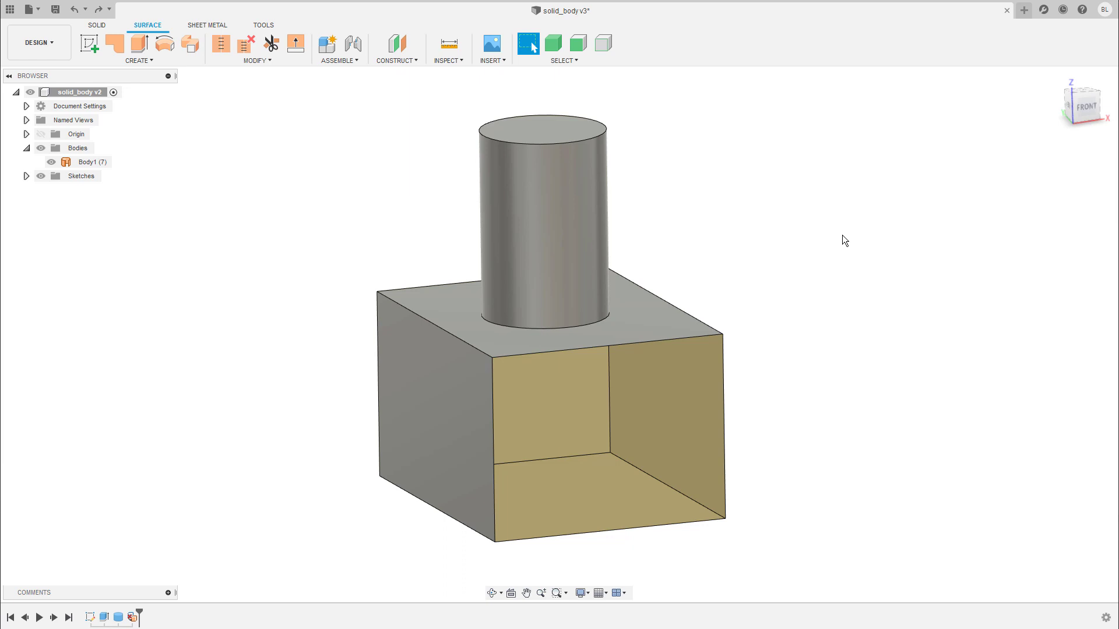
# Offset all faces of the open surface body by -2 mm as a new body.
pyautogui.click(274, 61)
pyautogui.keyDown('shift'); pyautogui.moveTo(820, 263); pyautogui.dragTo(822, 243, button='middle'); pyautogui.keyUp('shift')
pyautogui.moveTo(849, 114); pyautogui.dragTo(267, 554)
pyautogui.click(144, 61)
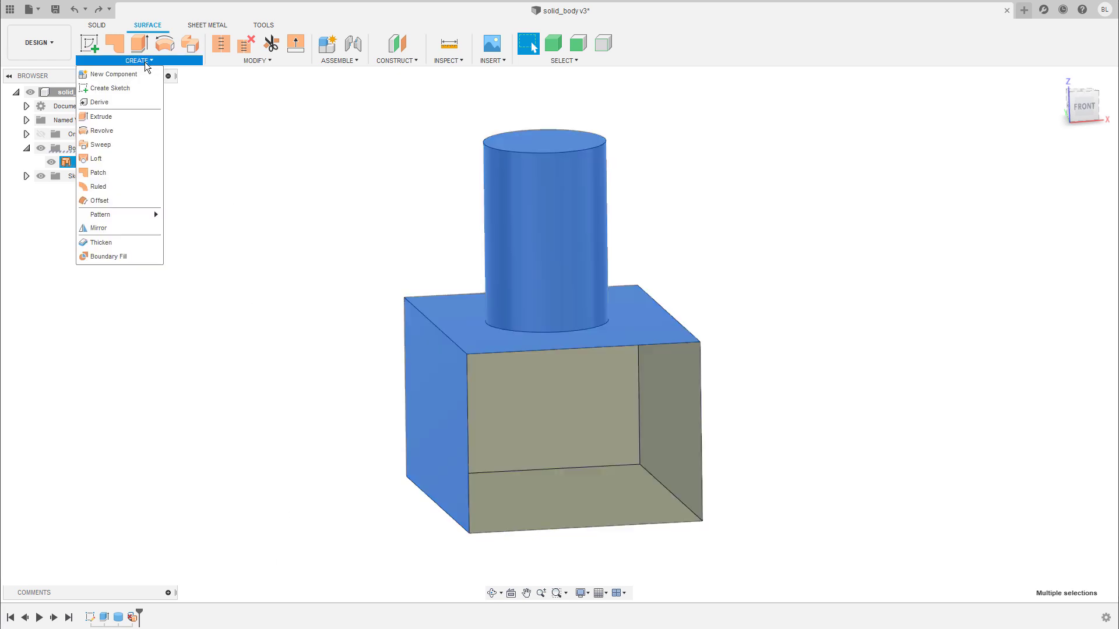
pyautogui.click(99, 201)
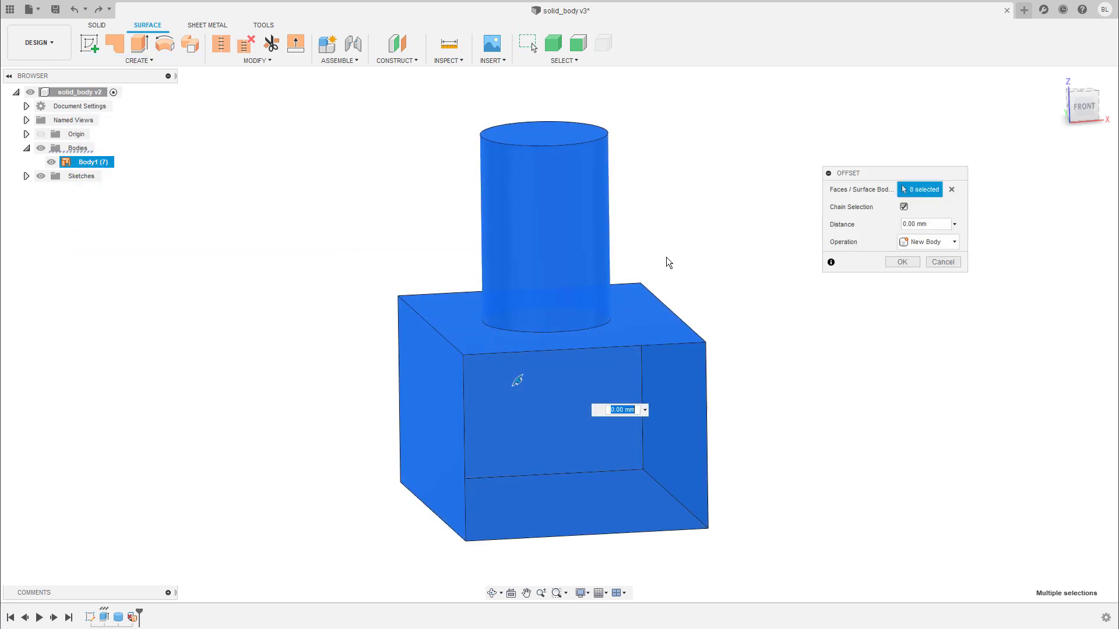
pyautogui.write('-2')
pyautogui.press('Return')
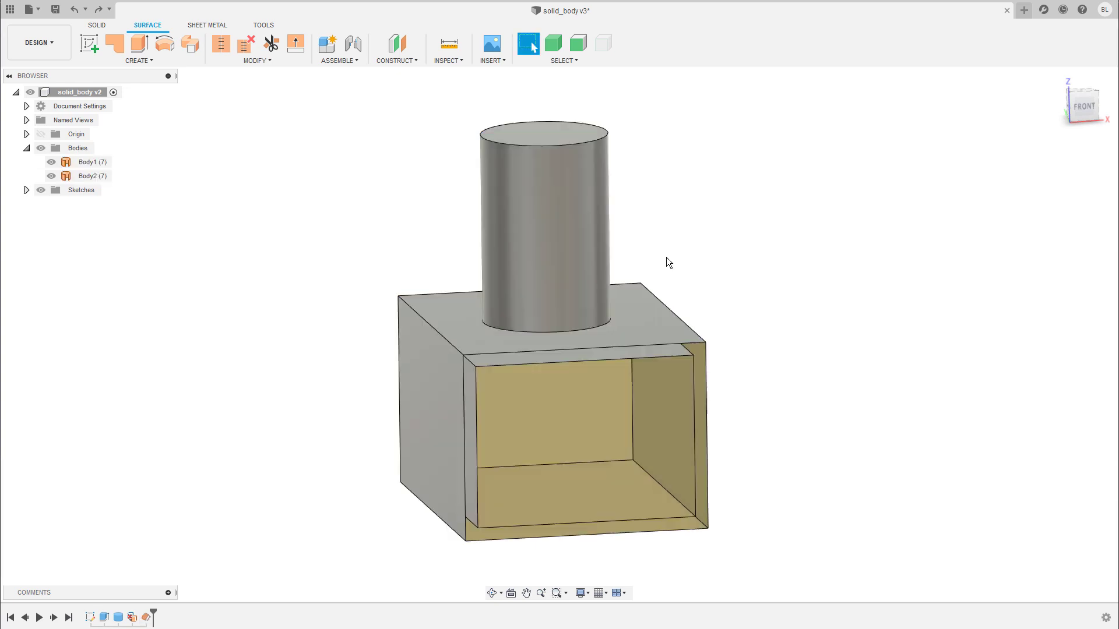
# Examine the gap and face orientation between the outer surface body and its inner offset copy from several angles.
pyautogui.keyDown('shift'); pyautogui.moveTo(599, 346); pyautogui.dragTo(637, 198, button='middle'); pyautogui.keyUp('shift')
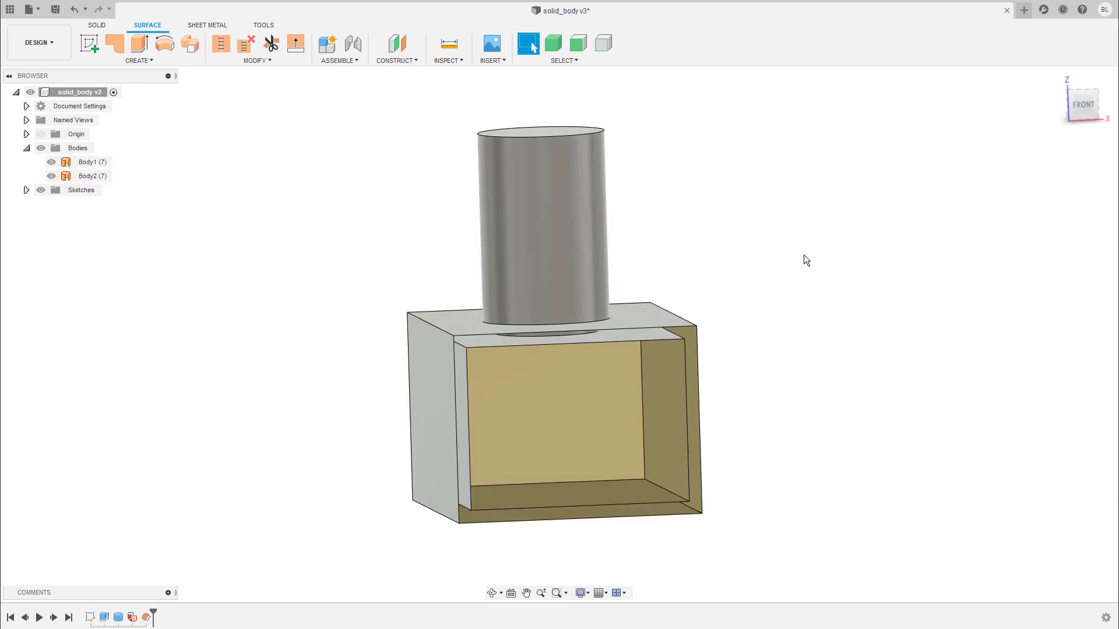
pyautogui.moveTo(802, 254)
pyautogui.keyDown('shift'); pyautogui.mouseDown(button='middle')
pyautogui.moveTo(813, 273)
pyautogui.moveTo(822, 267)
pyautogui.mouseUp(button='middle'); pyautogui.keyUp('shift')
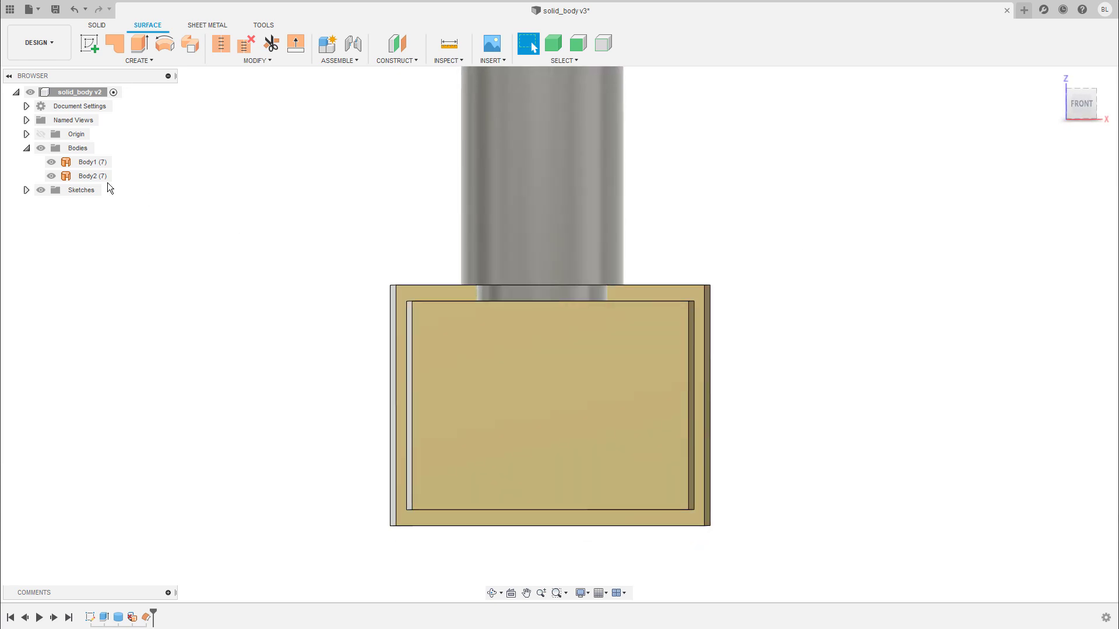
pyautogui.click(85, 166)
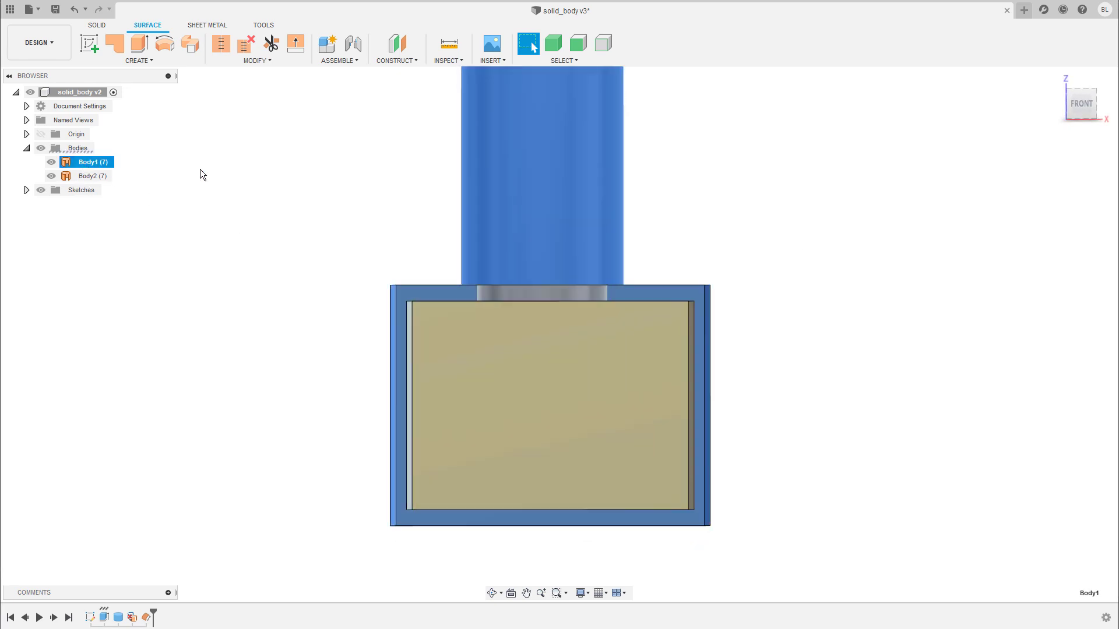
pyautogui.click(93, 178)
pyautogui.click(862, 247)
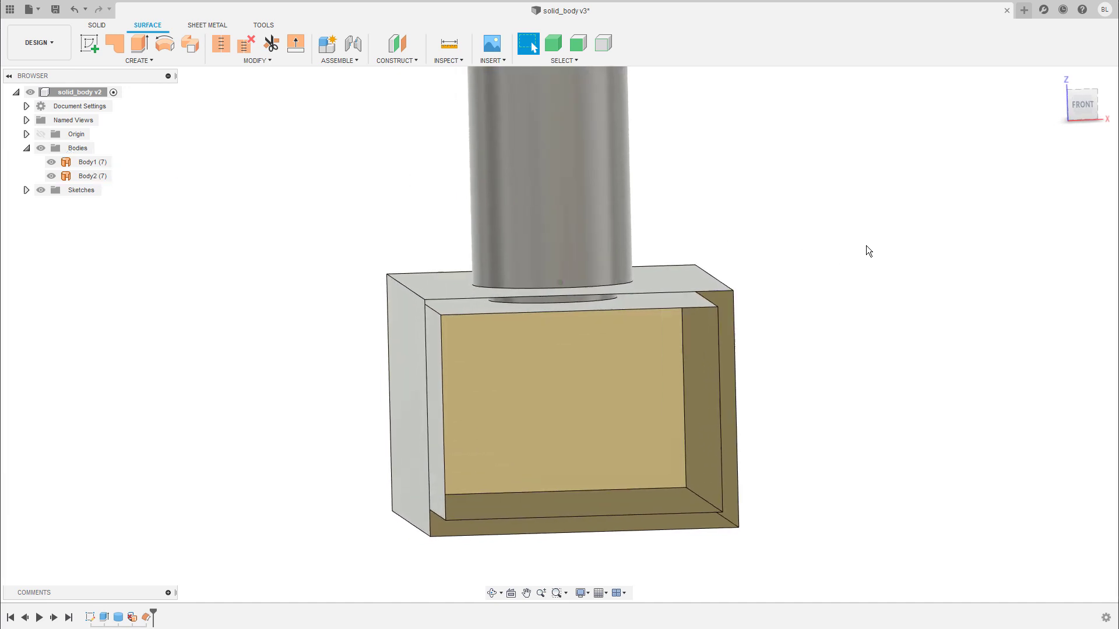
pyautogui.scroll(1, 514, 344)
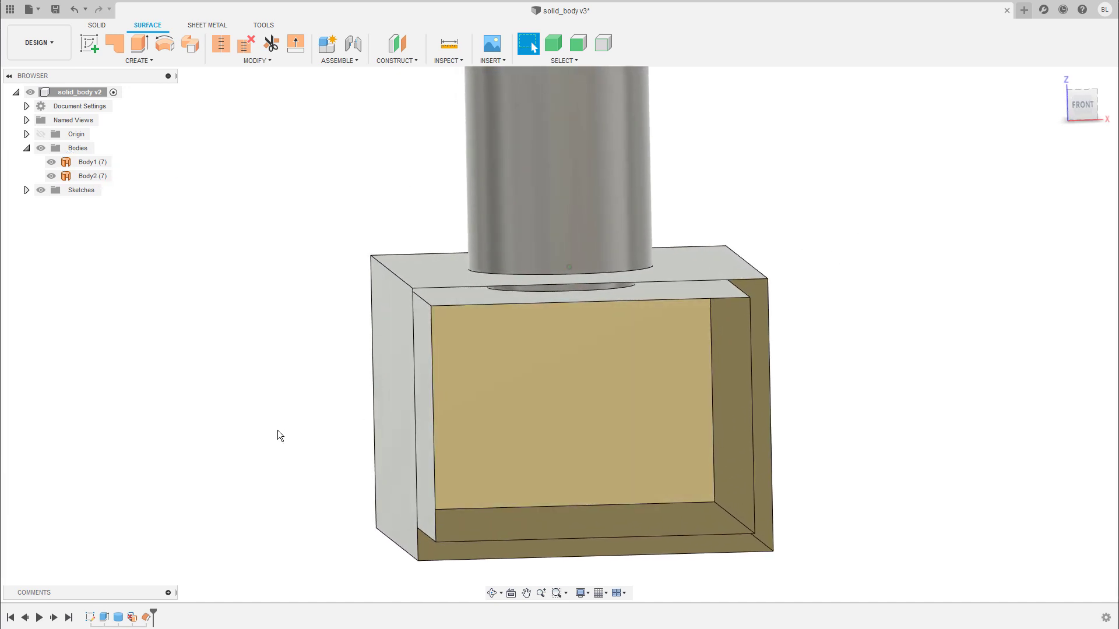
pyautogui.keyDown('shift'); pyautogui.moveTo(277, 433); pyautogui.dragTo(286, 423, button='middle'); pyautogui.keyUp('shift')
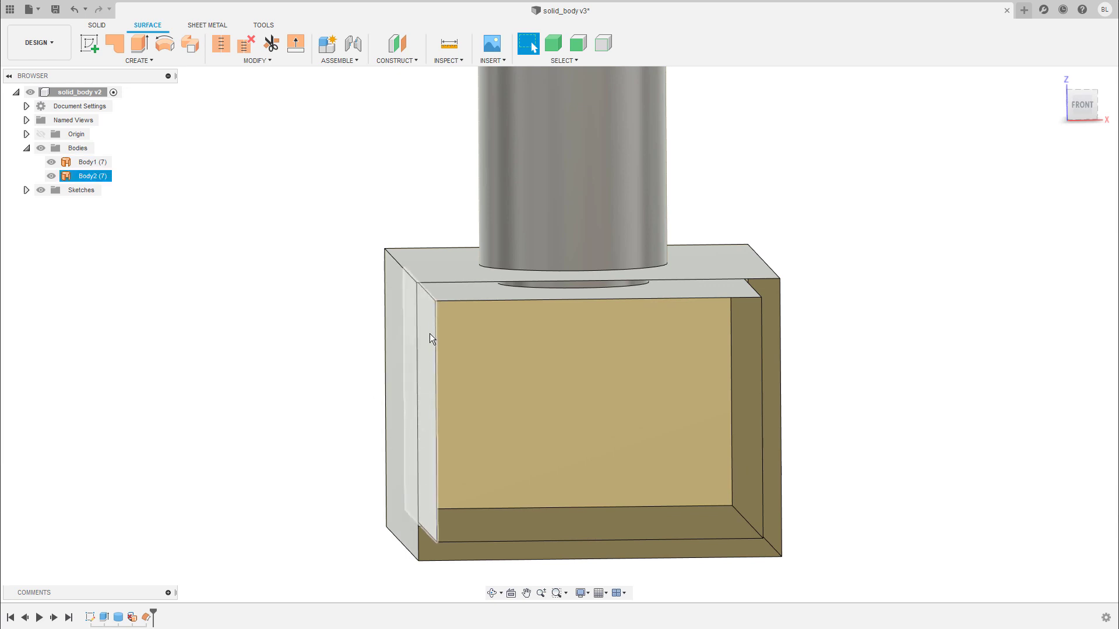
pyautogui.keyDown('shift'); pyautogui.moveTo(278, 432); pyautogui.dragTo(683, 264, button='middle'); pyautogui.keyUp('shift')
pyautogui.keyDown('shift'); pyautogui.moveTo(772, 255); pyautogui.dragTo(817, 249, button='middle'); pyautogui.keyUp('shift')
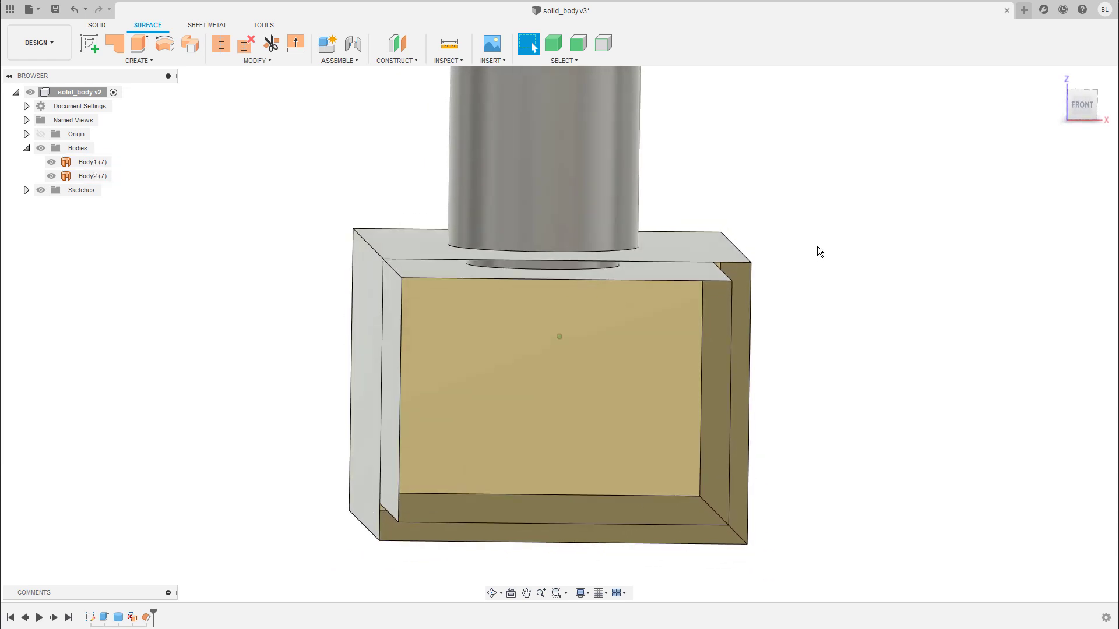
pyautogui.click(693, 278)
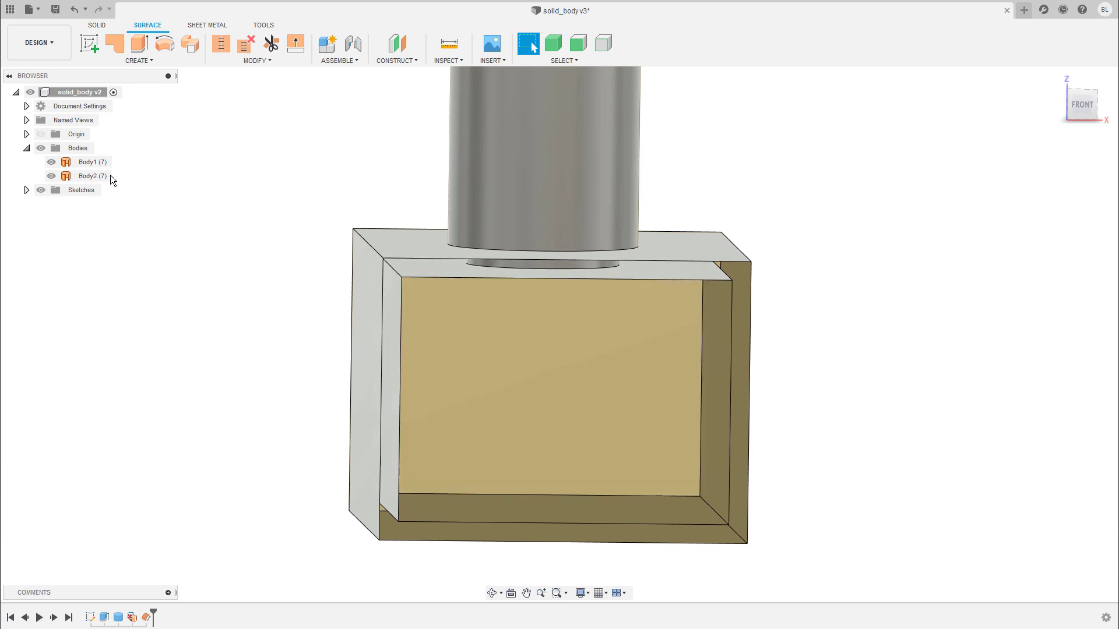
# Reverse the normals of the inner offset body, Body2.
pyautogui.click(108, 177)
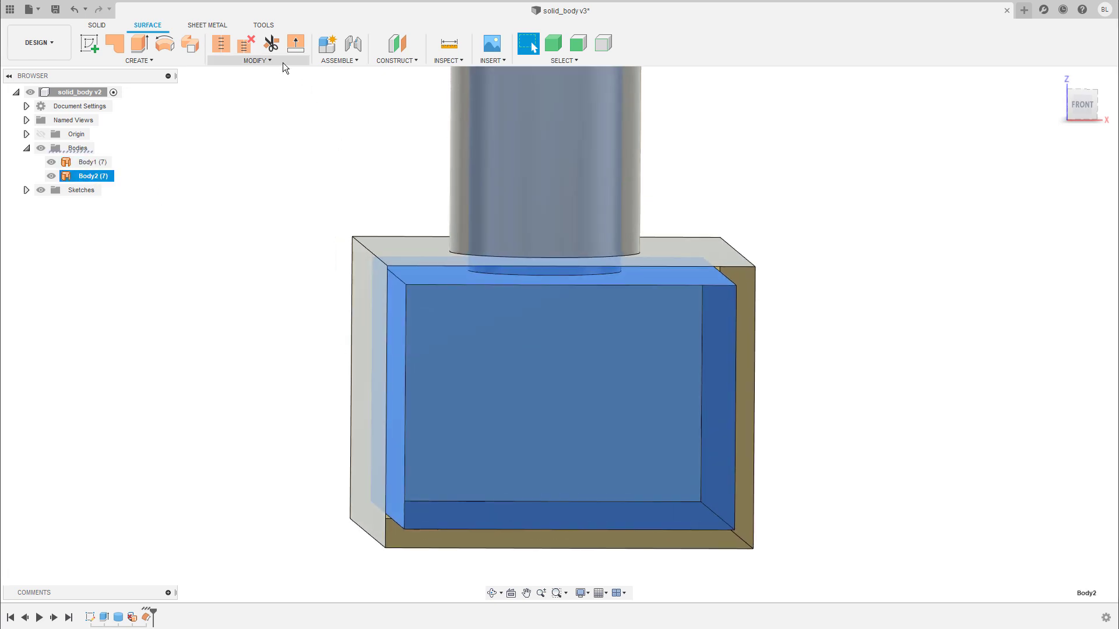
pyautogui.click(98, 177)
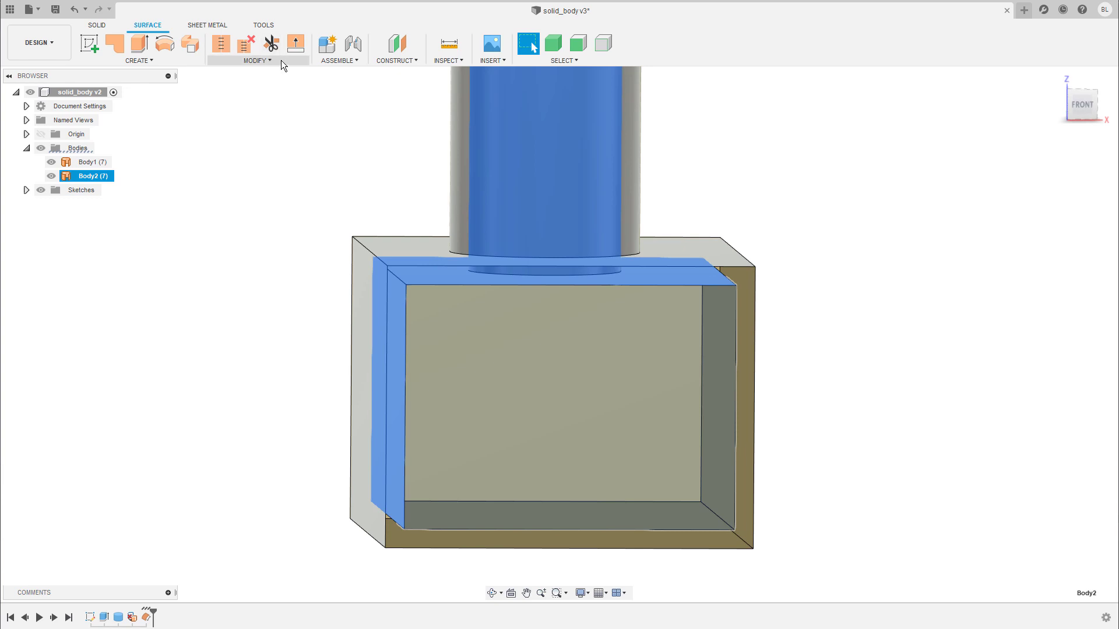
pyautogui.click(280, 61)
pyautogui.click(253, 170)
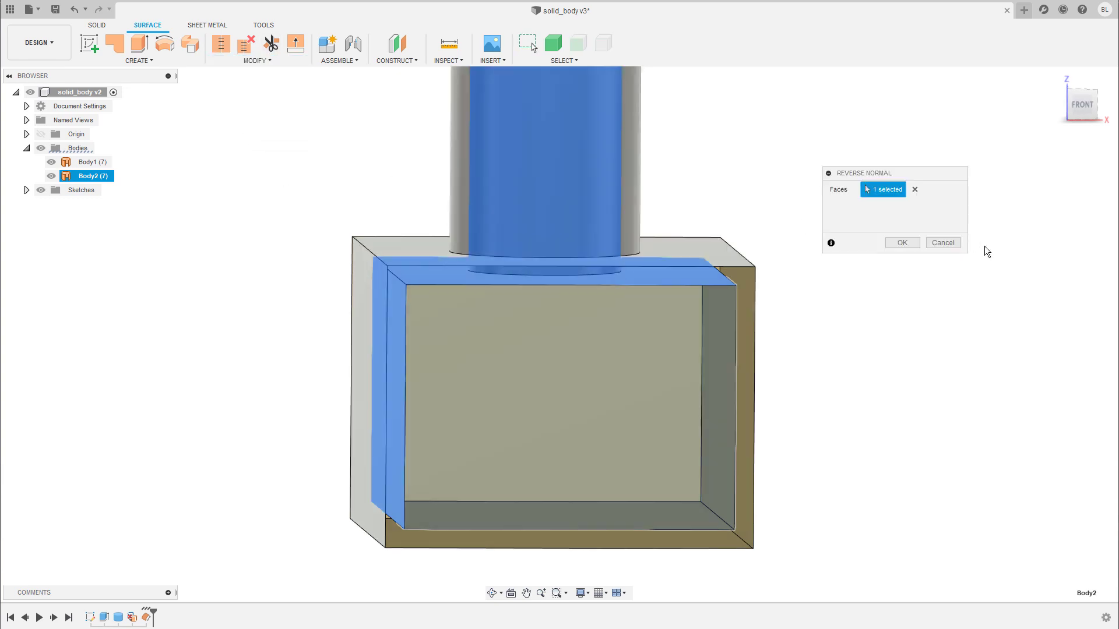
pyautogui.click(903, 243)
pyautogui.keyDown('shift'); pyautogui.moveTo(887, 294); pyautogui.dragTo(469, 154, button='middle'); pyautogui.keyUp('shift')
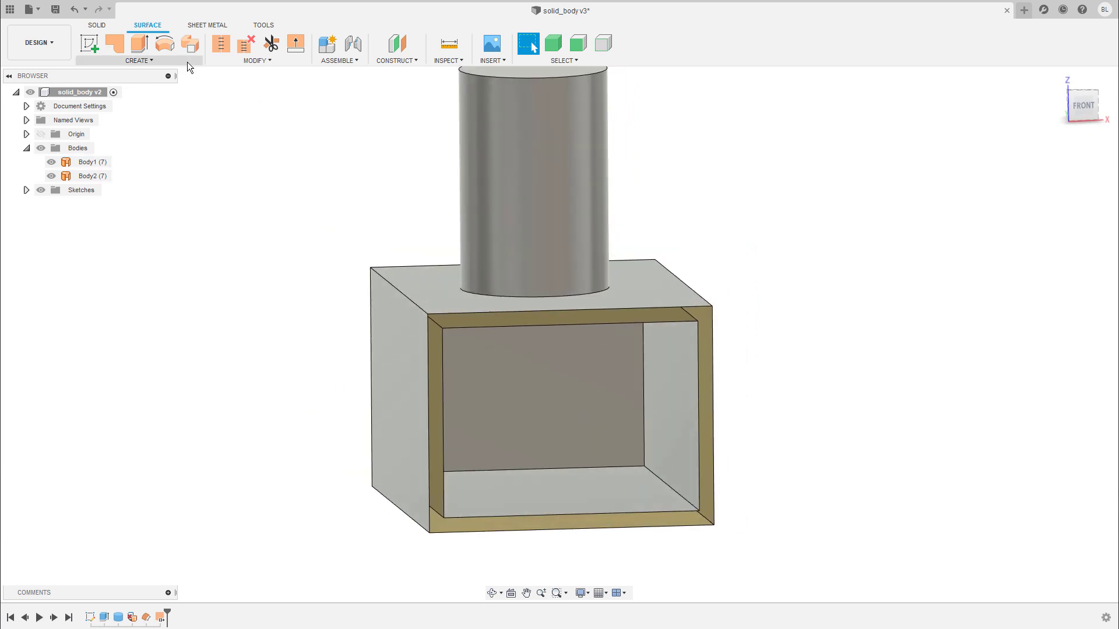
# Loft a new surface body between the outer and inner edge loops of the front opening, using connected (G0) profiles.
pyautogui.click(187, 62)
pyautogui.click(100, 159)
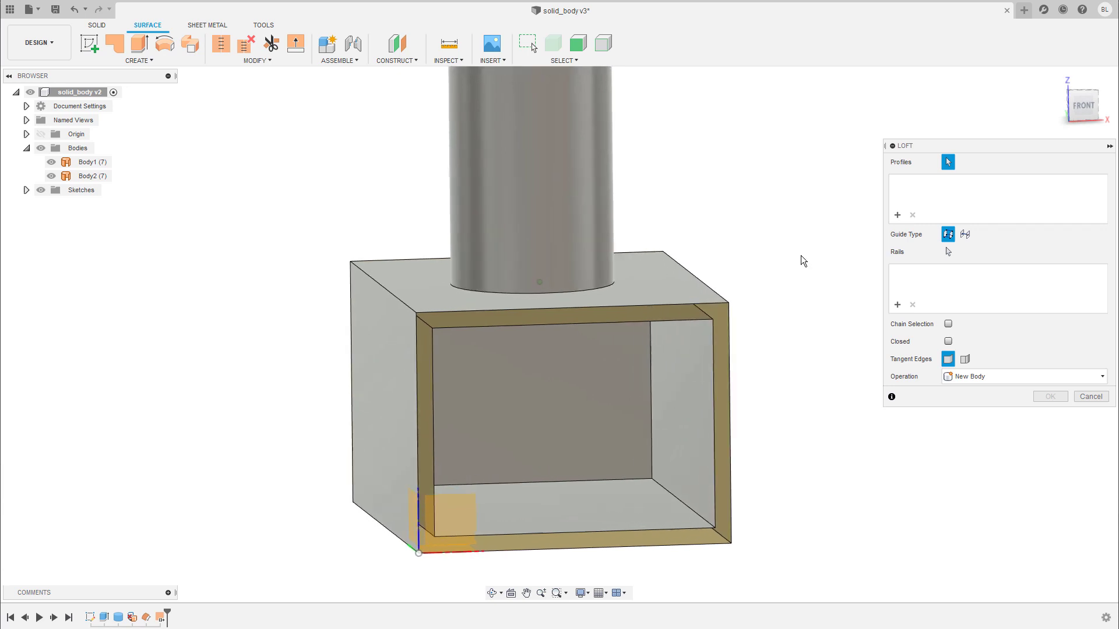
pyautogui.click(676, 304)
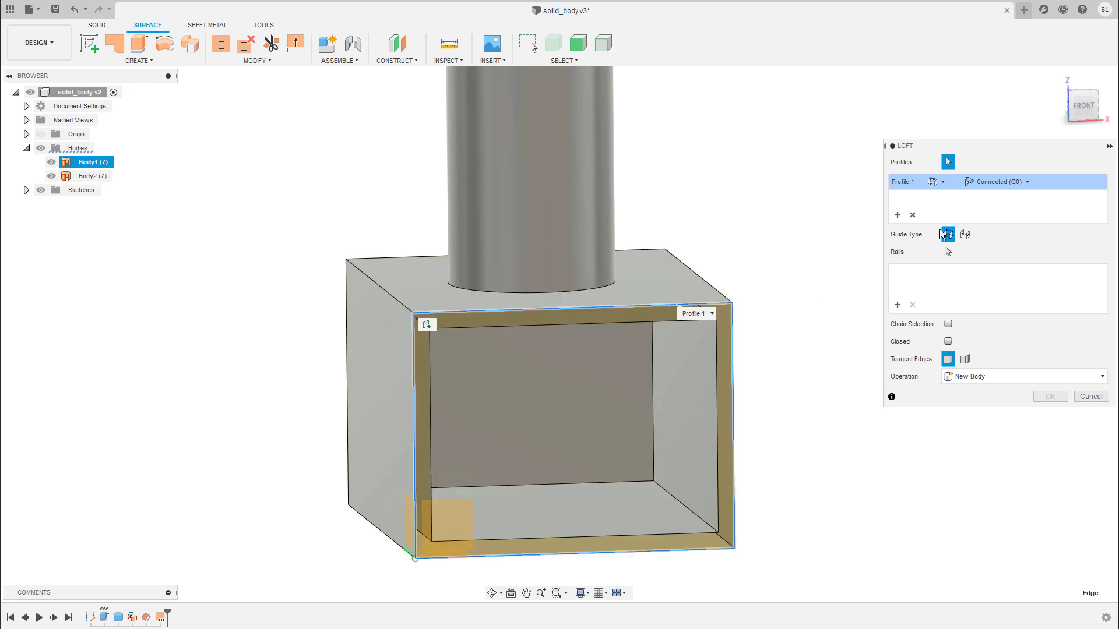
pyautogui.click(898, 214)
pyautogui.click(635, 325)
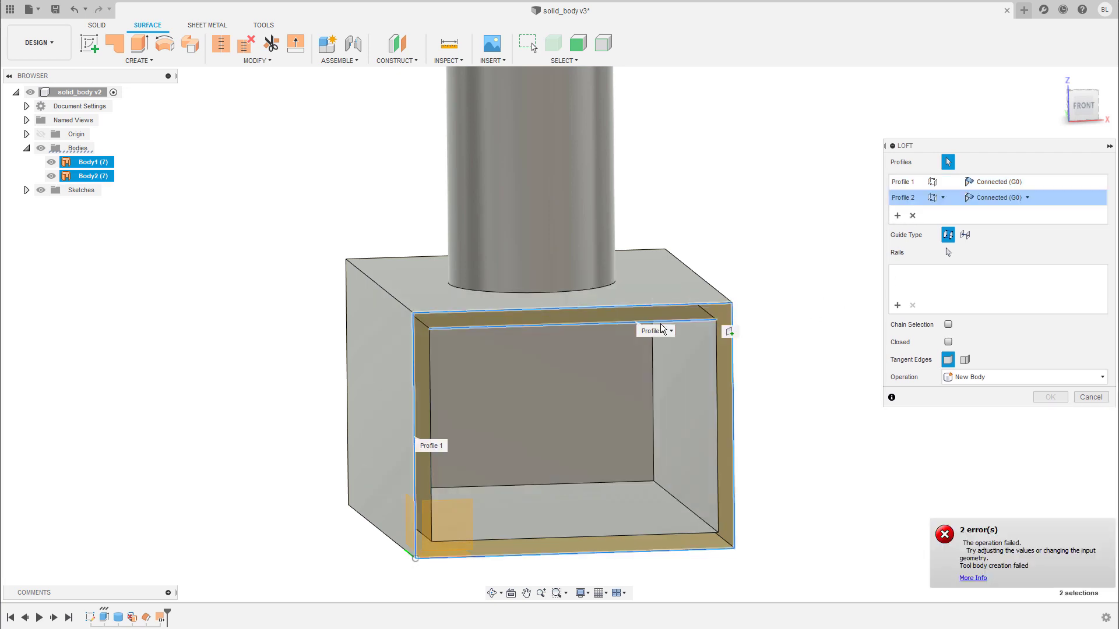
pyautogui.click(588, 535)
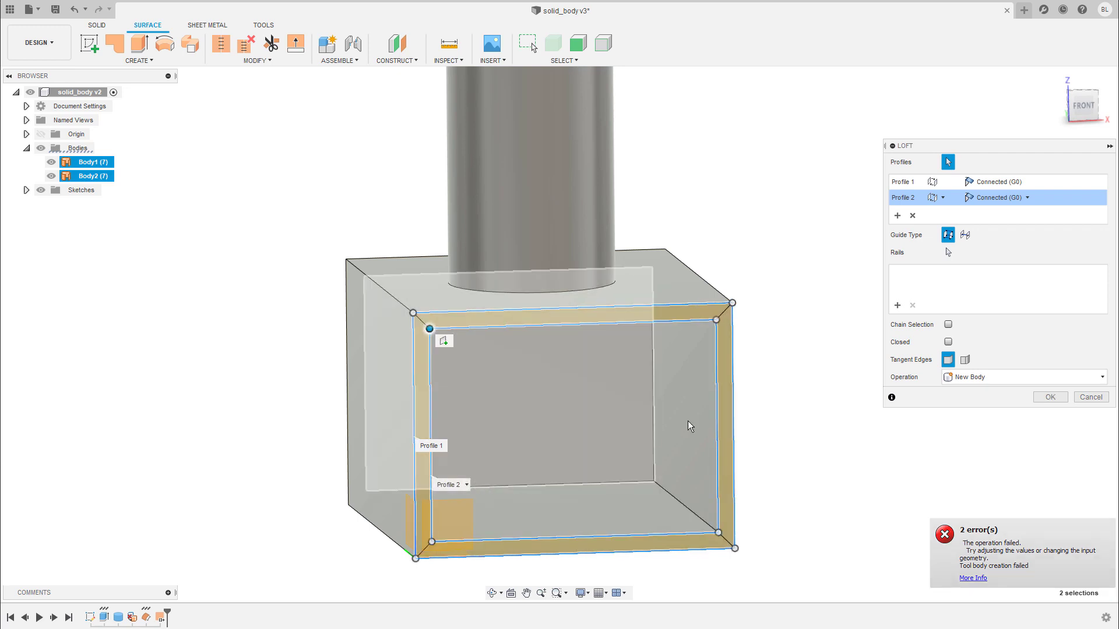
pyautogui.keyDown('shift'); pyautogui.moveTo(688, 420); pyautogui.dragTo(773, 320, button='middle'); pyautogui.keyUp('shift')
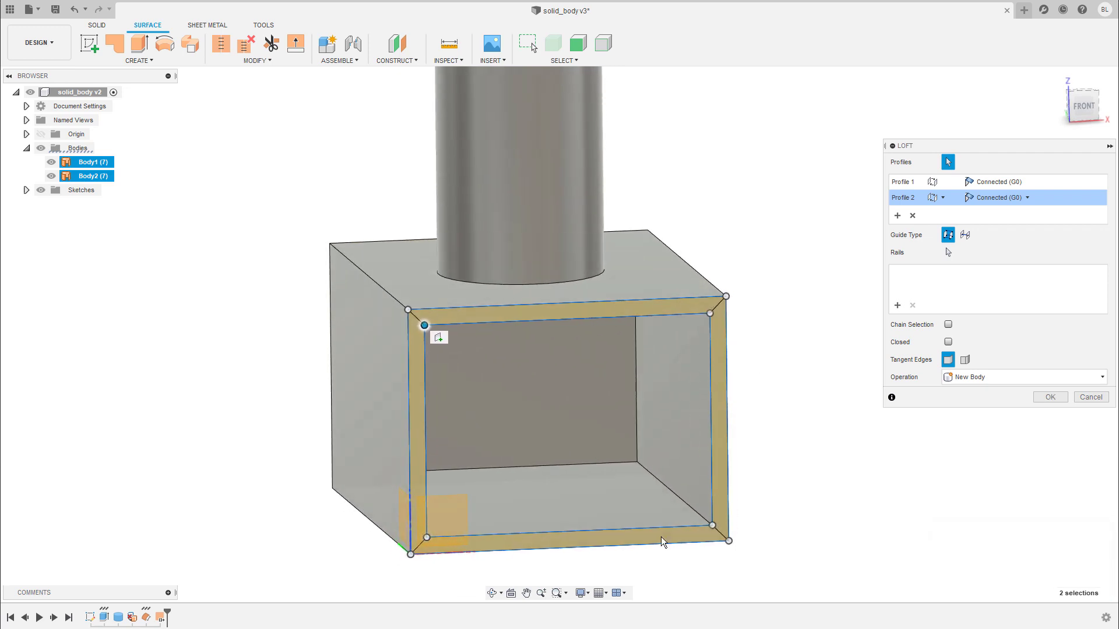
pyautogui.click(1051, 397)
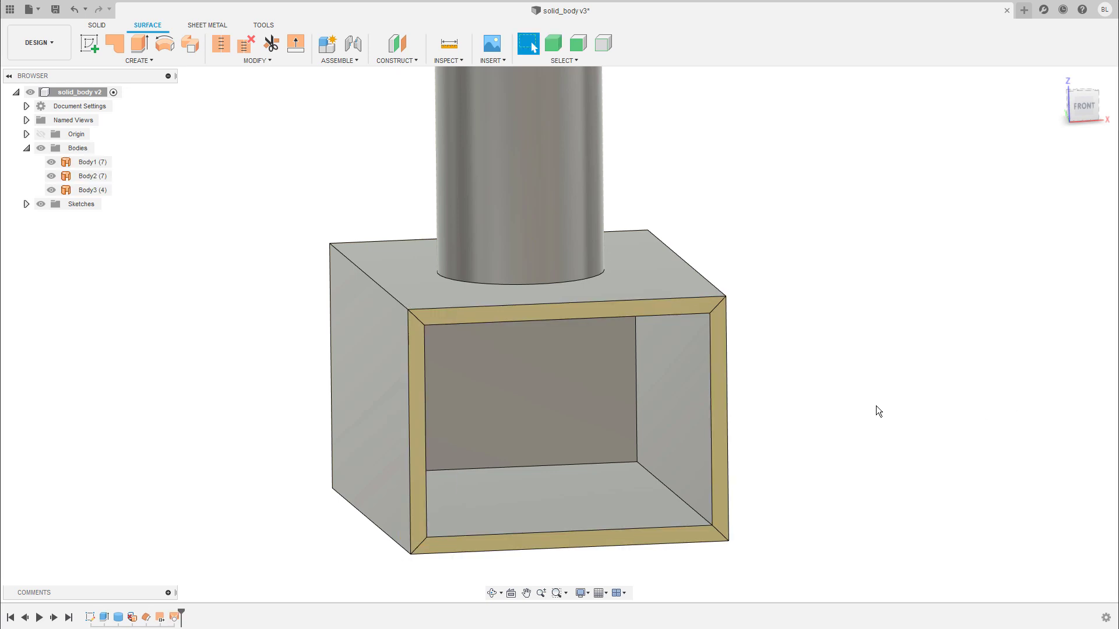
# Reverse the normals of the lofted rim surface, Body3.
pyautogui.click(89, 190)
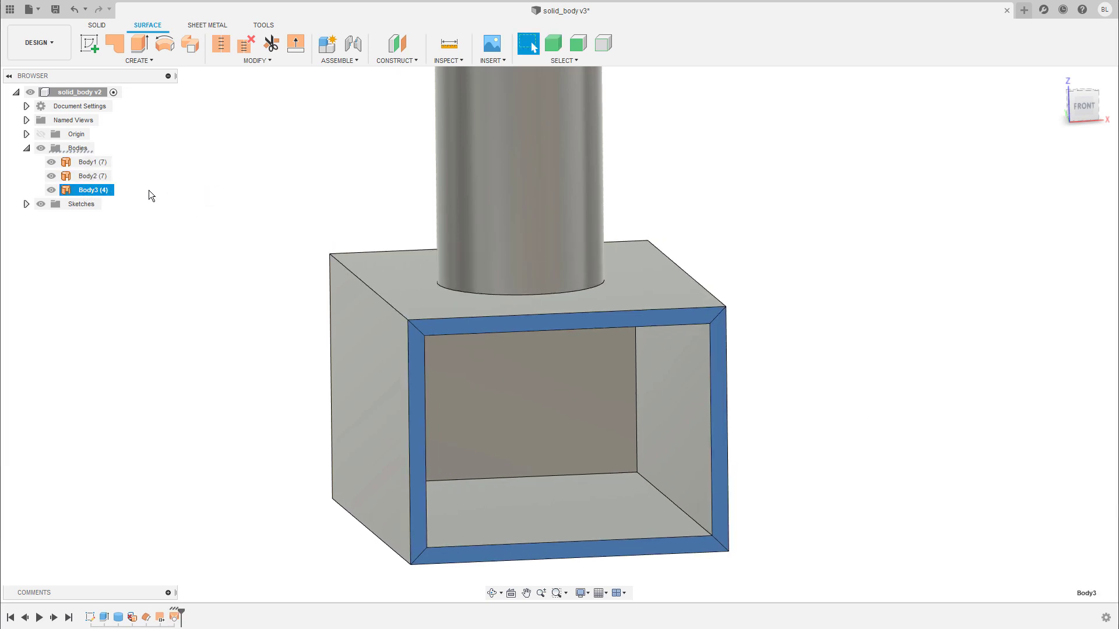
pyautogui.click(254, 61)
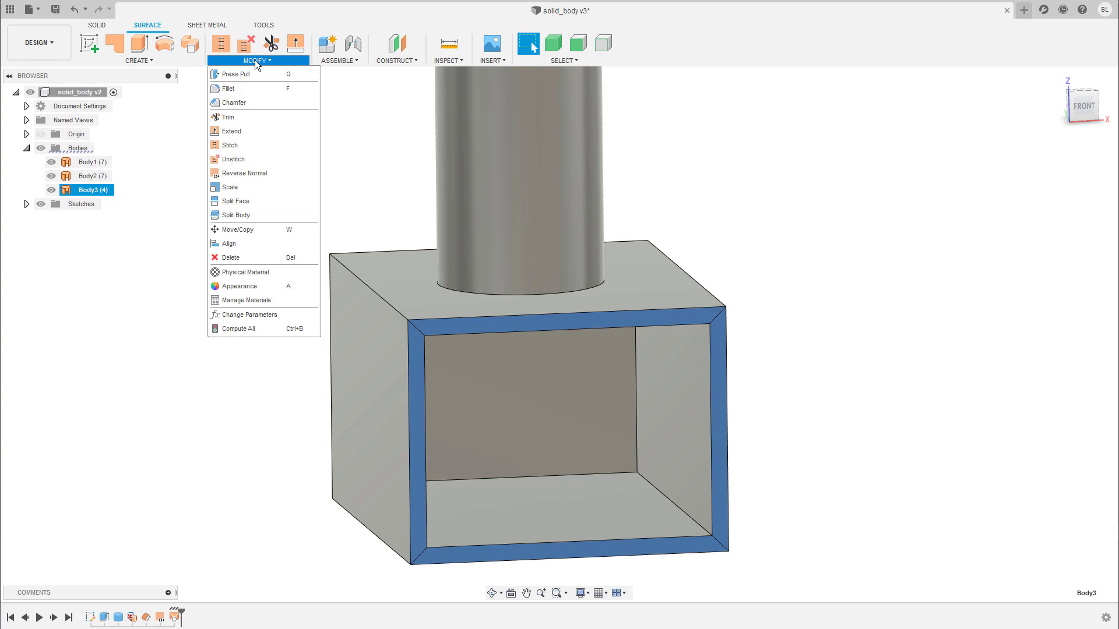
pyautogui.click(265, 171)
pyautogui.click(903, 242)
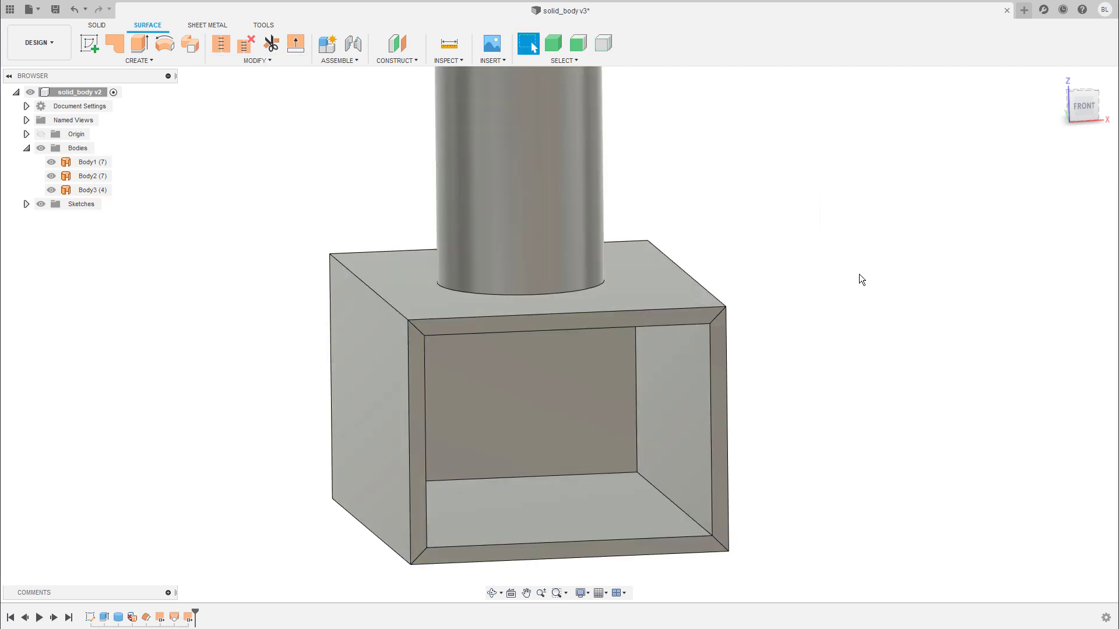
pyautogui.scroll(-3, 859, 274)
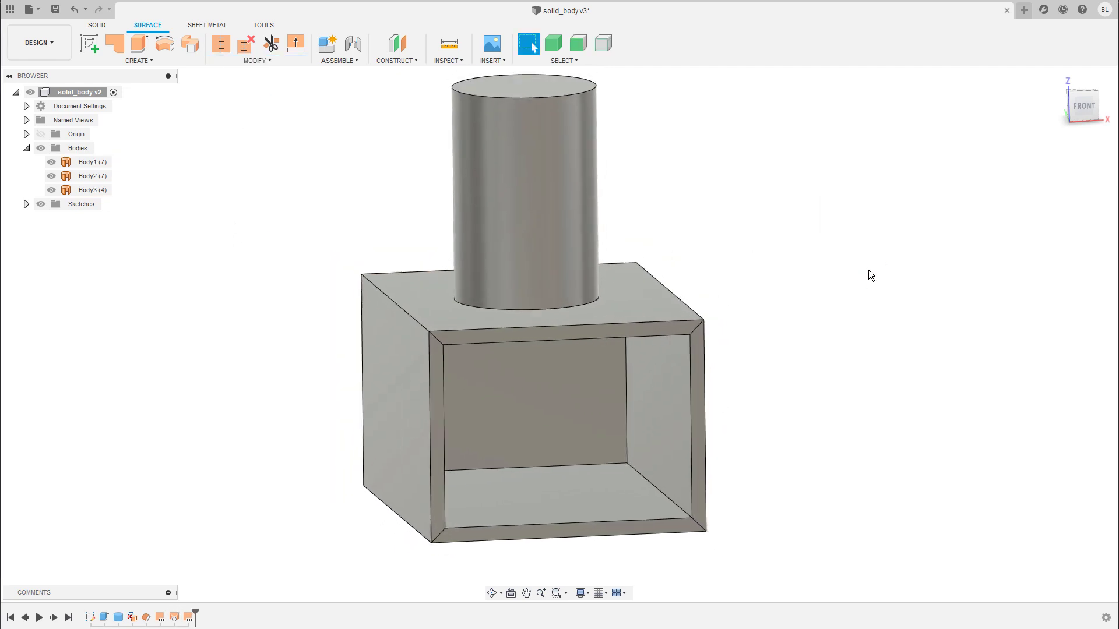
# Highlight Body1, Body2 and Body3 in turn to identify the separate surface bodies.
pyautogui.click(98, 162)
pyautogui.click(96, 175)
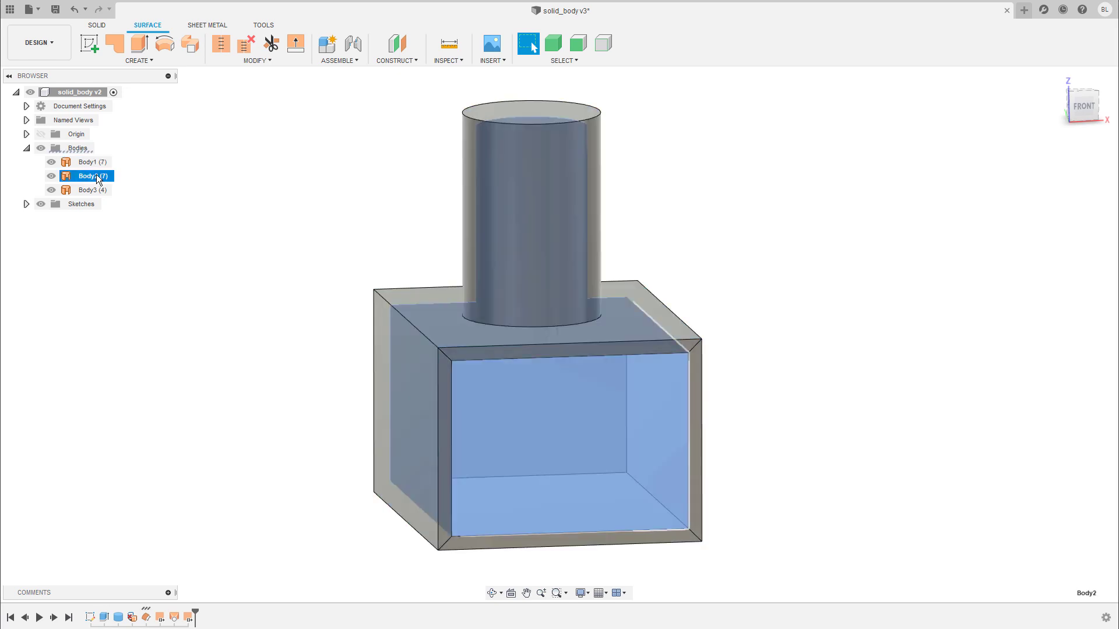
pyautogui.click(98, 190)
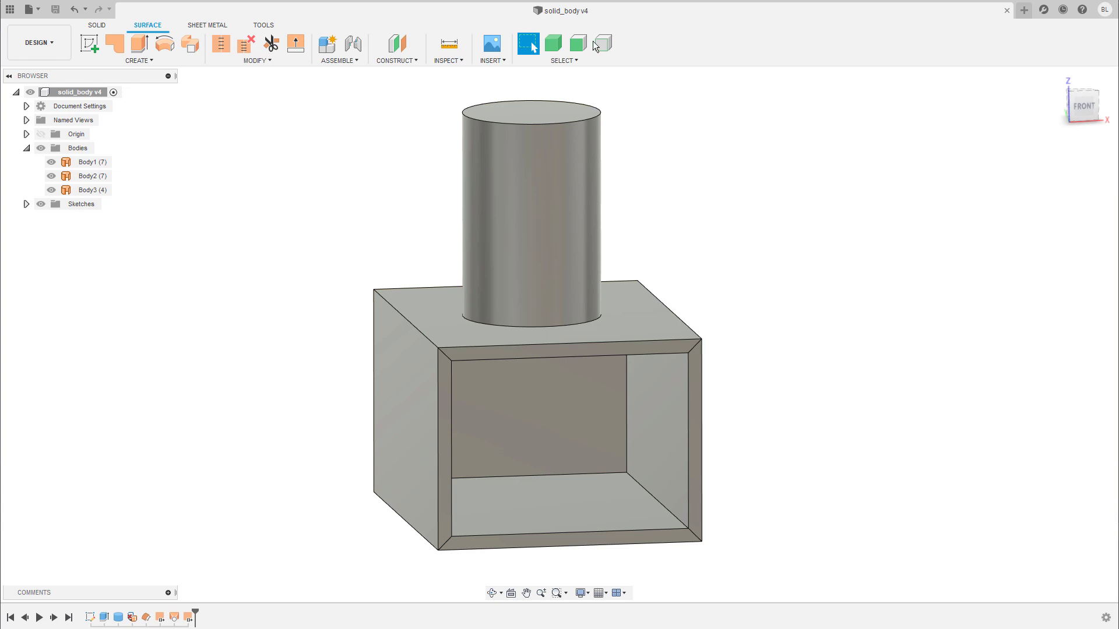
# Section the outer, inner and rim surfaces on the XZ plane at 50 mm to inspect the space between the walls.
pyautogui.click(456, 62)
pyautogui.click(474, 191)
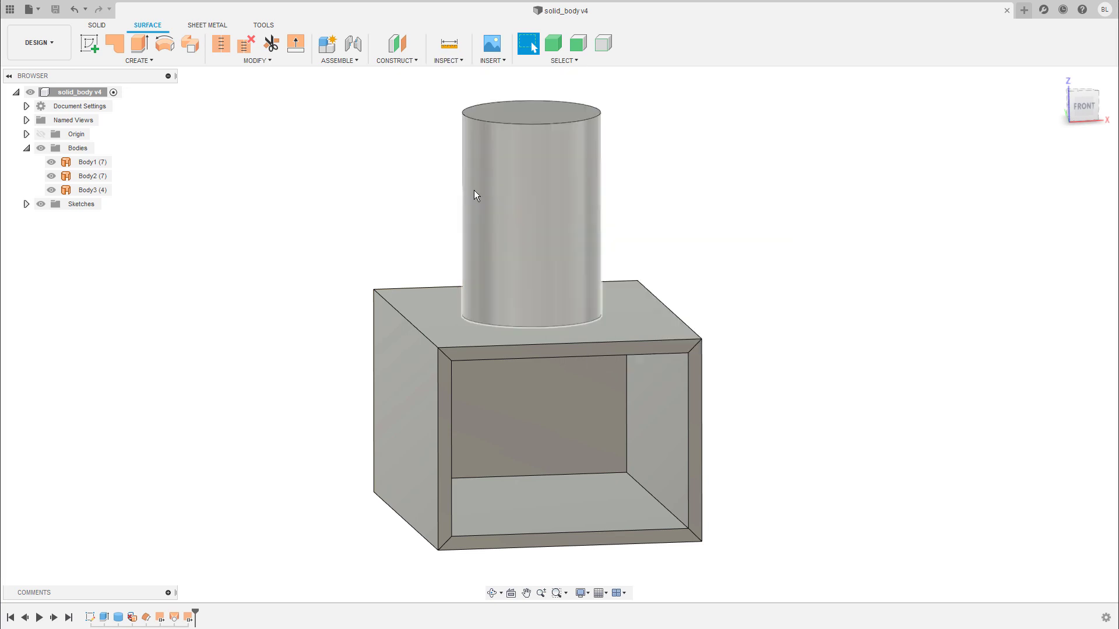
pyautogui.click(488, 509)
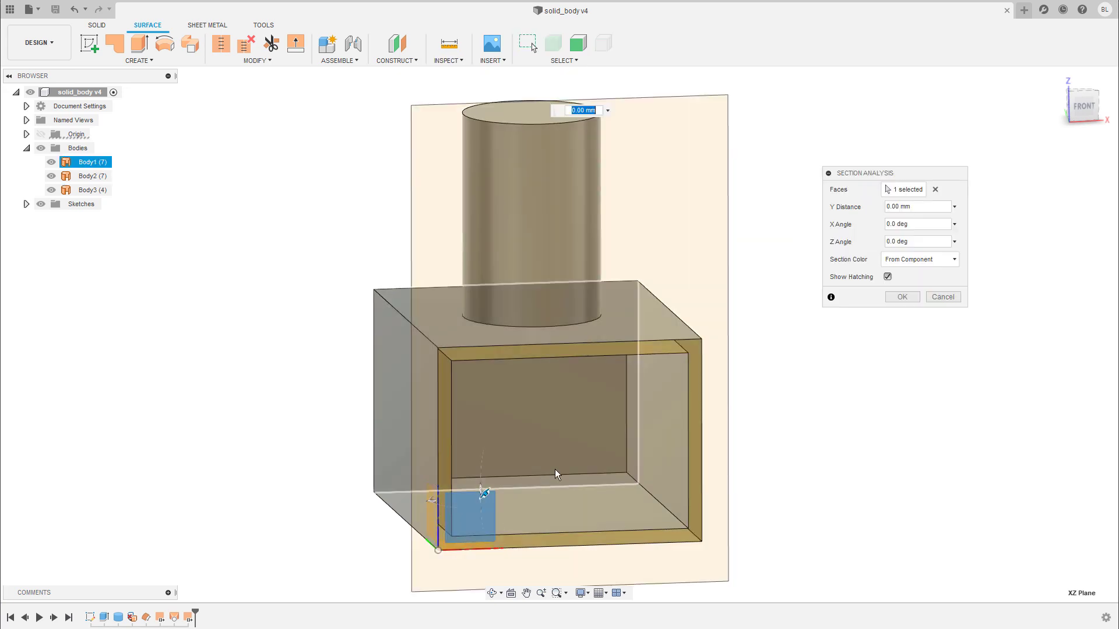
pyautogui.moveTo(484, 494); pyautogui.dragTo(451, 455)
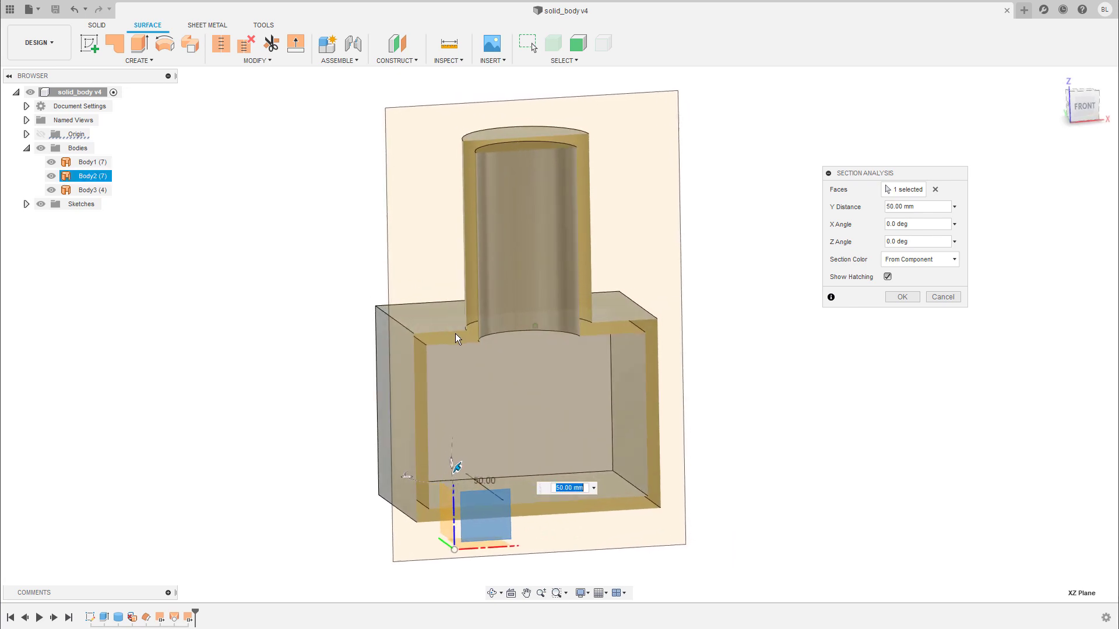
pyautogui.click(942, 296)
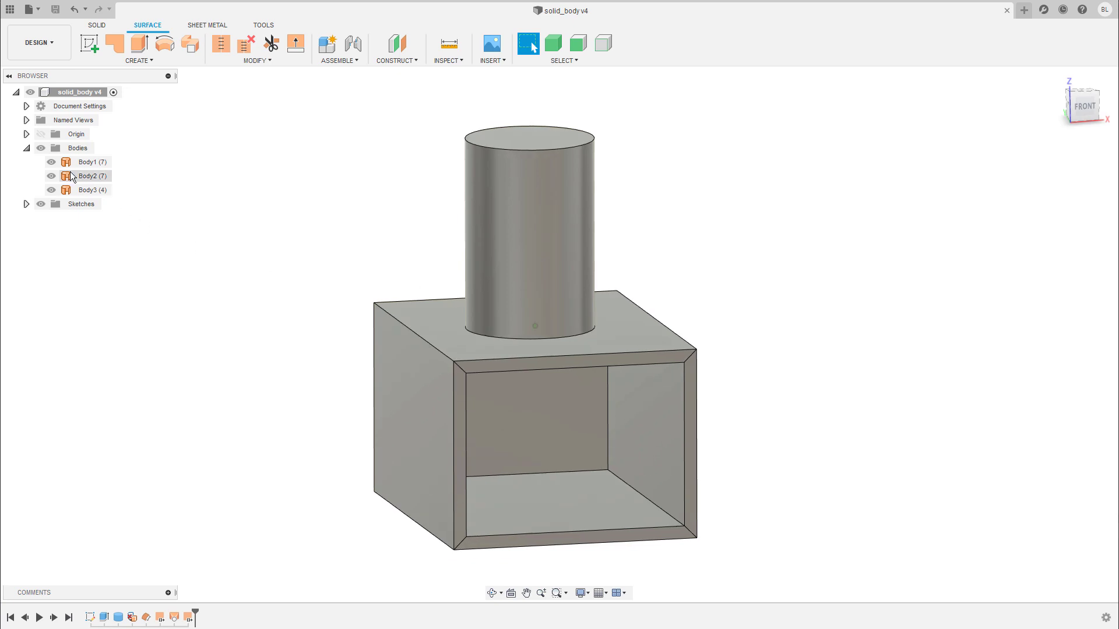
# Highlight the inner surface body, Body2, and the rim surface body, Body3, to identify them.
pyautogui.click(89, 176)
pyautogui.click(99, 191)
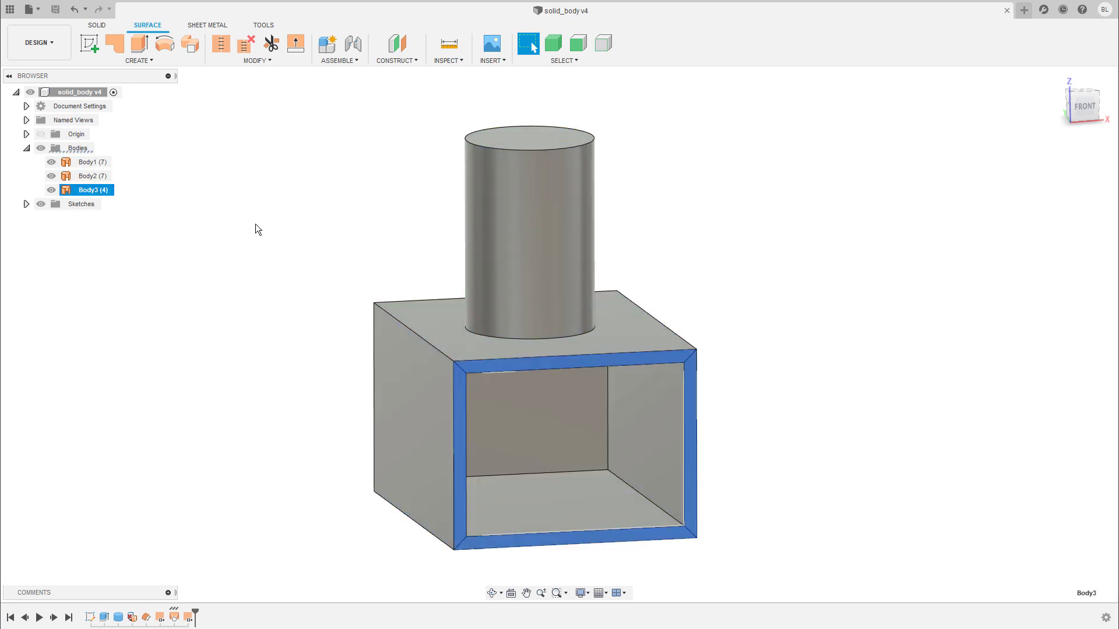
pyautogui.click(259, 224)
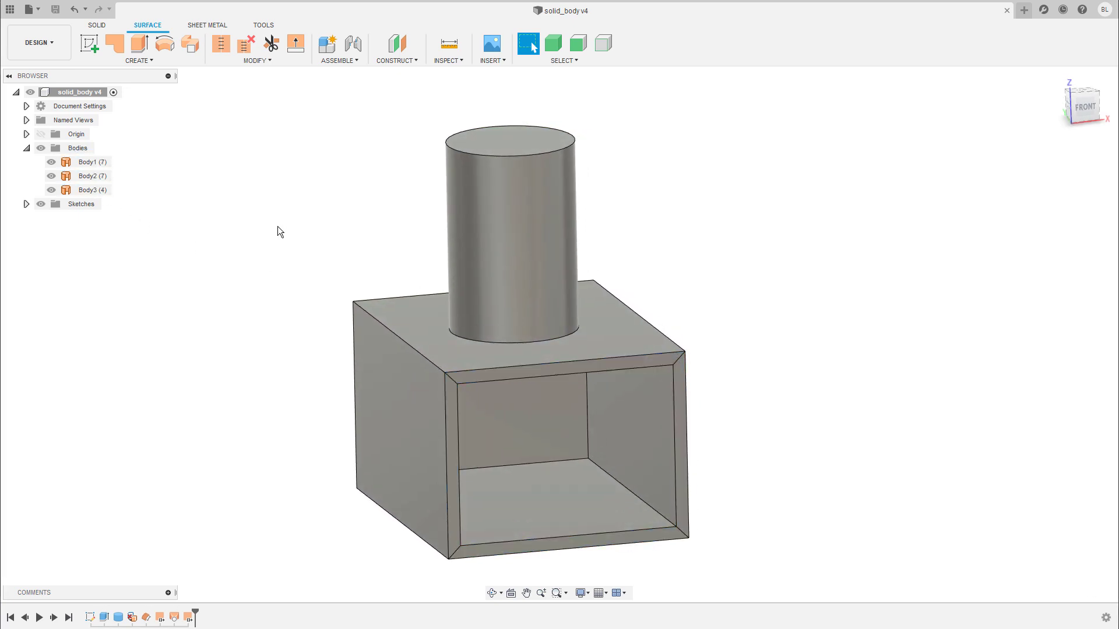
# Stitch the outer, inner and rim surfaces into a new body with a 0.10 mm tolerance.
pyautogui.click(220, 43)
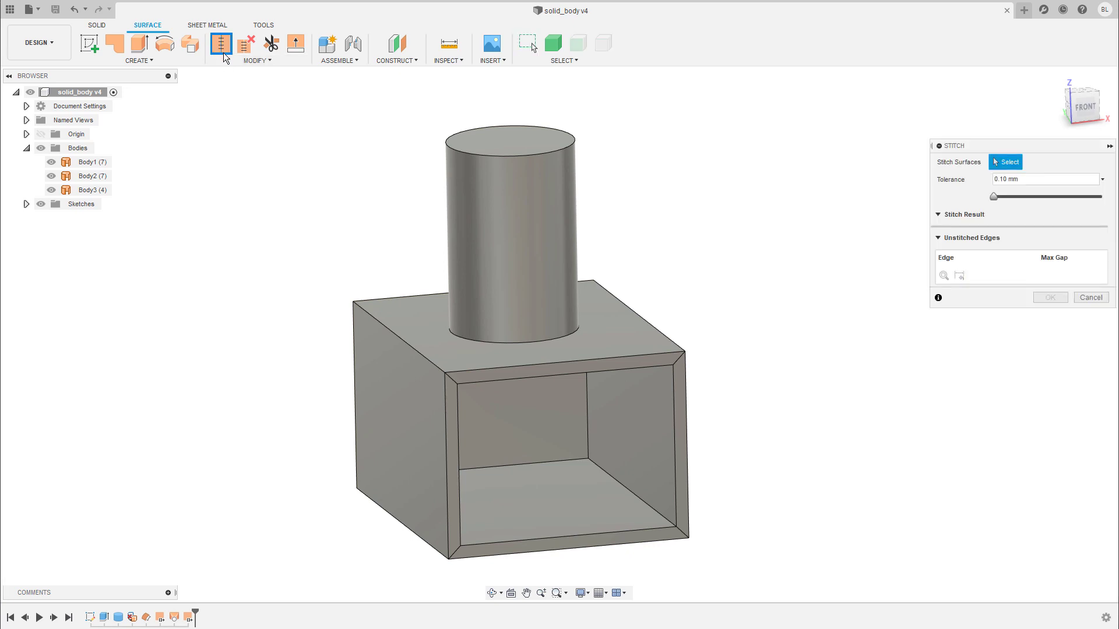
pyautogui.click(513, 192)
pyautogui.click(515, 386)
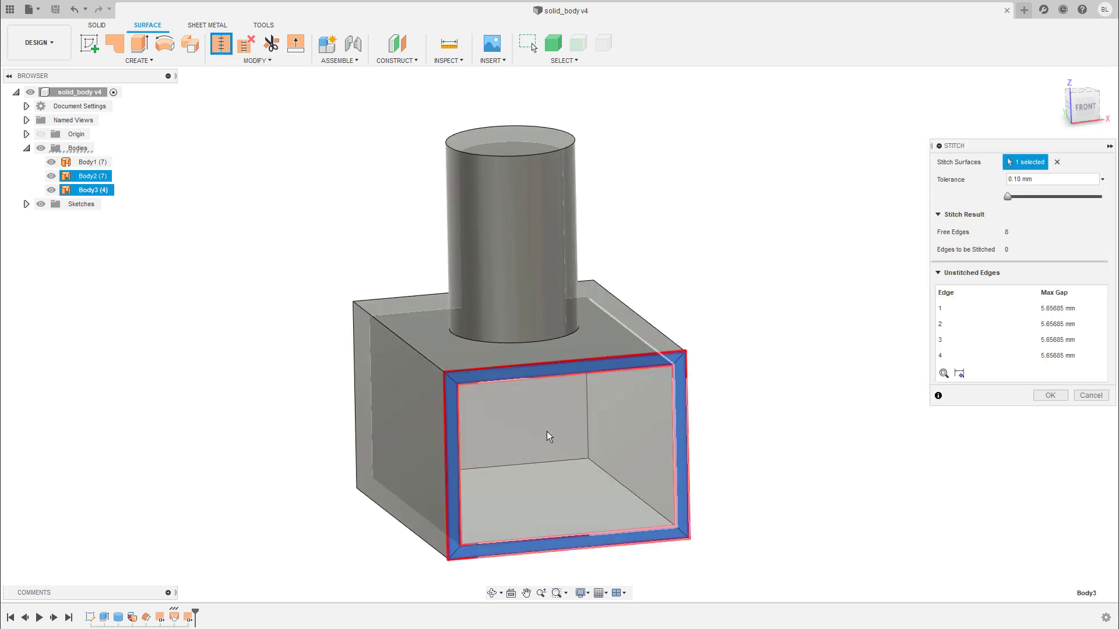
pyautogui.click(546, 431)
pyautogui.click(575, 239)
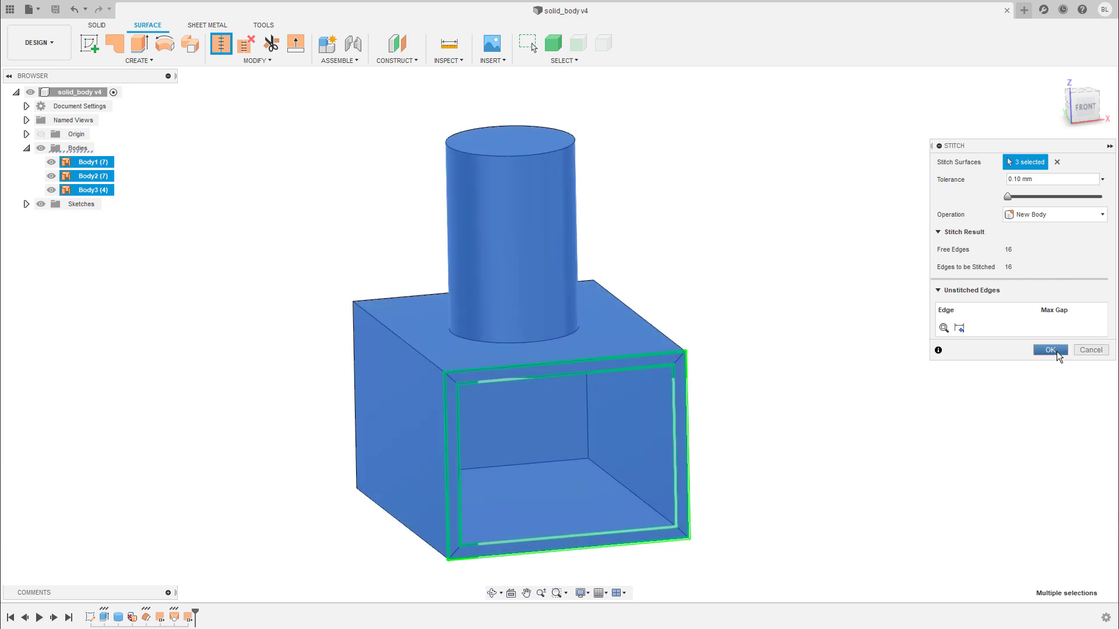
pyautogui.click(1042, 215)
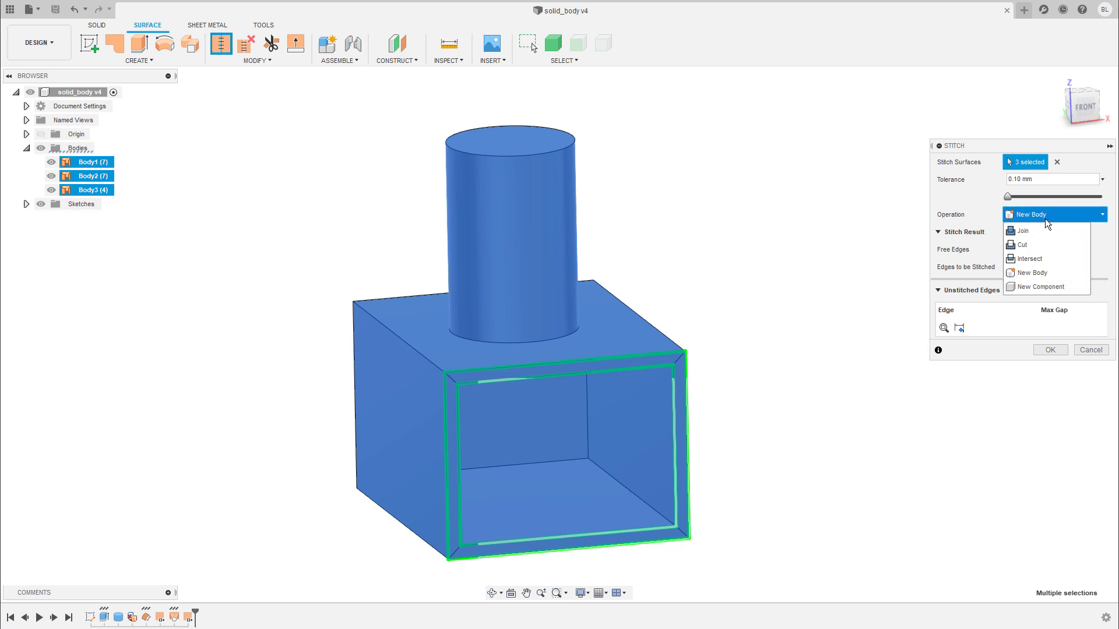
pyautogui.click(1045, 218)
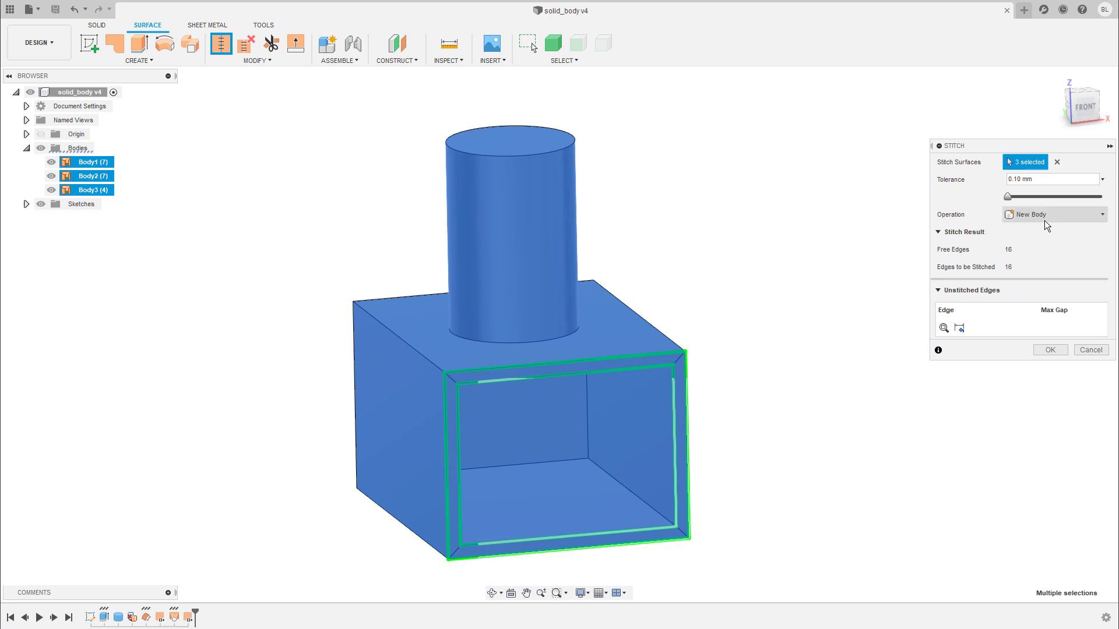
pyautogui.click(1050, 350)
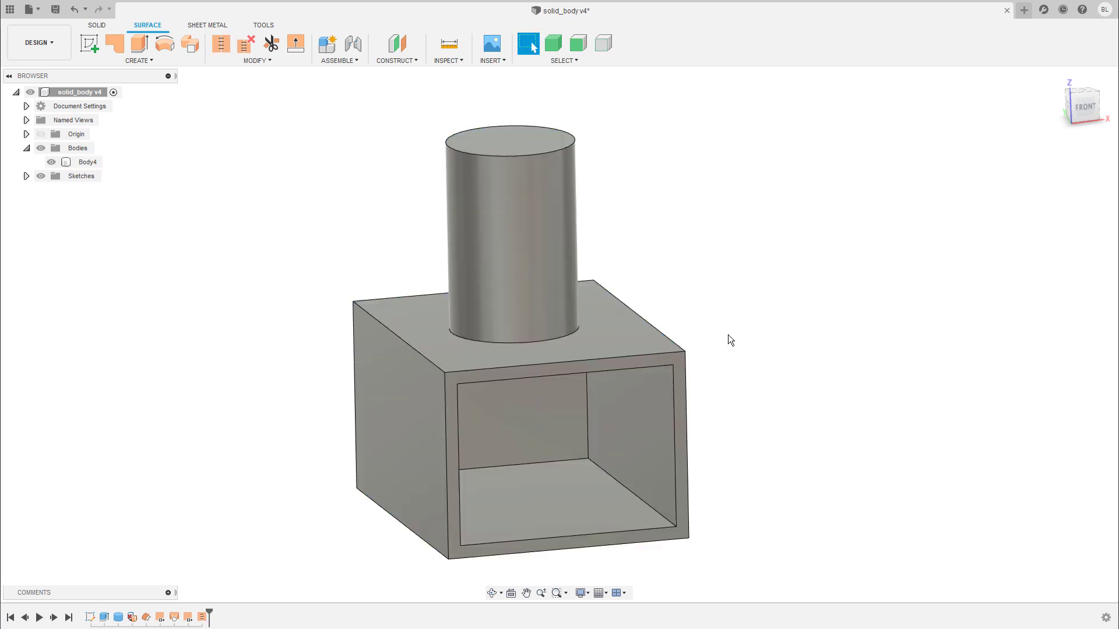
# Section the stitched Body4 on the XZ plane at 30 mm to inspect its interior, without keeping the section.
pyautogui.click(91, 164)
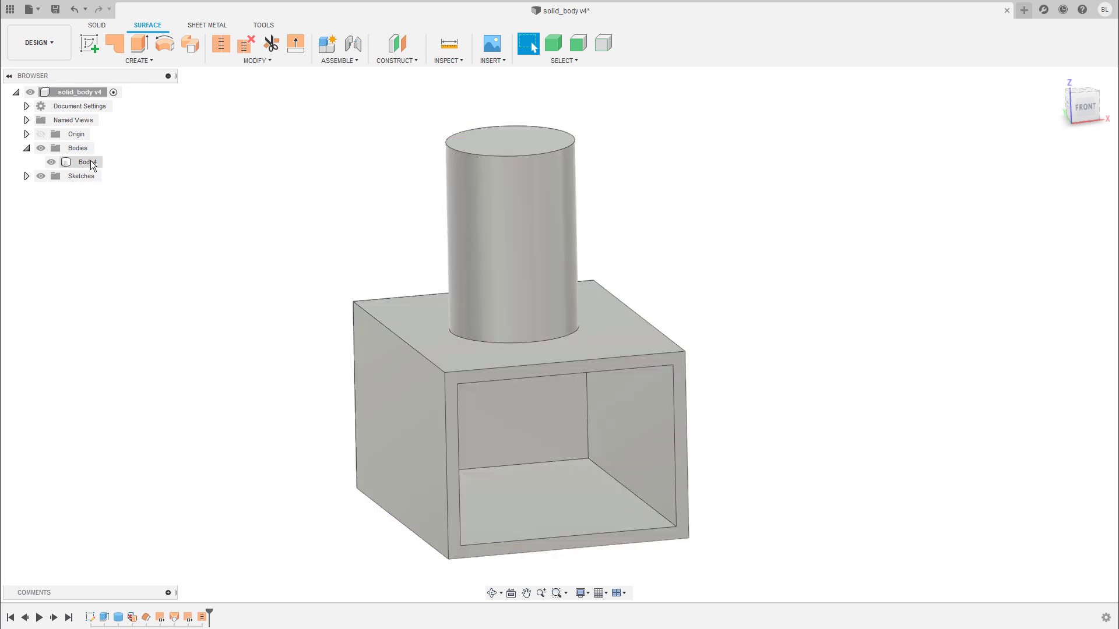
pyautogui.click(315, 228)
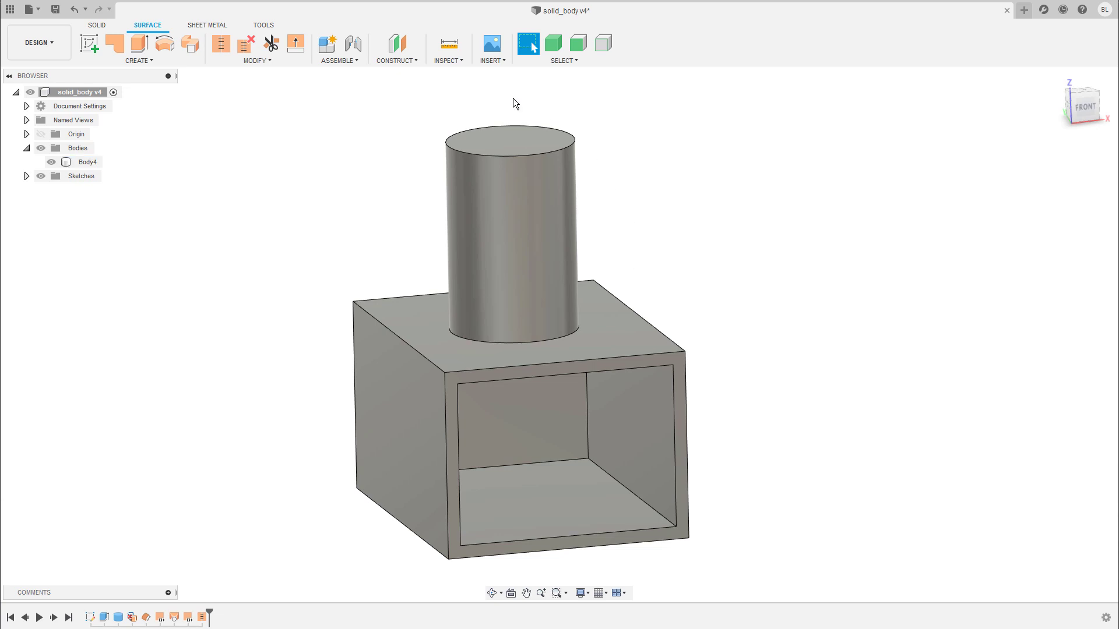
pyautogui.click(452, 62)
pyautogui.click(467, 184)
pyautogui.click(474, 546)
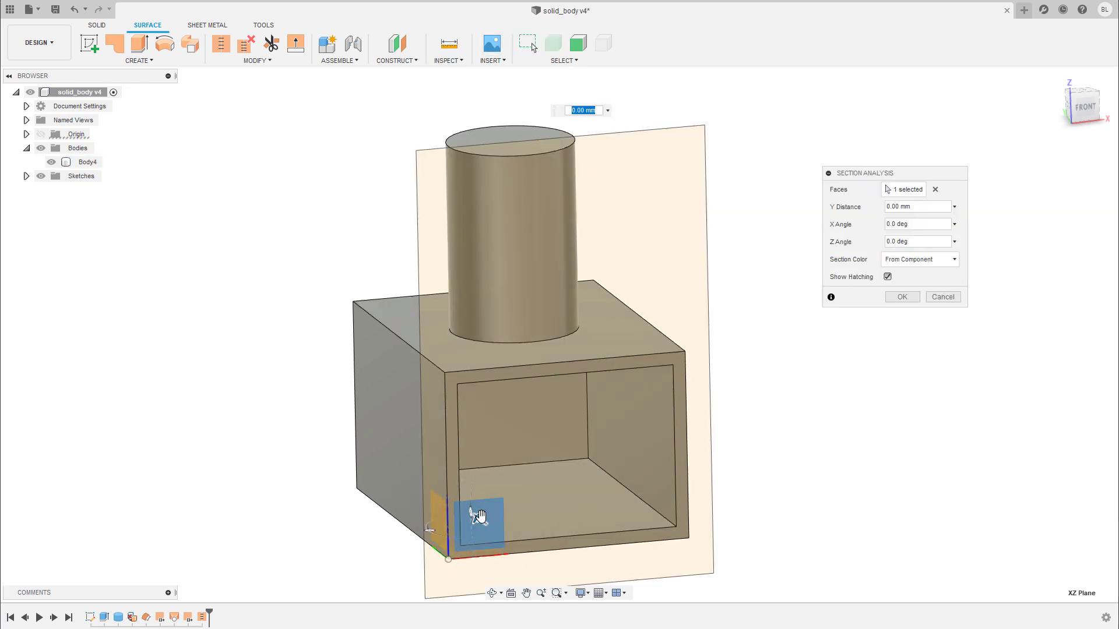
pyautogui.moveTo(479, 516)
pyautogui.mouseDown()
pyautogui.moveTo(408, 464)
pyautogui.moveTo(450, 496)
pyautogui.mouseUp()
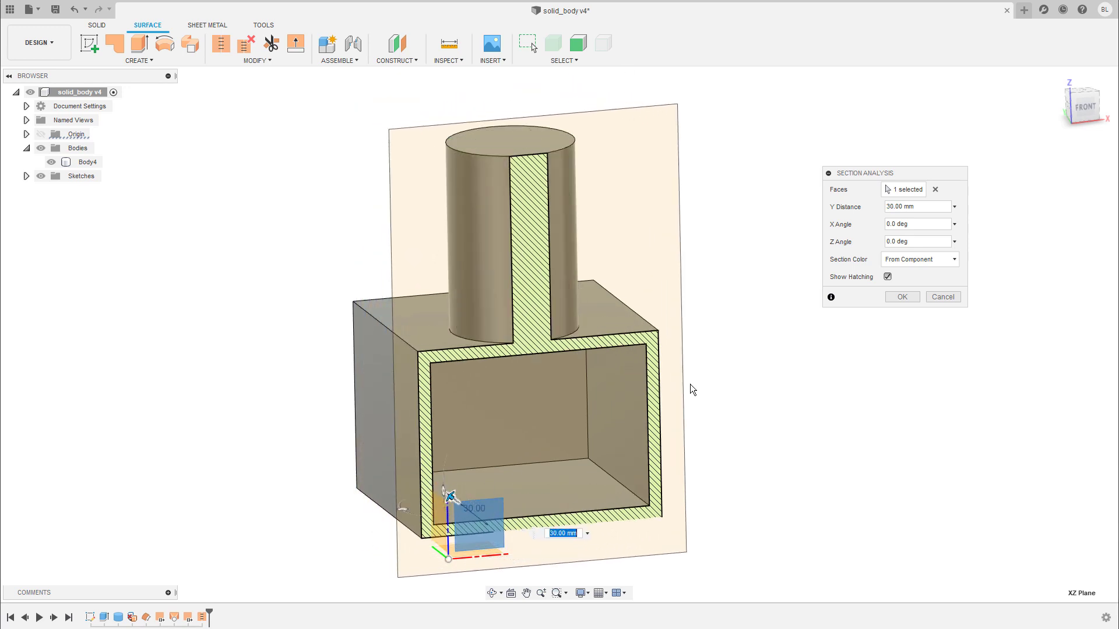
pyautogui.click(942, 297)
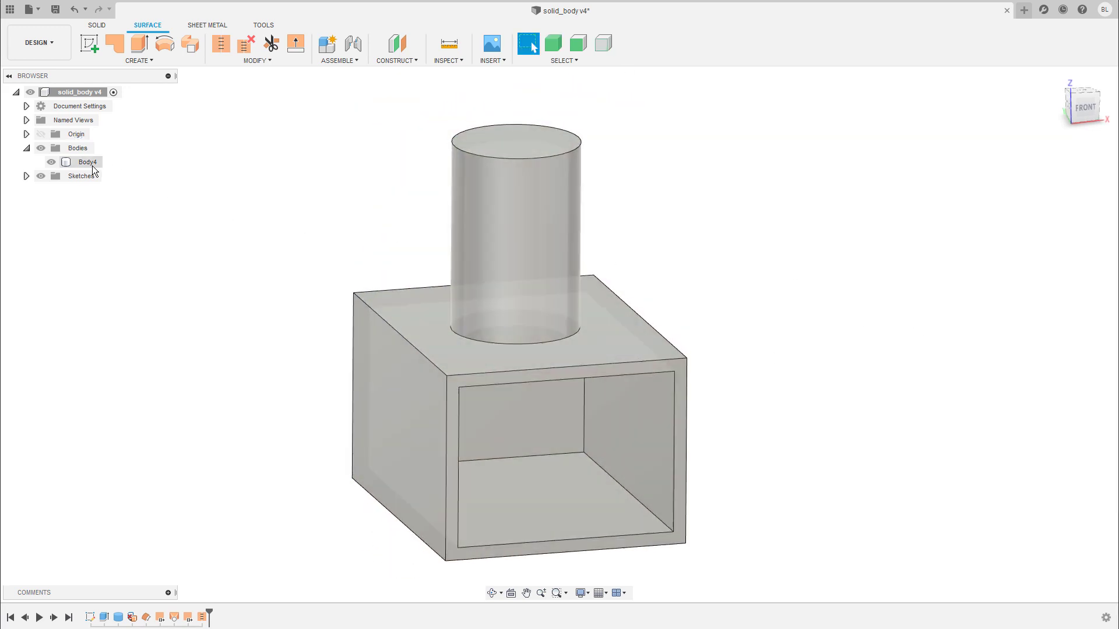
# Inspect the physical properties of Body4, including its mass and volume.
pyautogui.rightClick(93, 165)
pyautogui.click(142, 273)
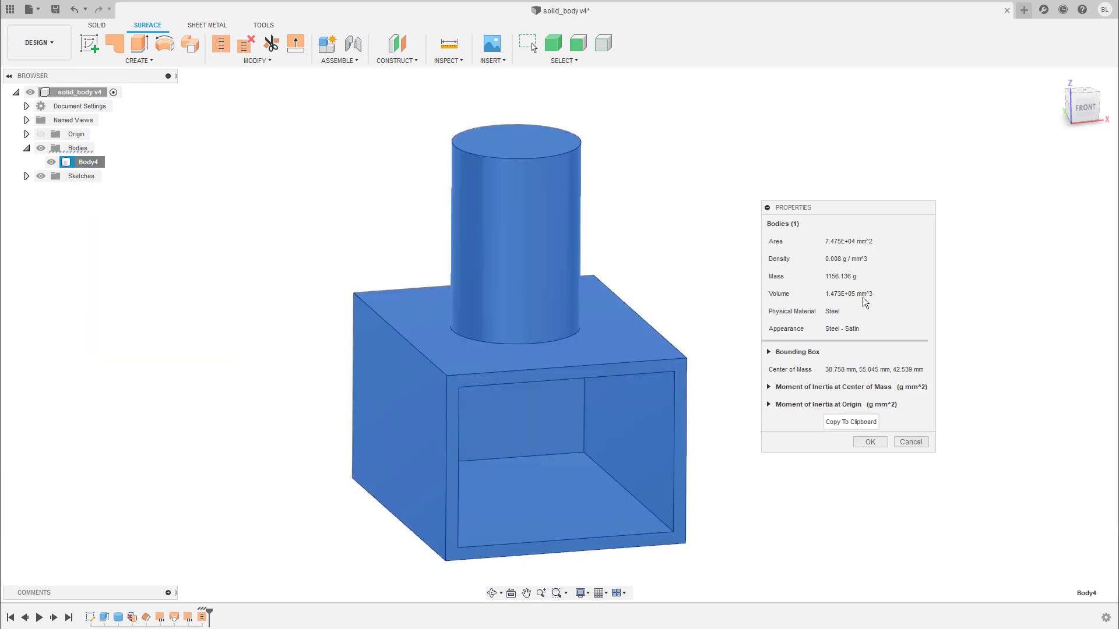
pyautogui.click(870, 442)
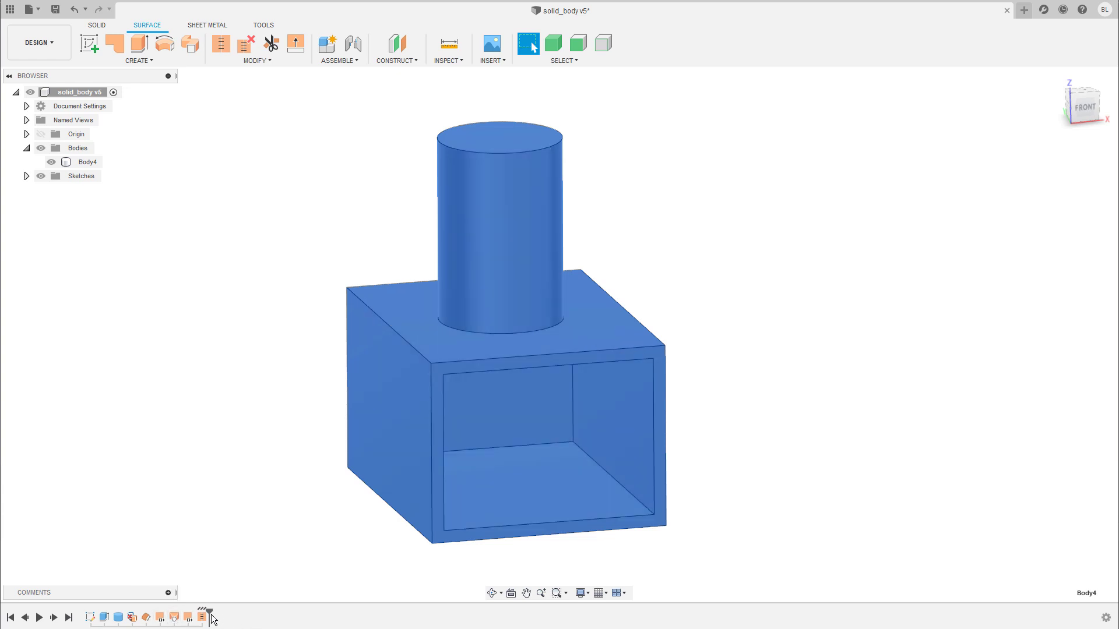
# Roll the design history back to just after the first sketch and show Sketch1.
pyautogui.moveTo(200, 613); pyautogui.dragTo(97, 615)
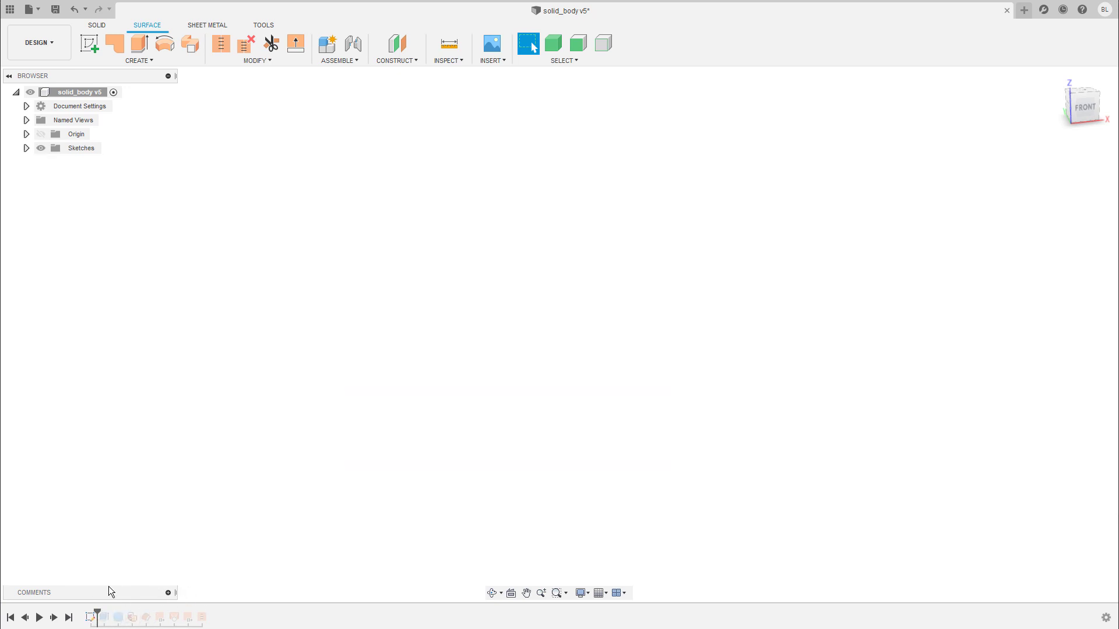
pyautogui.click(25, 148)
pyautogui.click(52, 161)
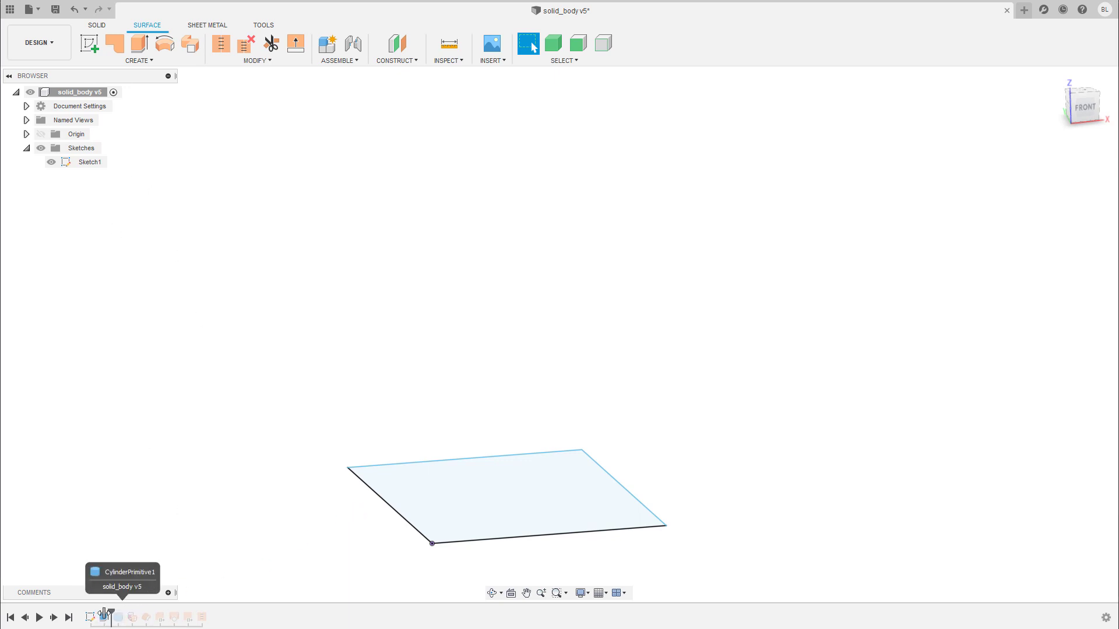
# Advance the design history past the block extrusion, the inner surface's normal reversal and the rim loft to review each stage.
pyautogui.moveTo(98, 613); pyautogui.dragTo(118, 621)
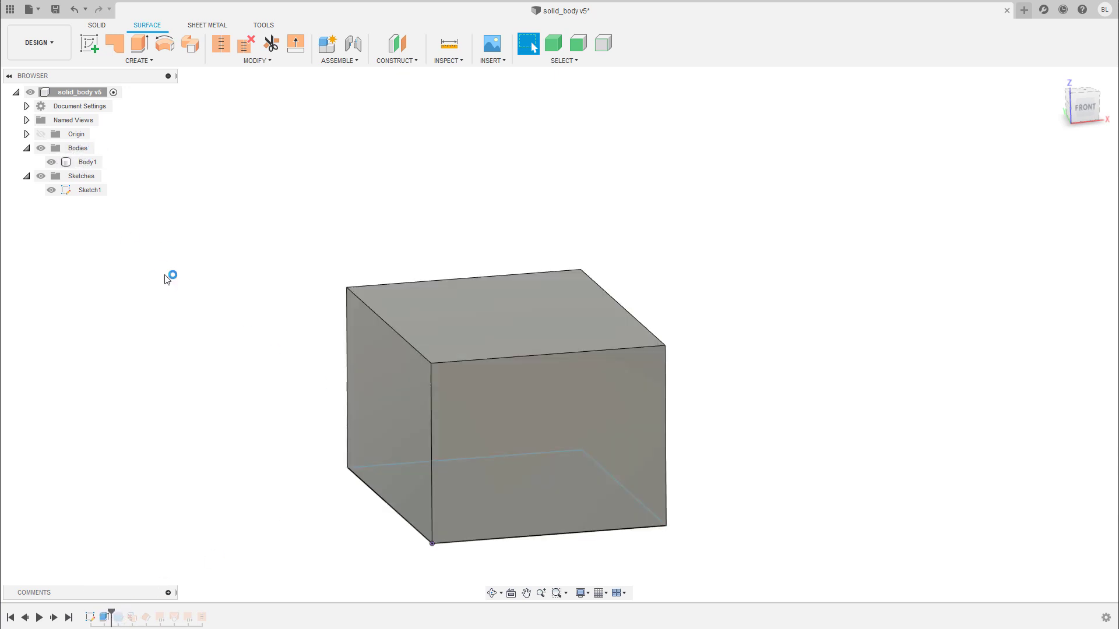
pyautogui.click(556, 457)
pyautogui.click(370, 513)
pyautogui.moveTo(113, 613); pyautogui.dragTo(166, 612)
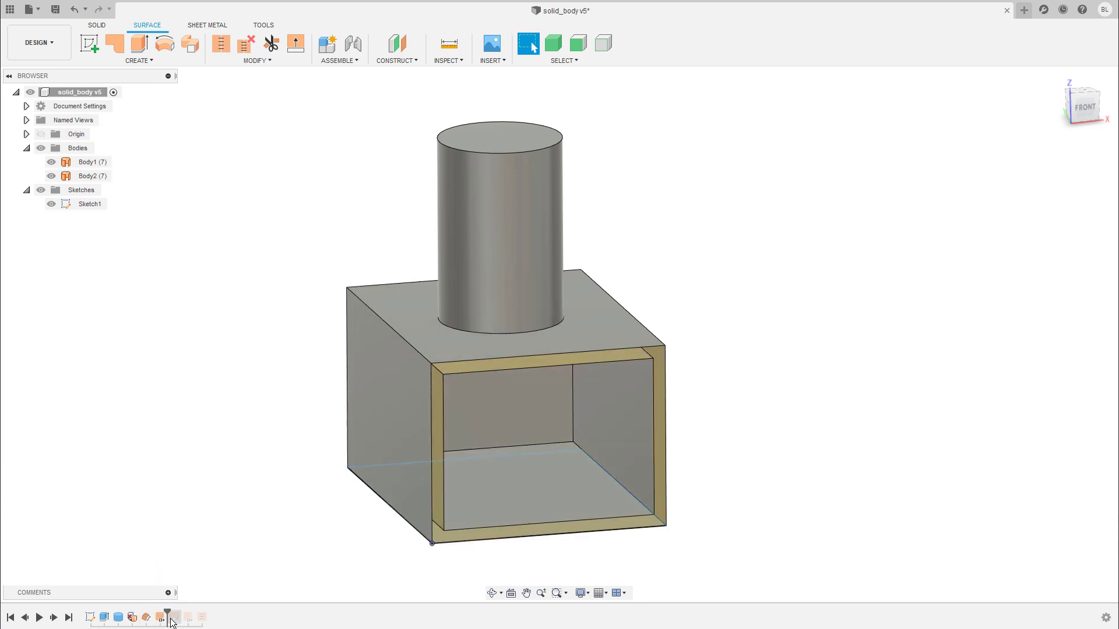
pyautogui.click(456, 536)
pyautogui.moveTo(167, 613); pyautogui.dragTo(182, 613)
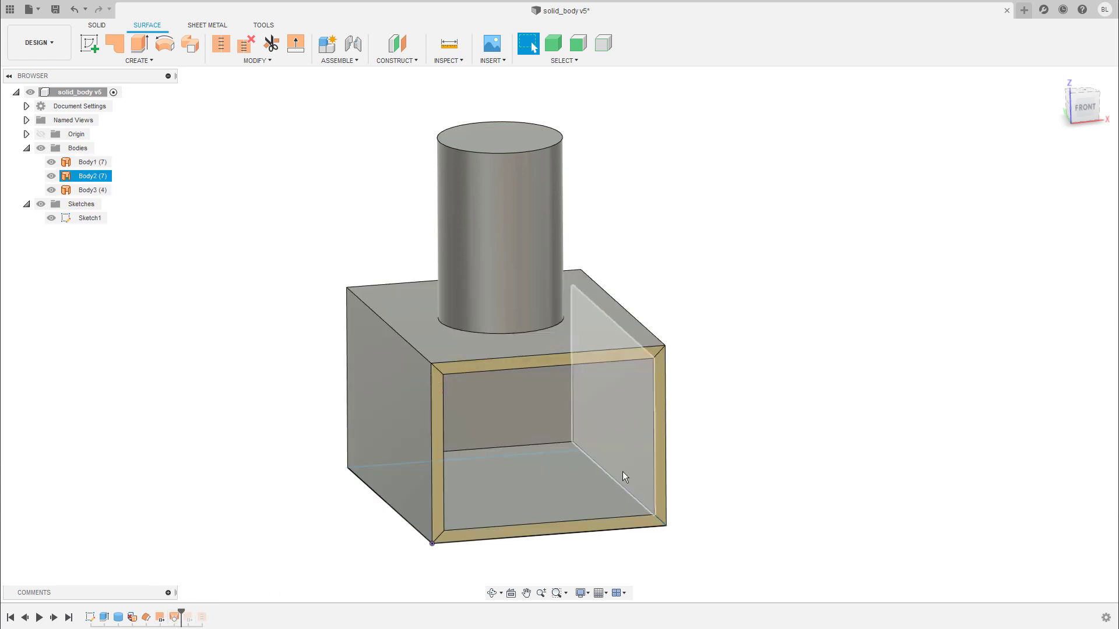
# Advance the history past the rim's normal reversal and compare the bodies before and after the stitch, ending with the stitch included.
pyautogui.click(191, 617)
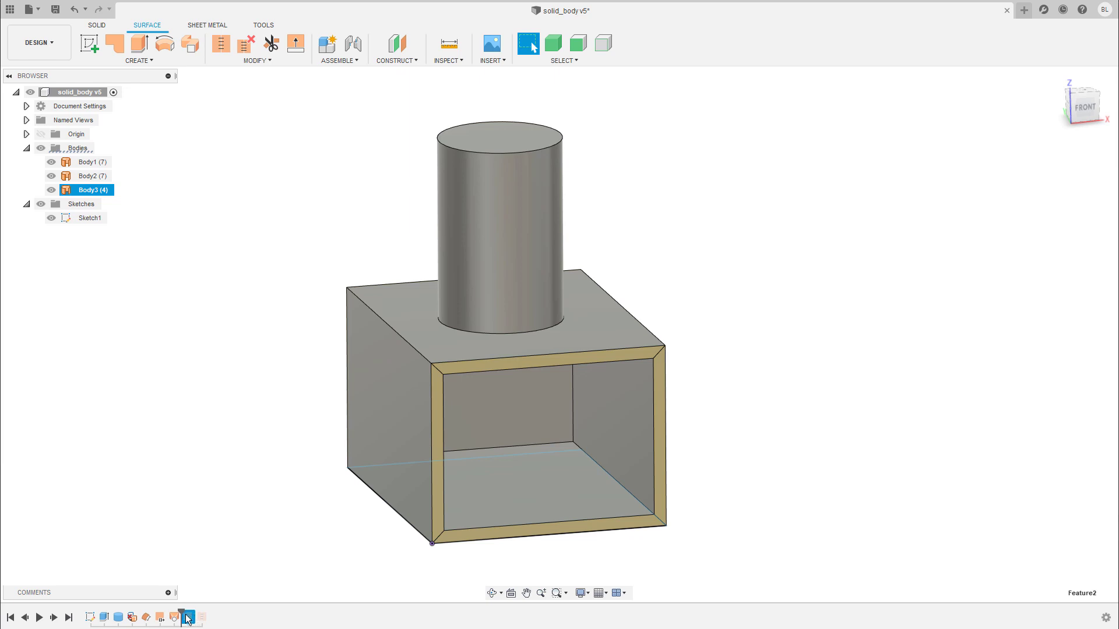
pyautogui.moveTo(181, 613); pyautogui.dragTo(196, 613)
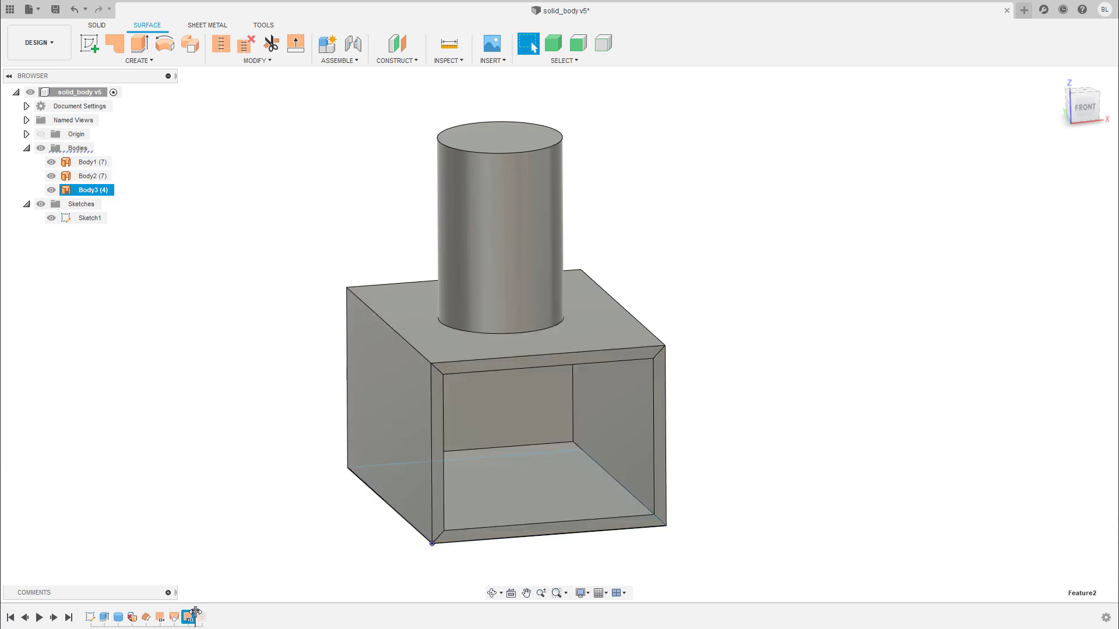
pyautogui.moveTo(196, 613); pyautogui.dragTo(208, 613)
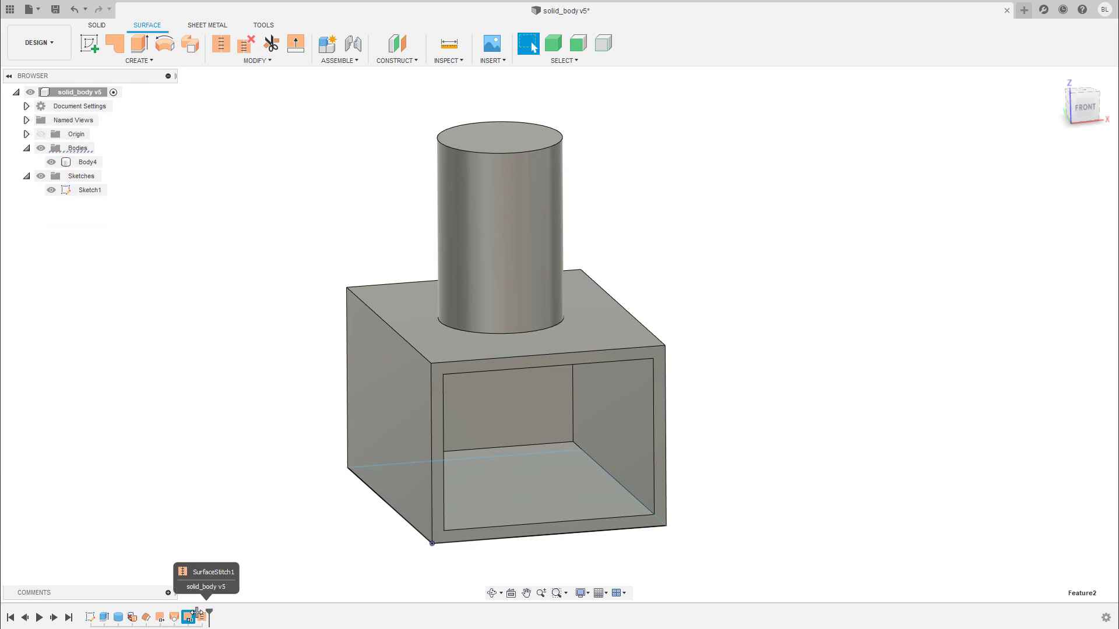
pyautogui.moveTo(210, 613); pyautogui.dragTo(196, 613)
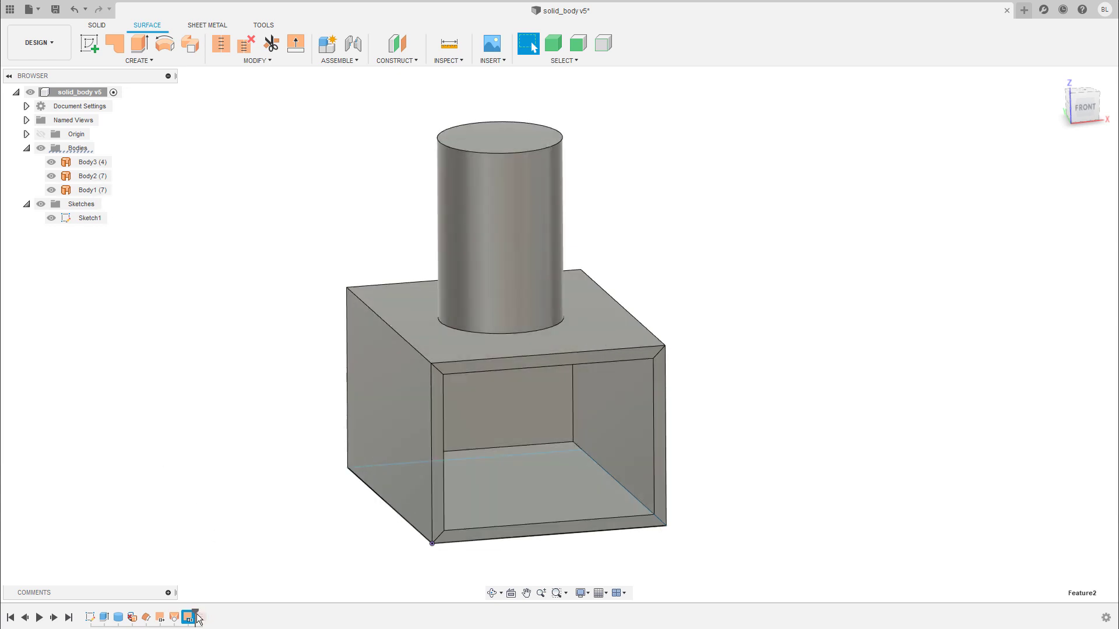
pyautogui.moveTo(208, 613); pyautogui.dragTo(210, 613)
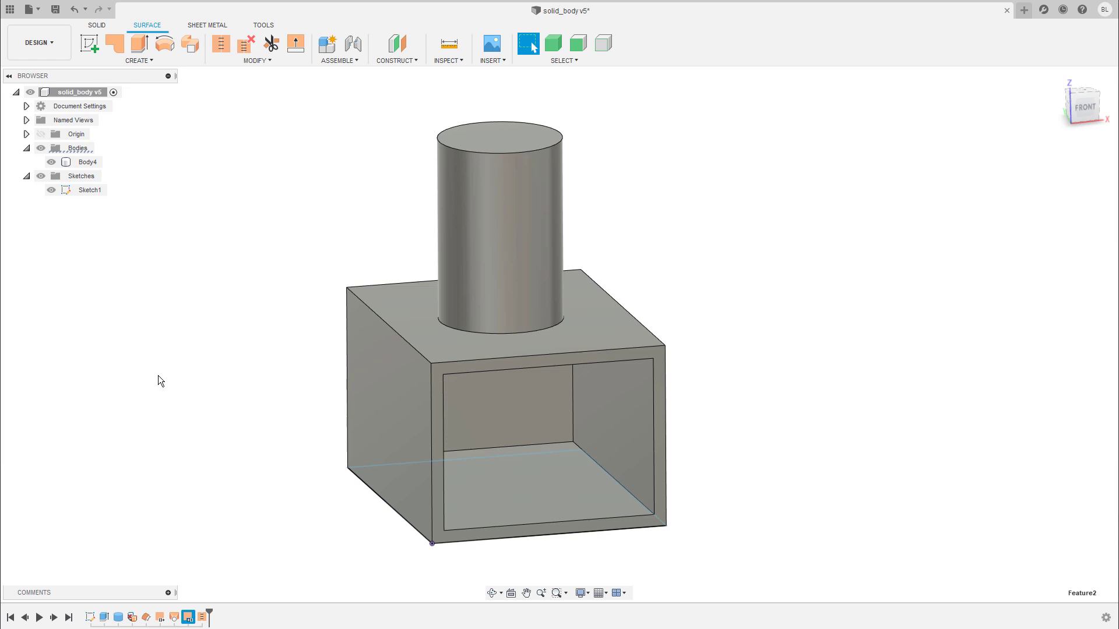
pyautogui.click(260, 562)
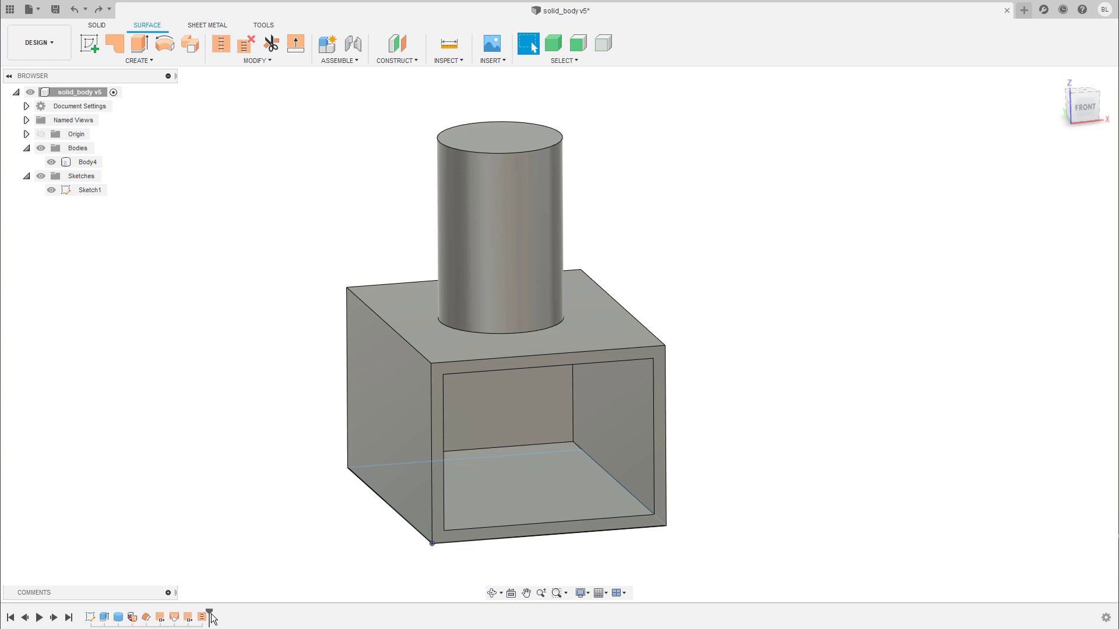
# Roll the history back to the surface offset, set its distance to -12 mm, and restore the history to the end.
pyautogui.moveTo(210, 612); pyautogui.dragTo(153, 613)
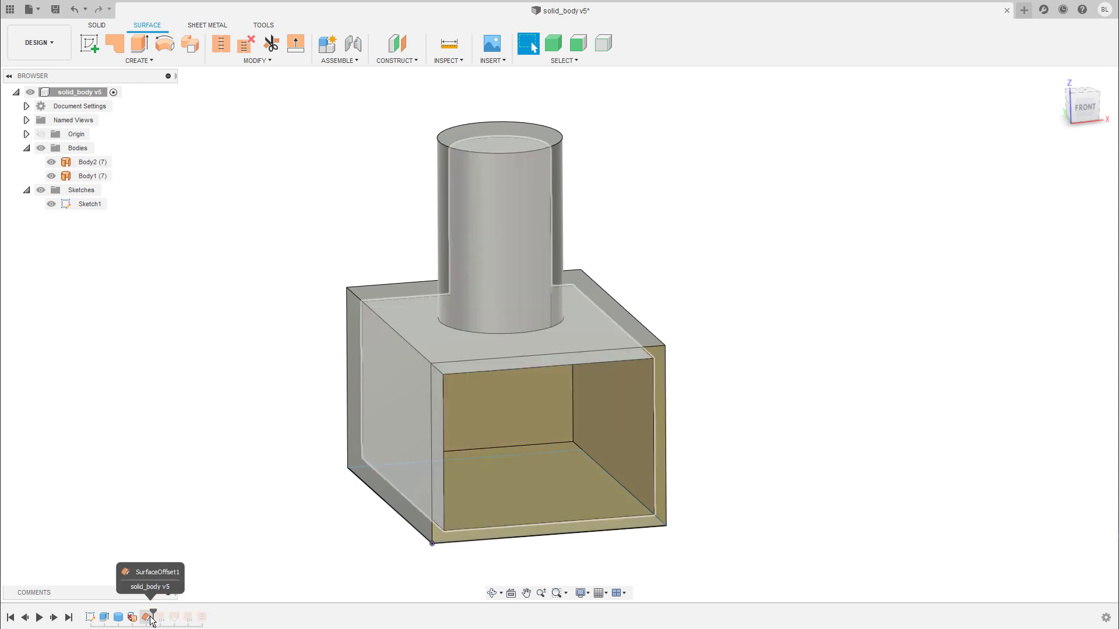
pyautogui.click(147, 617)
pyautogui.doubleClick(147, 619)
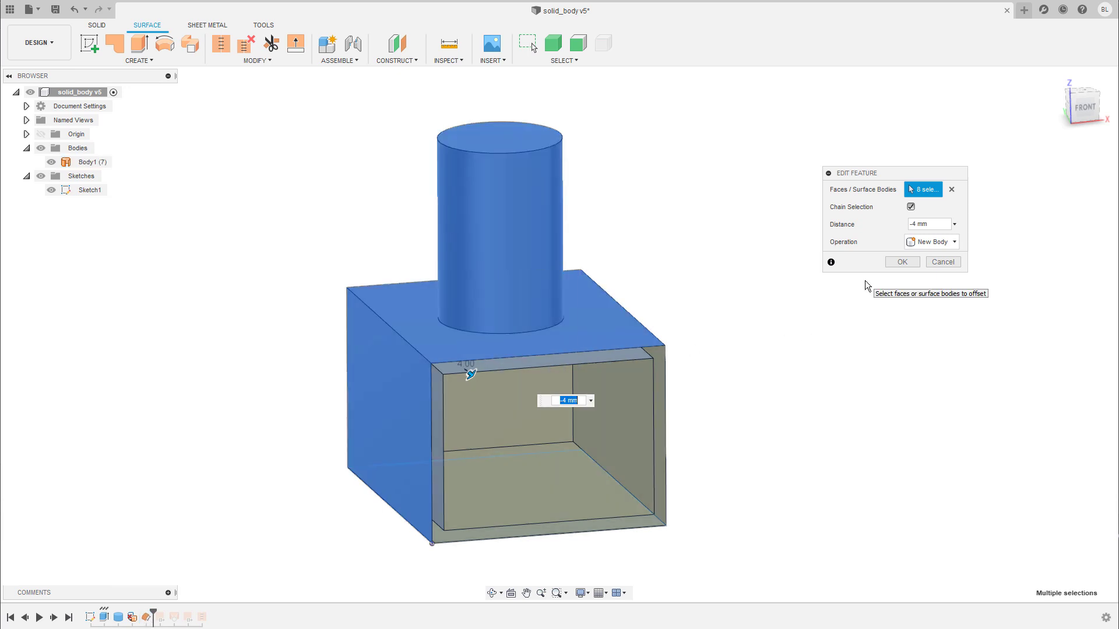
pyautogui.write('-12')
pyautogui.press('Return')
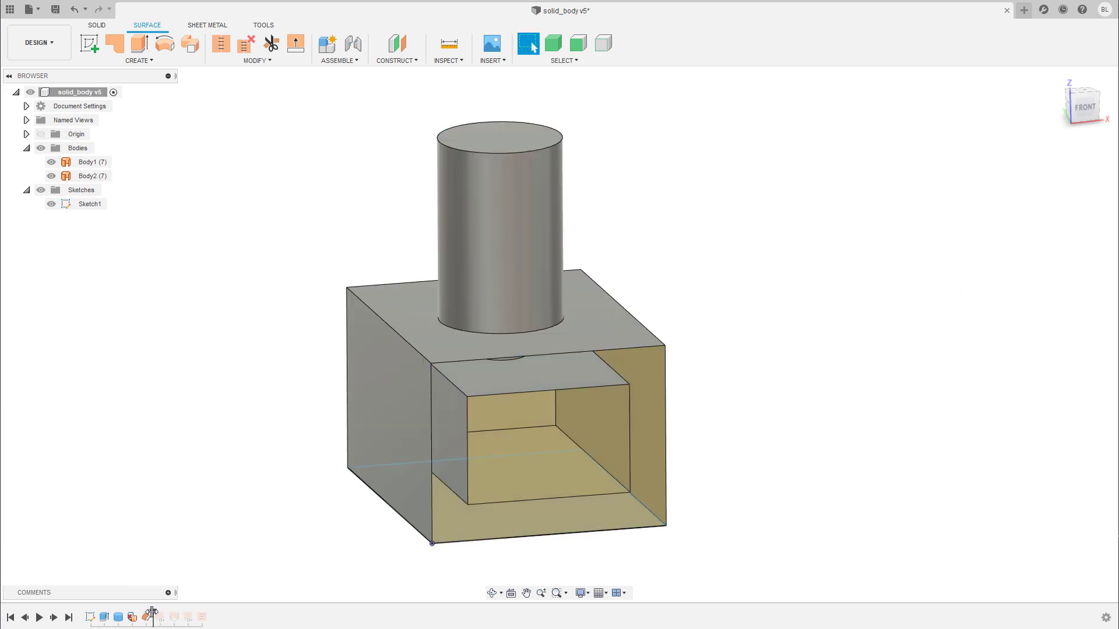
pyautogui.moveTo(153, 616); pyautogui.dragTo(208, 615)
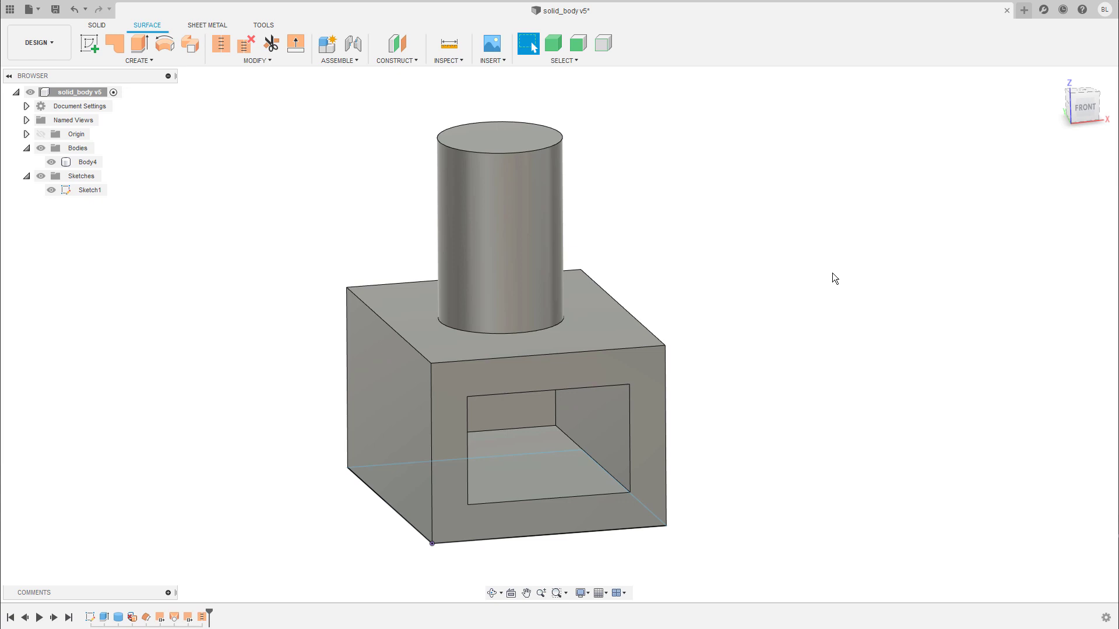
pyautogui.keyDown('shift'); pyautogui.moveTo(832, 273); pyautogui.dragTo(886, 348, button='middle'); pyautogui.keyUp('shift')
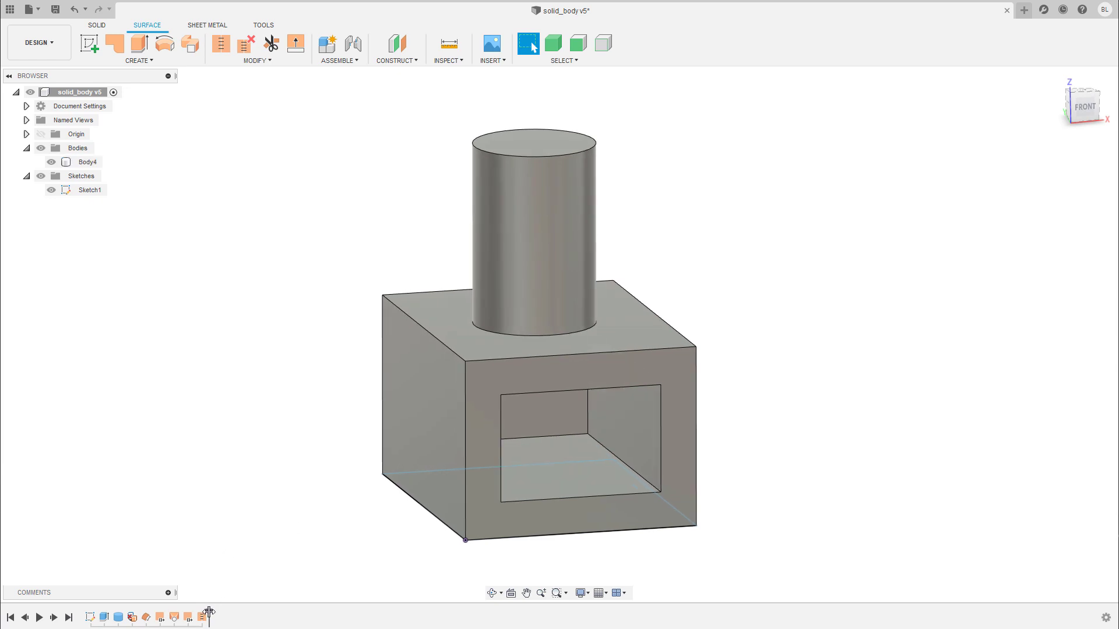
# Roll the history back to the first sketch, move the rectangle's edge outward along X to widen it, and restore the history.
pyautogui.moveTo(209, 613); pyautogui.dragTo(98, 613)
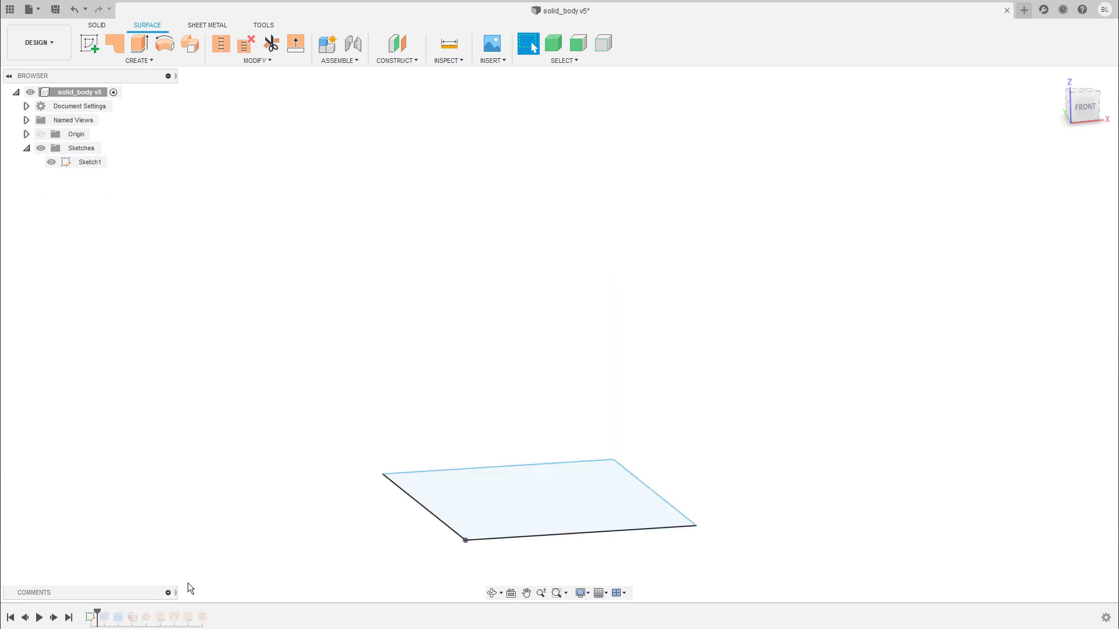
pyautogui.moveTo(188, 583)
pyautogui.keyDown('shift'); pyautogui.mouseDown(button='middle')
pyautogui.moveTo(423, 429)
pyautogui.moveTo(844, 382)
pyautogui.moveTo(584, 424)
pyautogui.mouseUp(button='middle'); pyautogui.keyUp('shift')
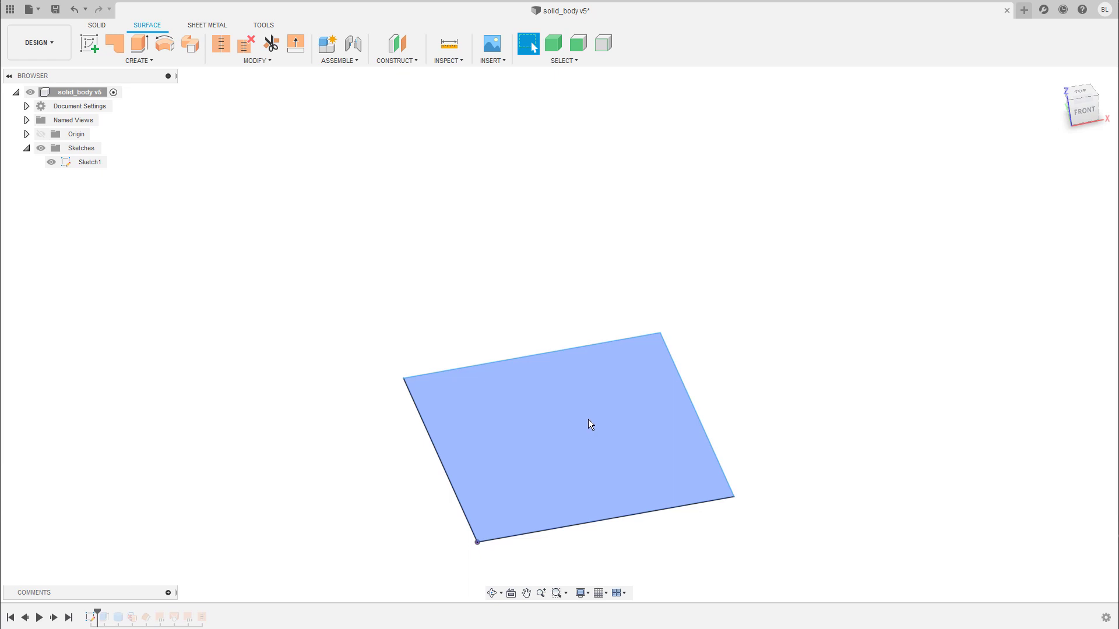
pyautogui.rightClick(588, 420)
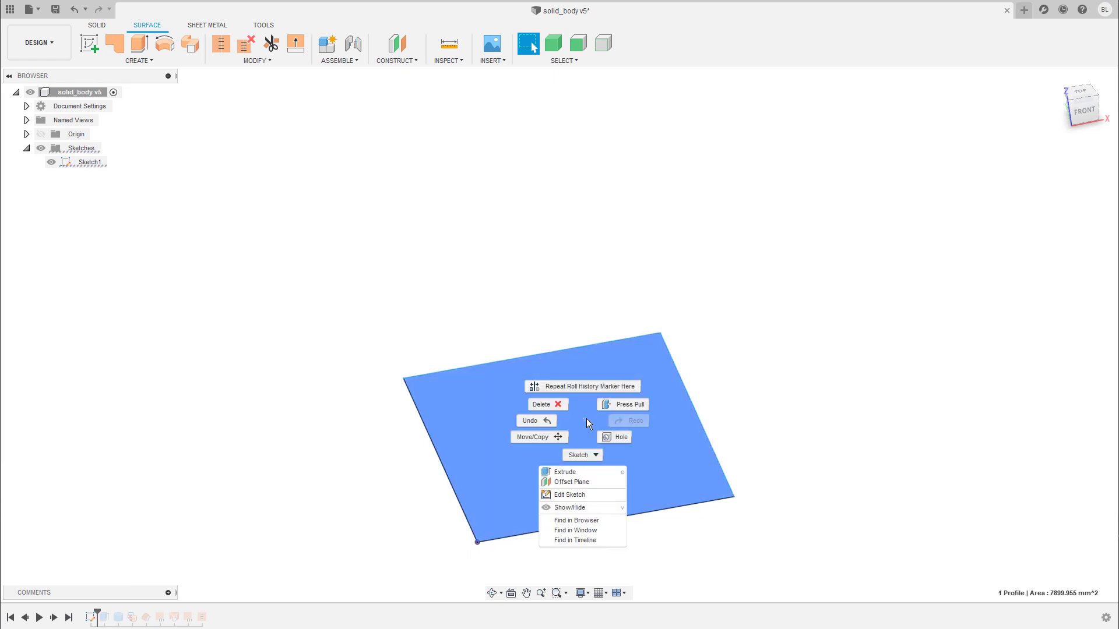
pyautogui.click(568, 495)
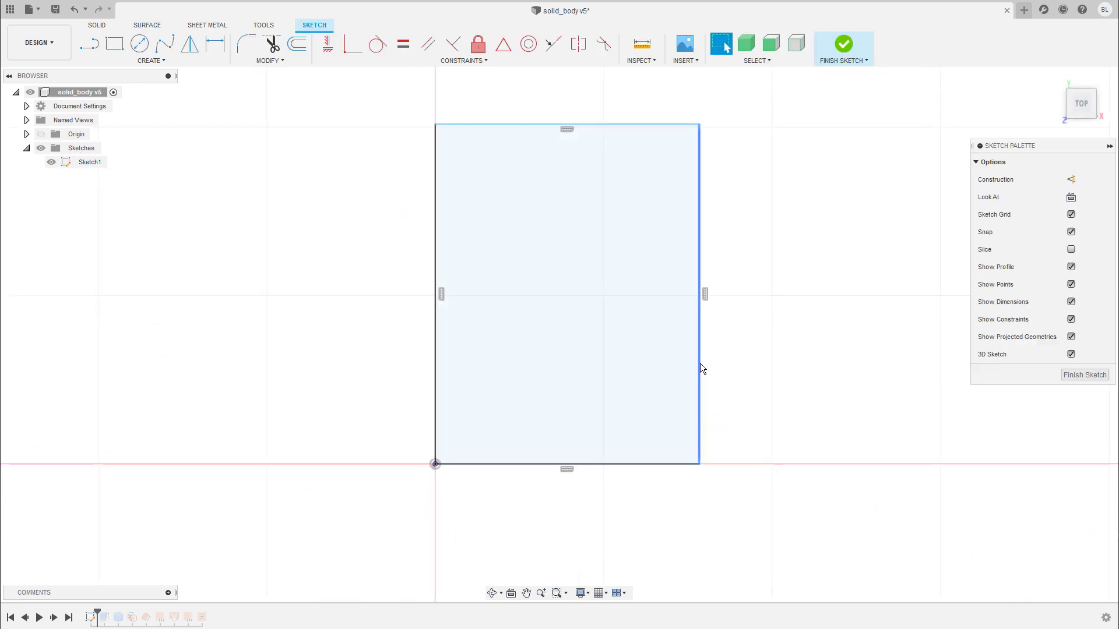
pyautogui.moveTo(702, 372); pyautogui.dragTo(934, 362)
pyautogui.click(830, 65)
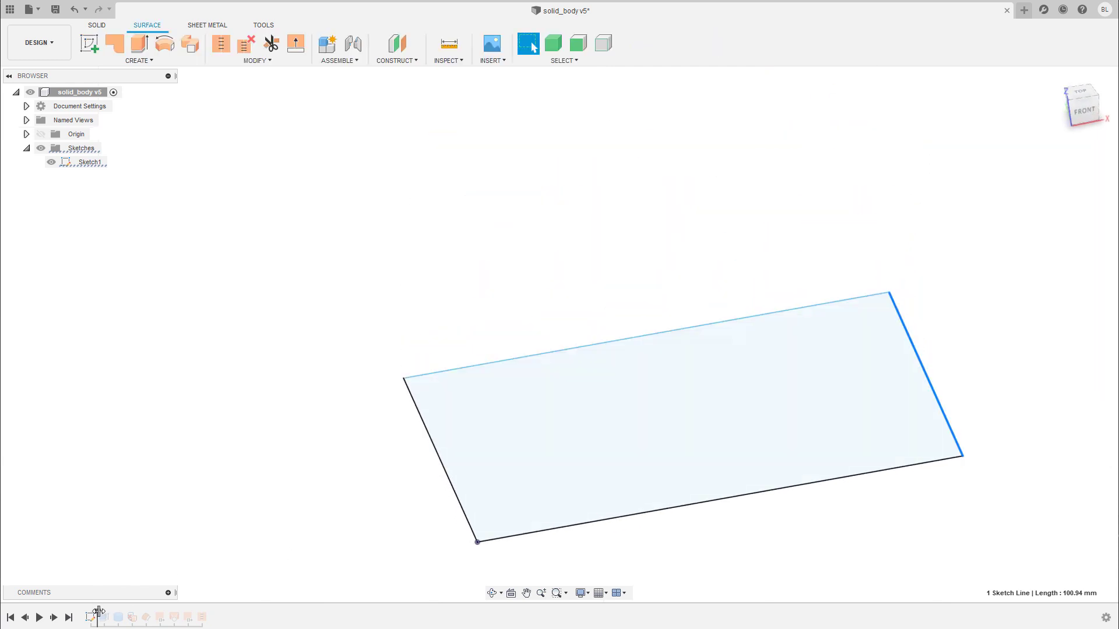
pyautogui.moveTo(98, 610); pyautogui.dragTo(210, 611)
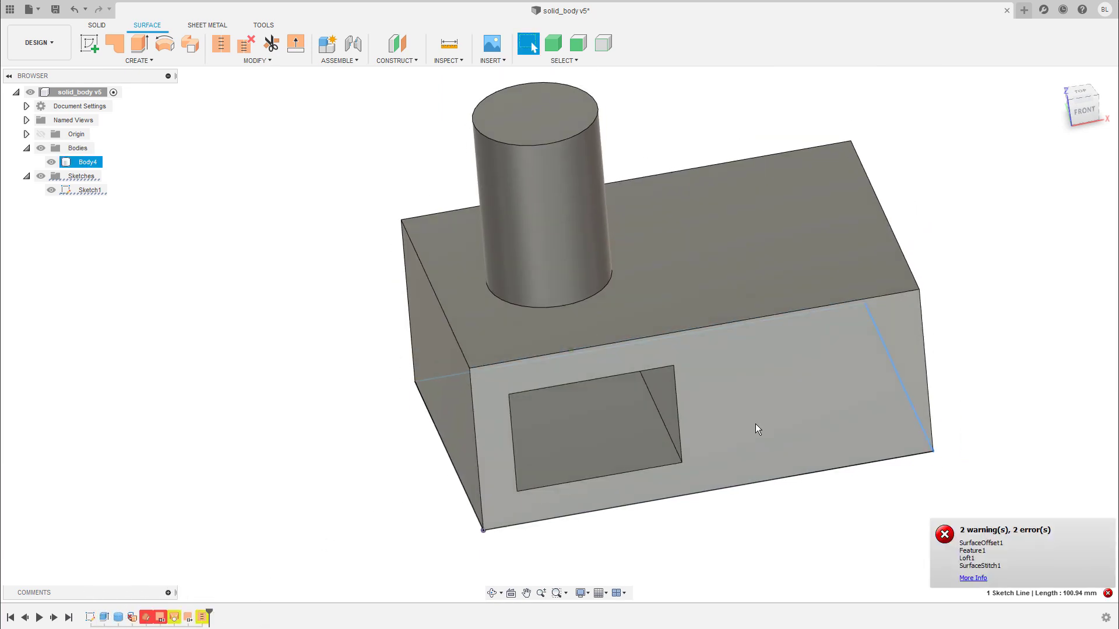
# Roll the history back to the failed surface offset, reselect the outer body's faces including the widened side, and restore the history.
pyautogui.keyDown('shift'); pyautogui.moveTo(670, 432); pyautogui.dragTo(517, 300, button='middle'); pyautogui.keyUp('shift')
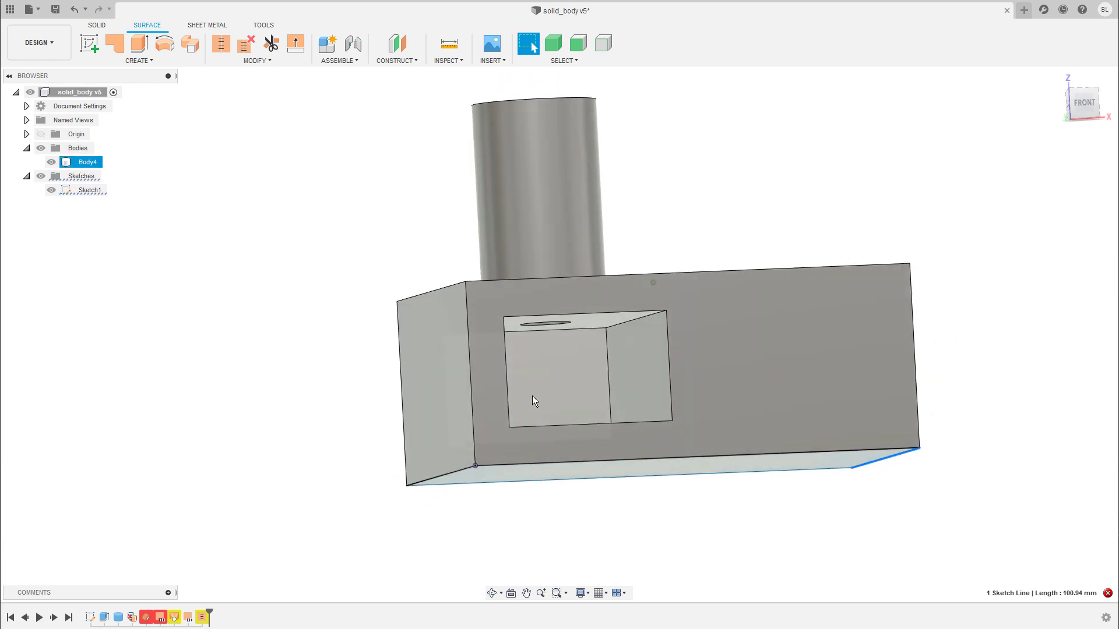
pyautogui.keyDown('shift'); pyautogui.moveTo(532, 396); pyautogui.dragTo(539, 411, button='middle'); pyautogui.keyUp('shift')
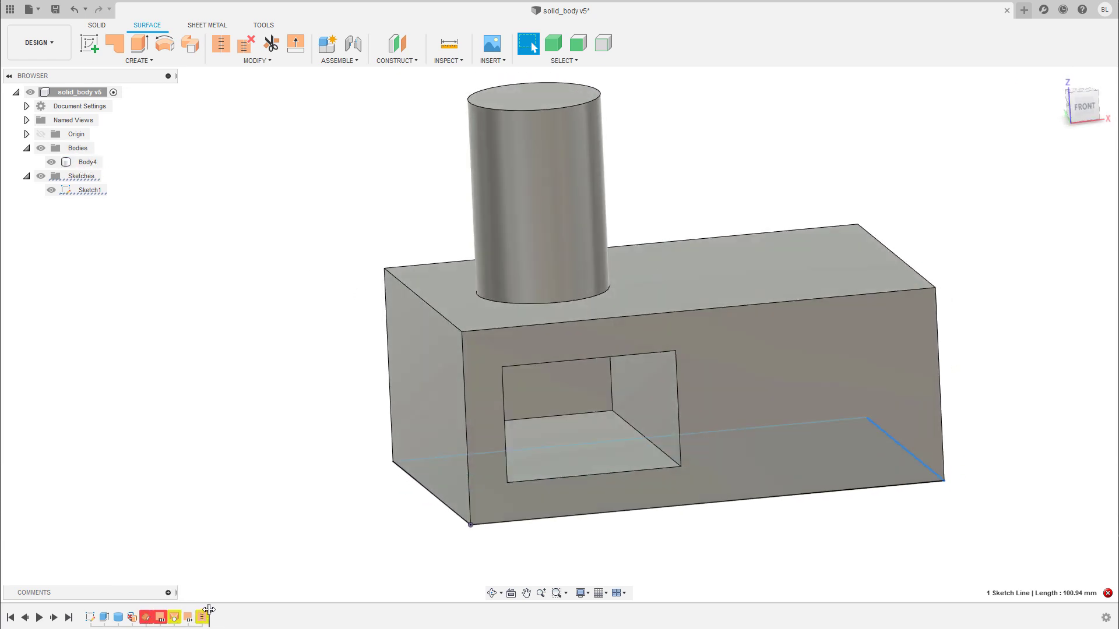
pyautogui.moveTo(208, 610); pyautogui.dragTo(154, 612)
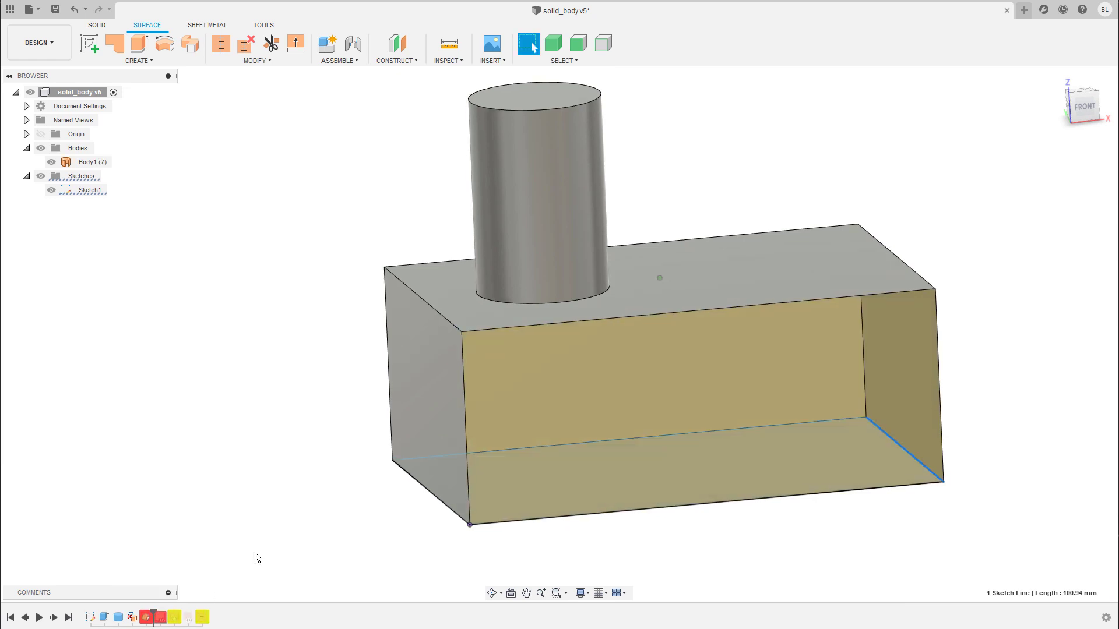
pyautogui.doubleClick(147, 617)
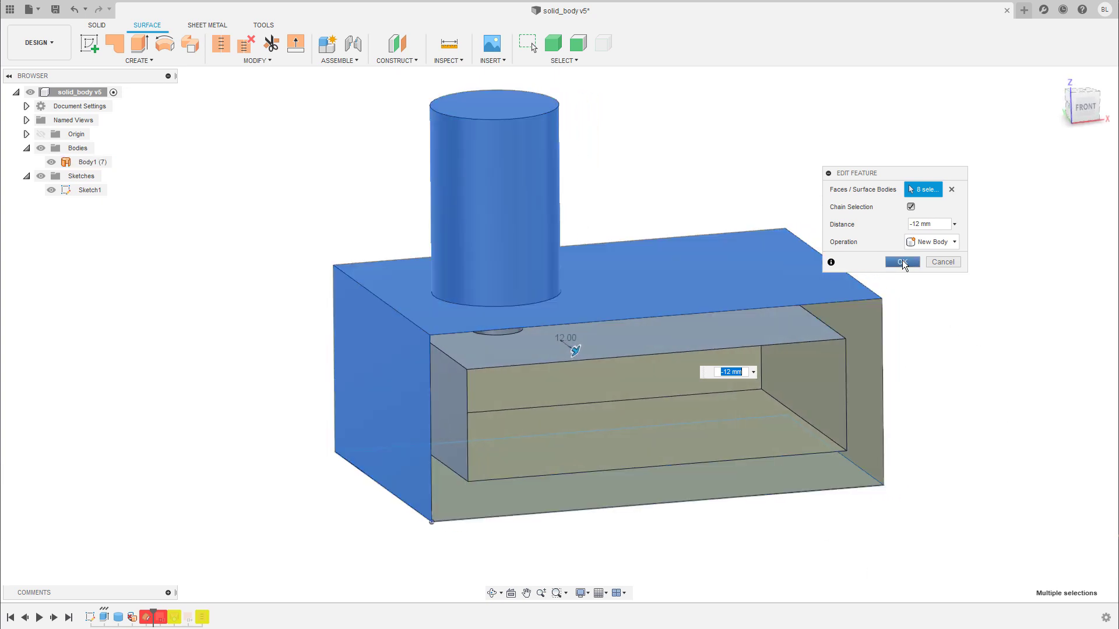
pyautogui.click(902, 261)
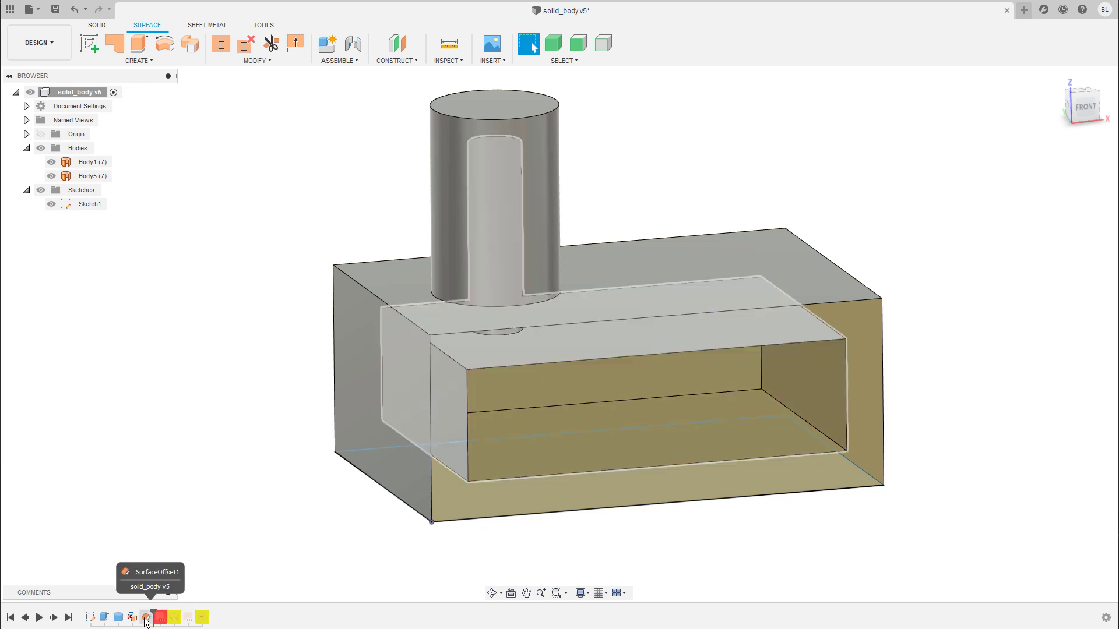
pyautogui.moveTo(159, 614); pyautogui.dragTo(209, 615)
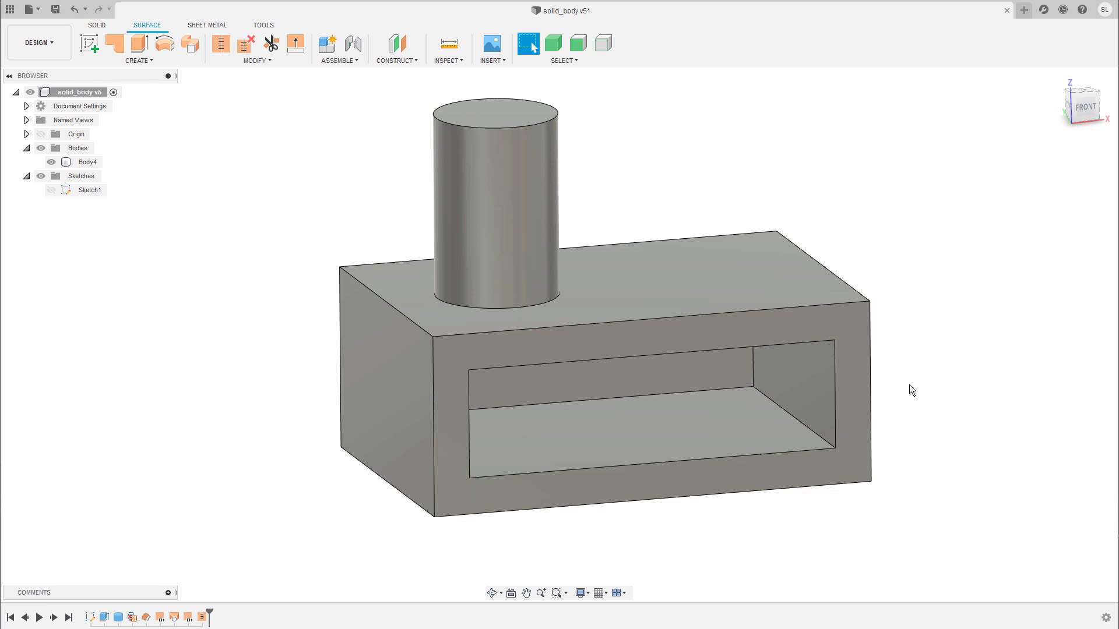
pyautogui.keyDown('shift'); pyautogui.moveTo(914, 384); pyautogui.dragTo(918, 280, button='middle'); pyautogui.keyUp('shift')
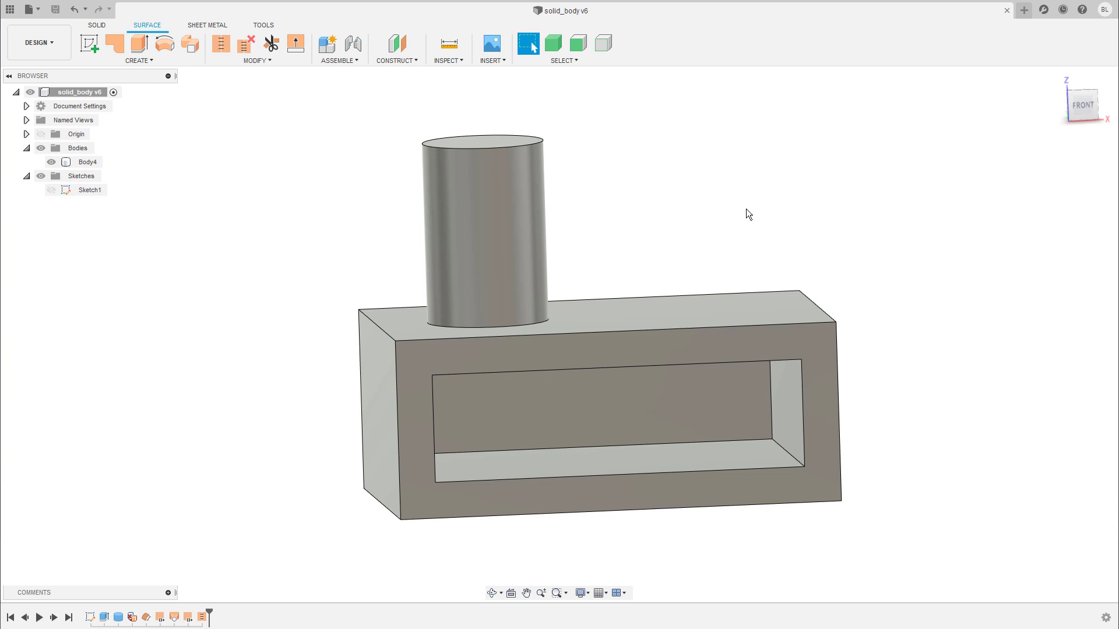
pyautogui.keyDown('shift'); pyautogui.moveTo(745, 209); pyautogui.dragTo(807, 215, button='middle'); pyautogui.keyUp('shift')
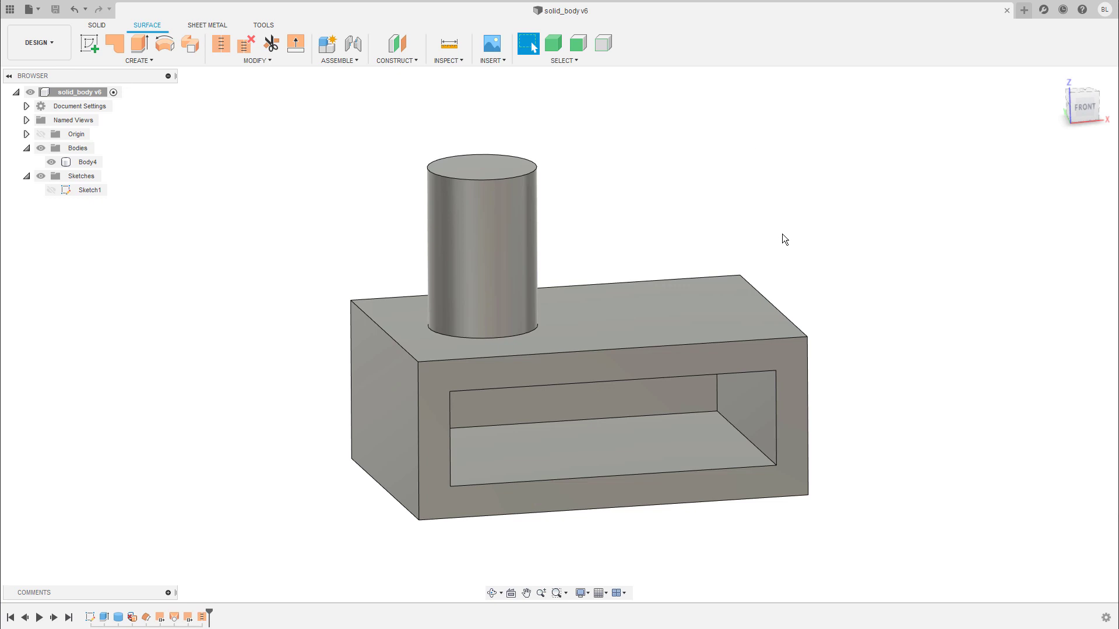
pyautogui.click(561, 456)
pyautogui.click(896, 246)
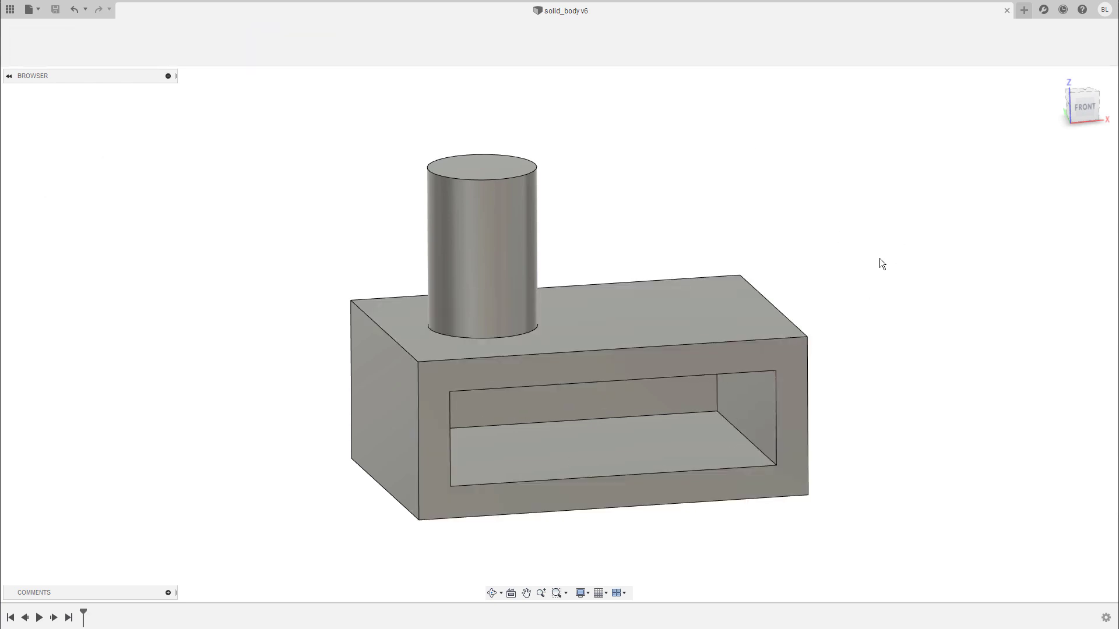
# Start a new design and create a solid box about 94 by 75 mm and 50 mm high on the horizontal plane.
pyautogui.hotkey('ctrl', 'n')
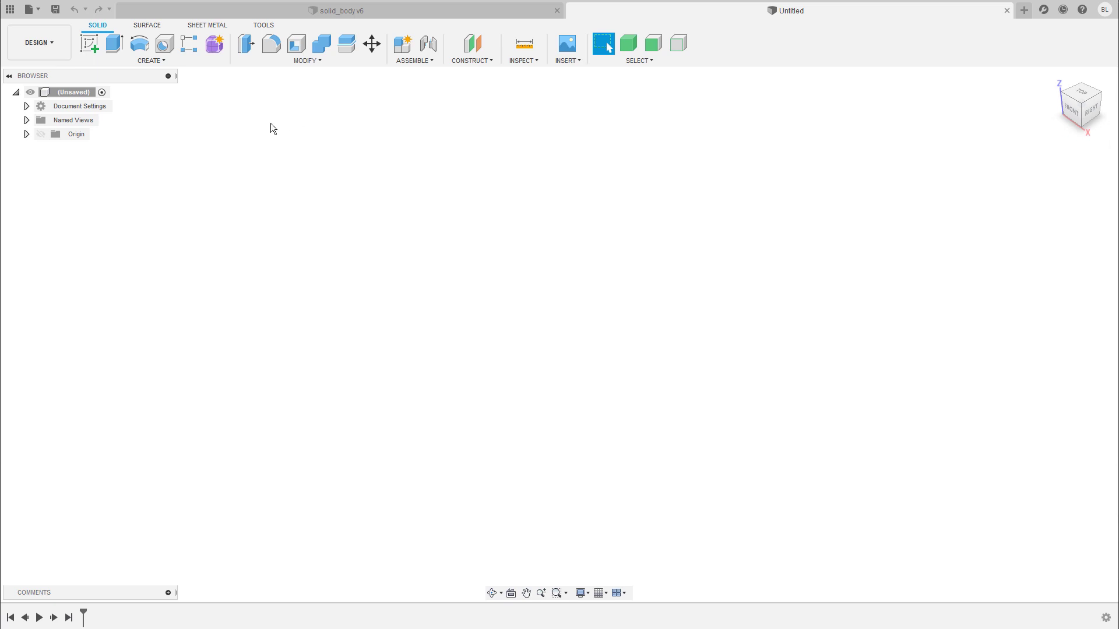
pyautogui.click(160, 59)
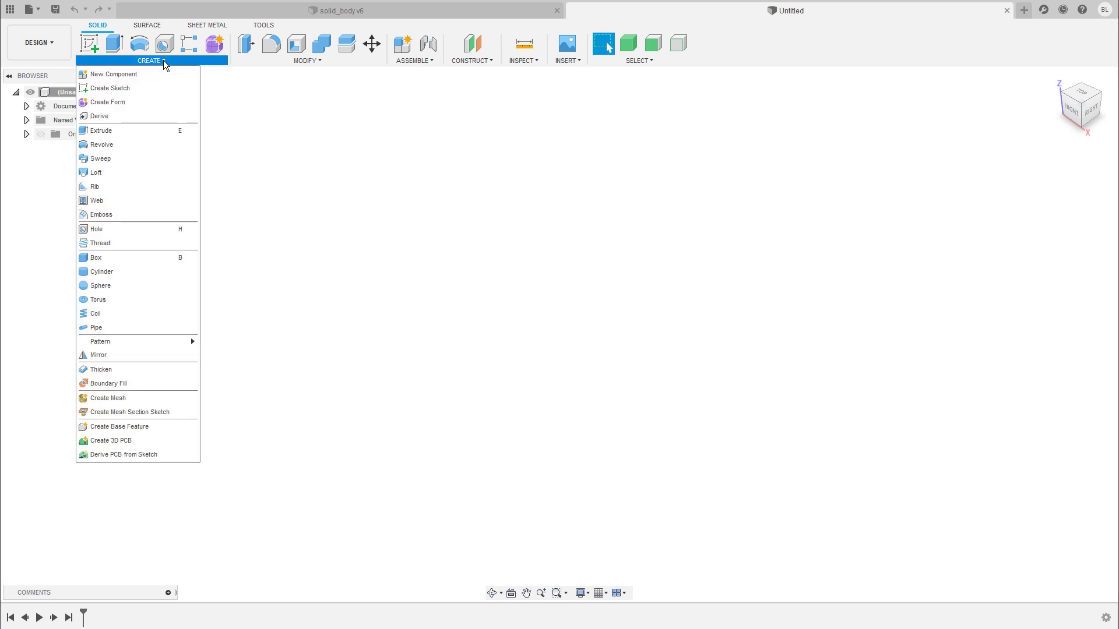
pyautogui.click(133, 258)
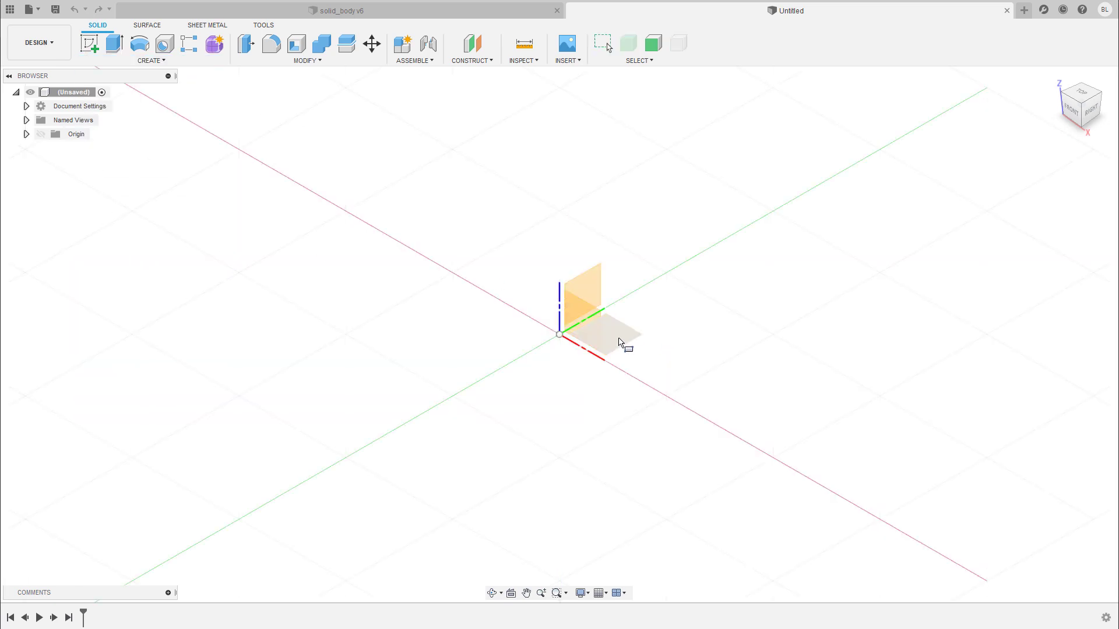
pyautogui.click(620, 343)
pyautogui.click(643, 321)
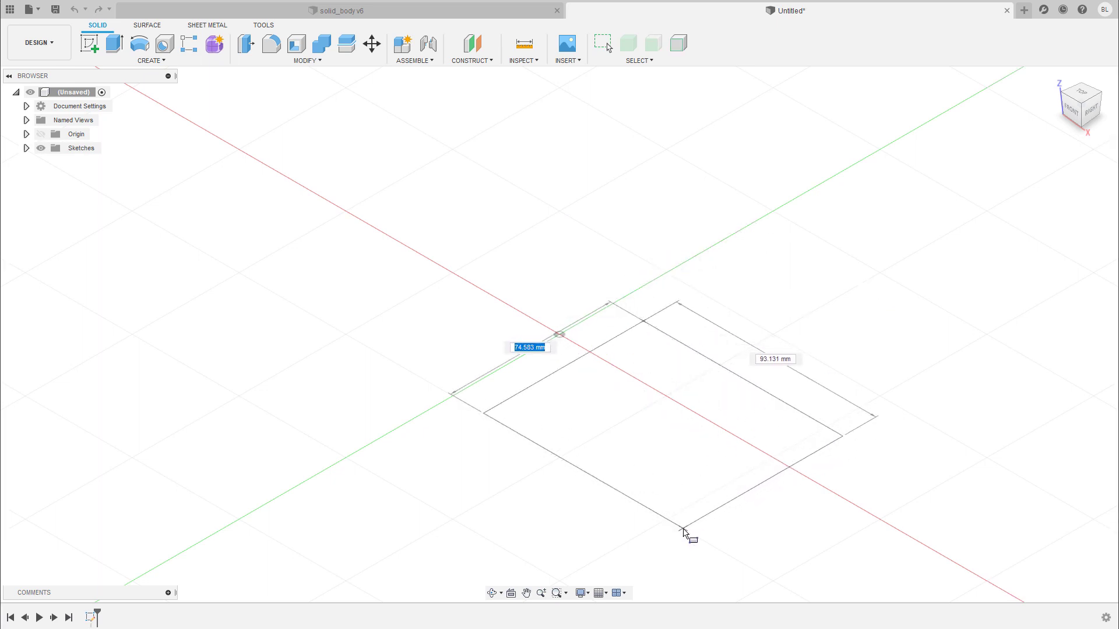
pyautogui.click(683, 531)
pyautogui.moveTo(664, 401); pyautogui.dragTo(669, 290)
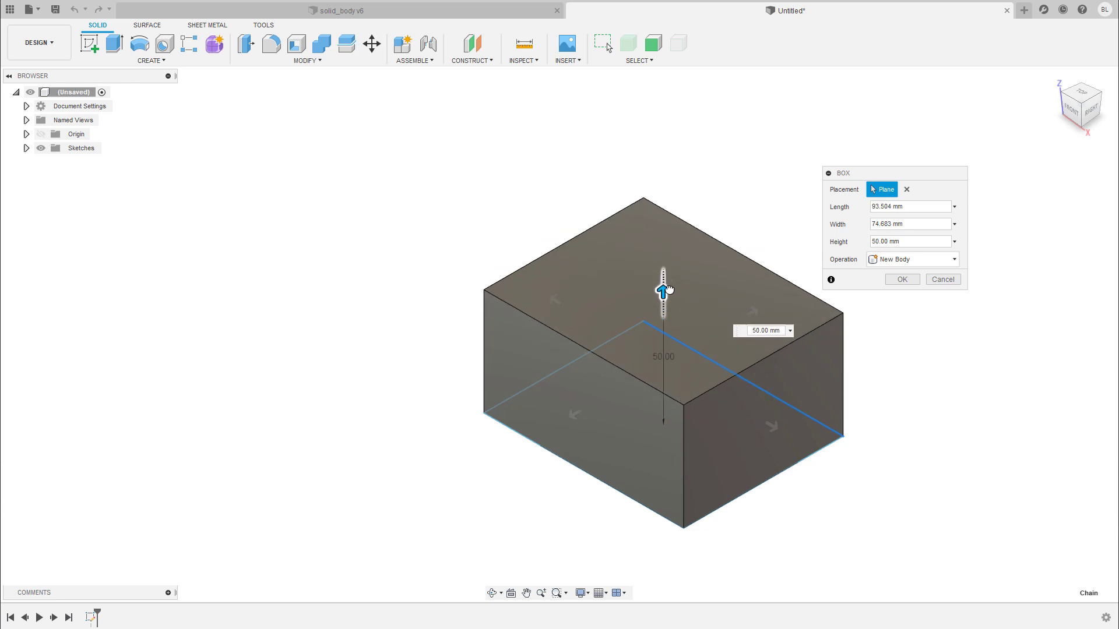
pyautogui.press('Return')
# Join a cylinder about 35 mm in diameter and 50 mm high onto the box's top face.
pyautogui.scroll(-2, 728, 327)
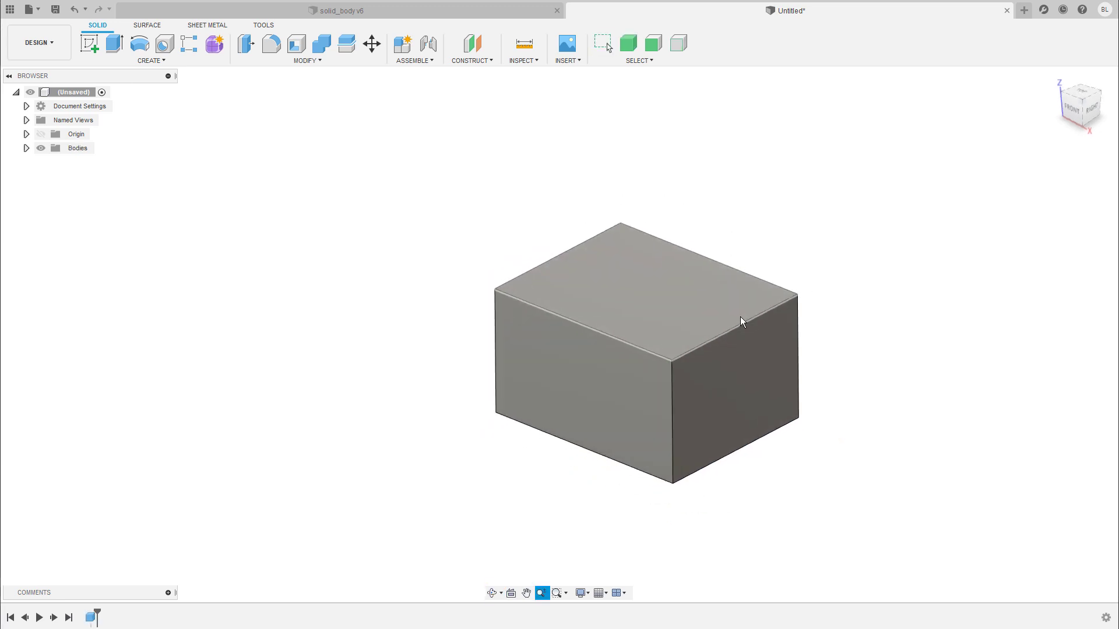
pyautogui.moveTo(742, 322); pyautogui.dragTo(614, 331, button='middle')
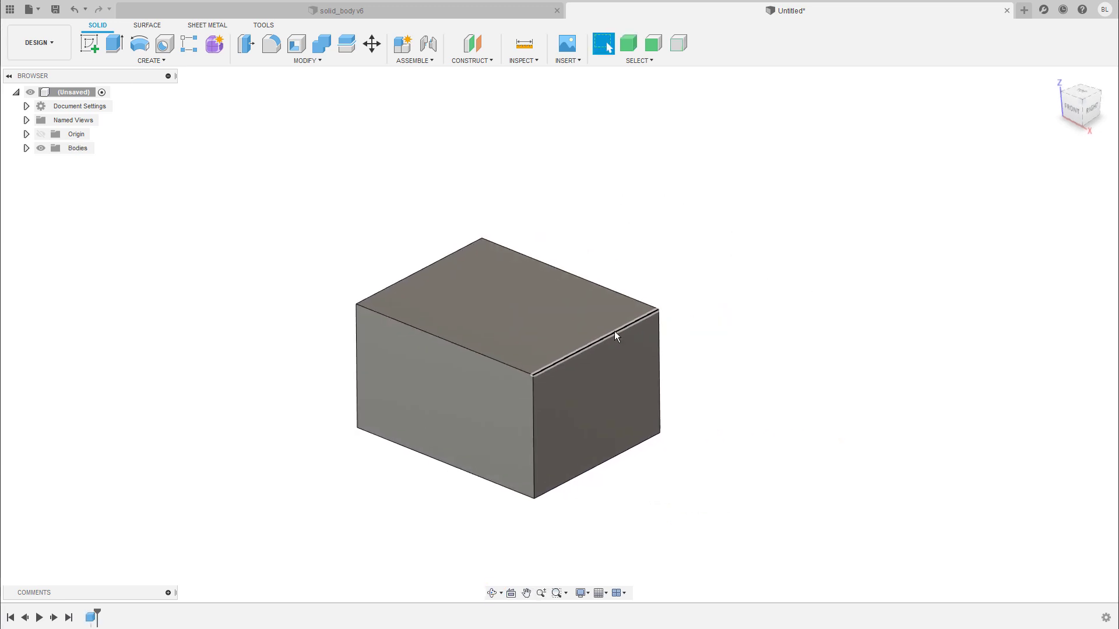
pyautogui.click(537, 325)
pyautogui.click(173, 61)
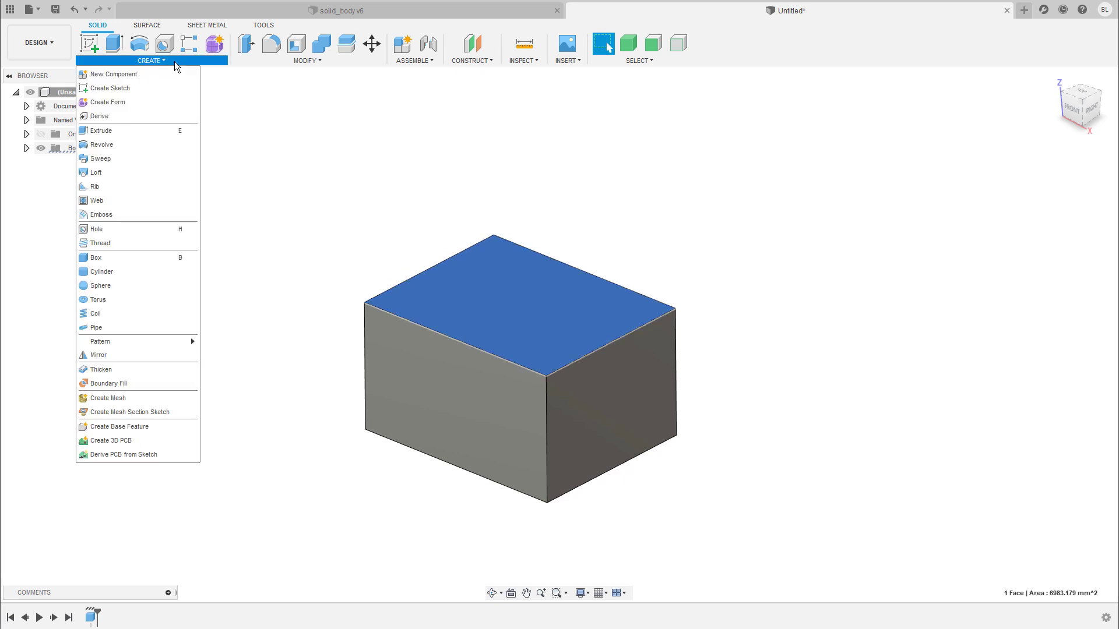
pyautogui.click(110, 271)
pyautogui.click(510, 302)
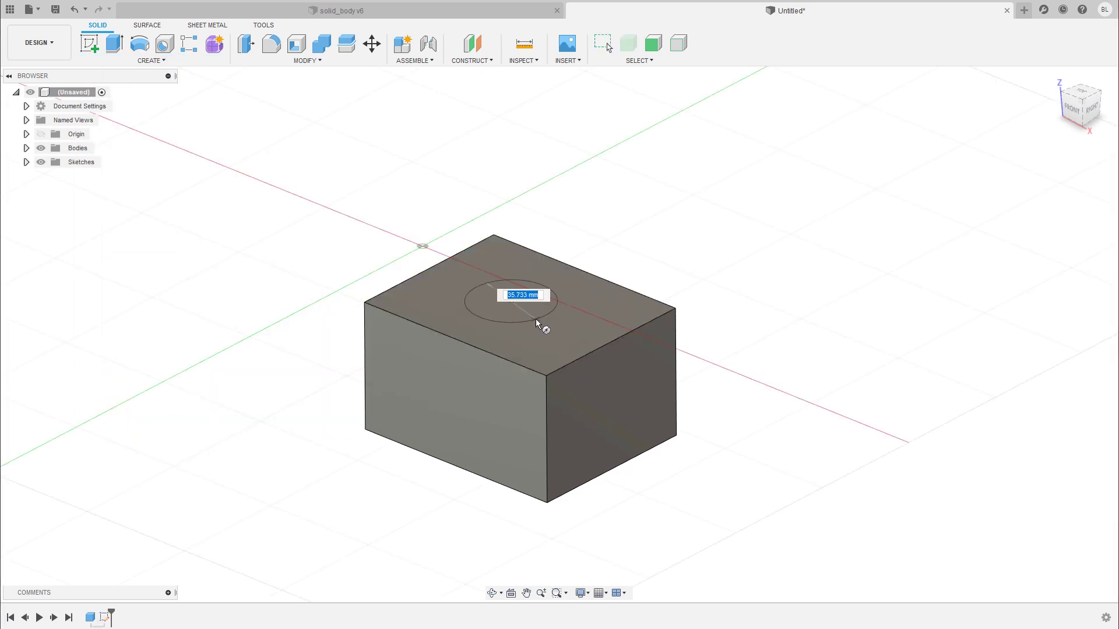
pyautogui.click(535, 323)
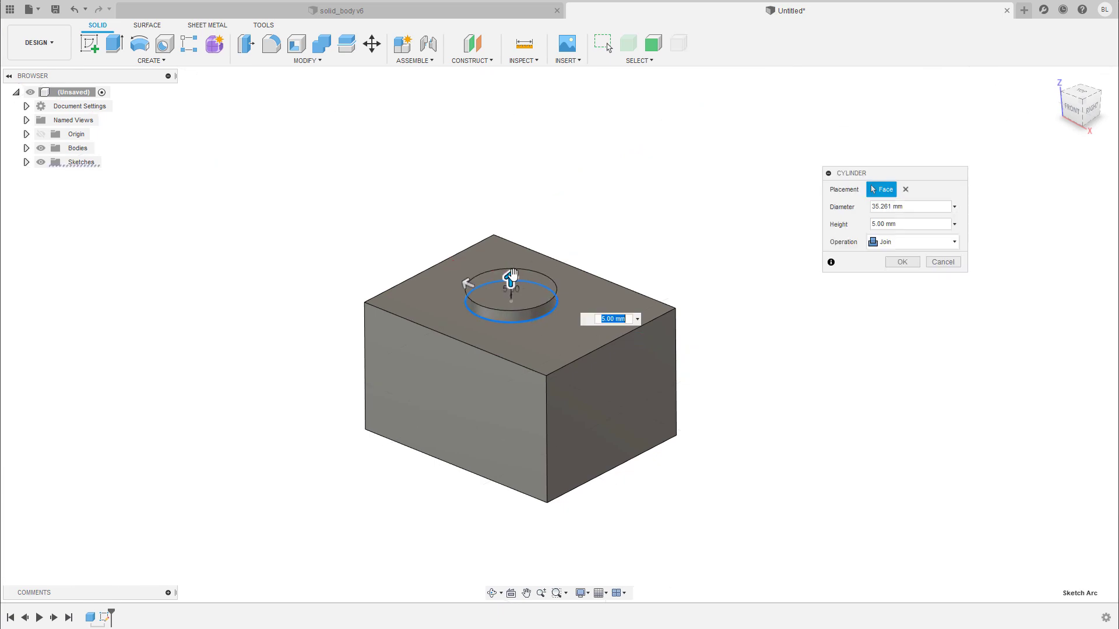
pyautogui.moveTo(511, 274); pyautogui.dragTo(509, 177)
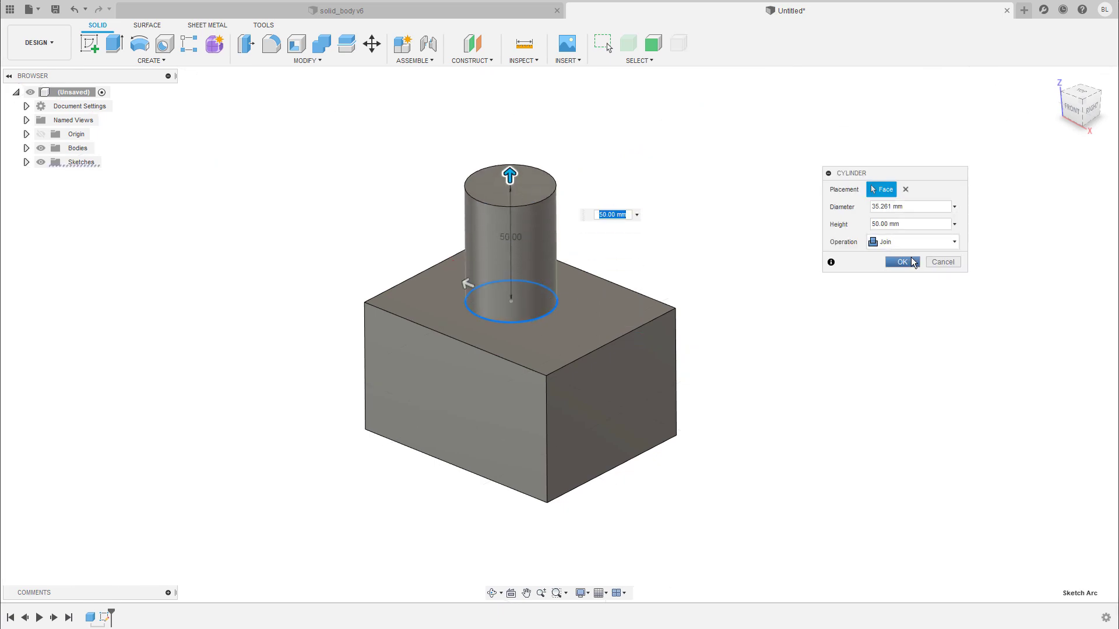
pyautogui.click(902, 262)
# Create a section analysis on the XZ plane at a Y distance of -10 mm through the box and cylinder.
pyautogui.keyDown('shift'); pyautogui.moveTo(857, 268); pyautogui.dragTo(790, 240, button='middle'); pyautogui.keyUp('shift')
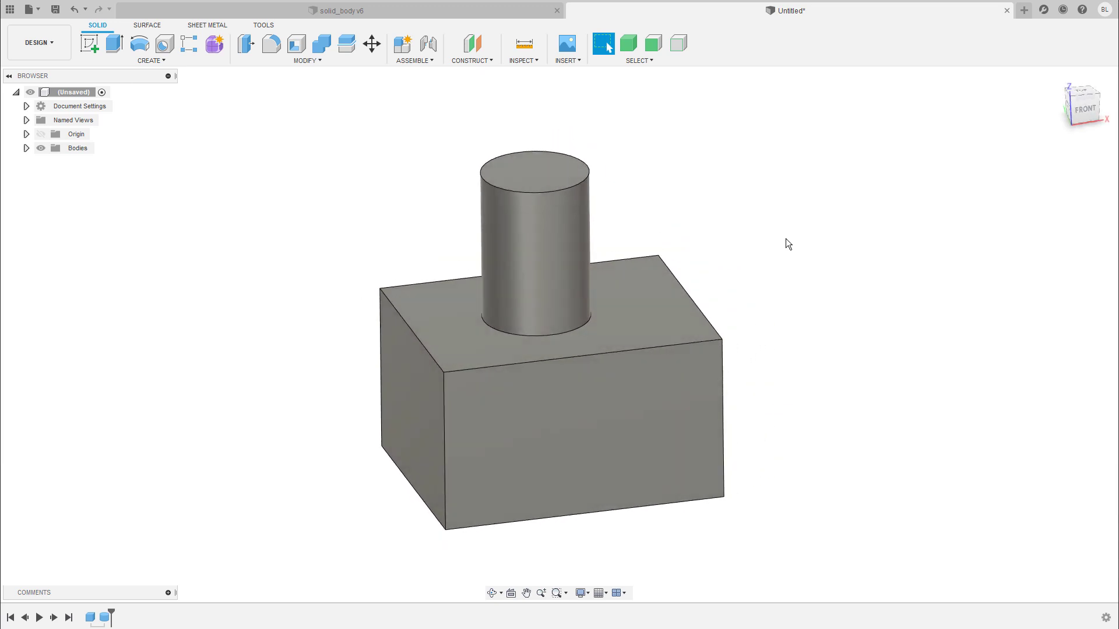
pyautogui.click(533, 60)
pyautogui.click(541, 187)
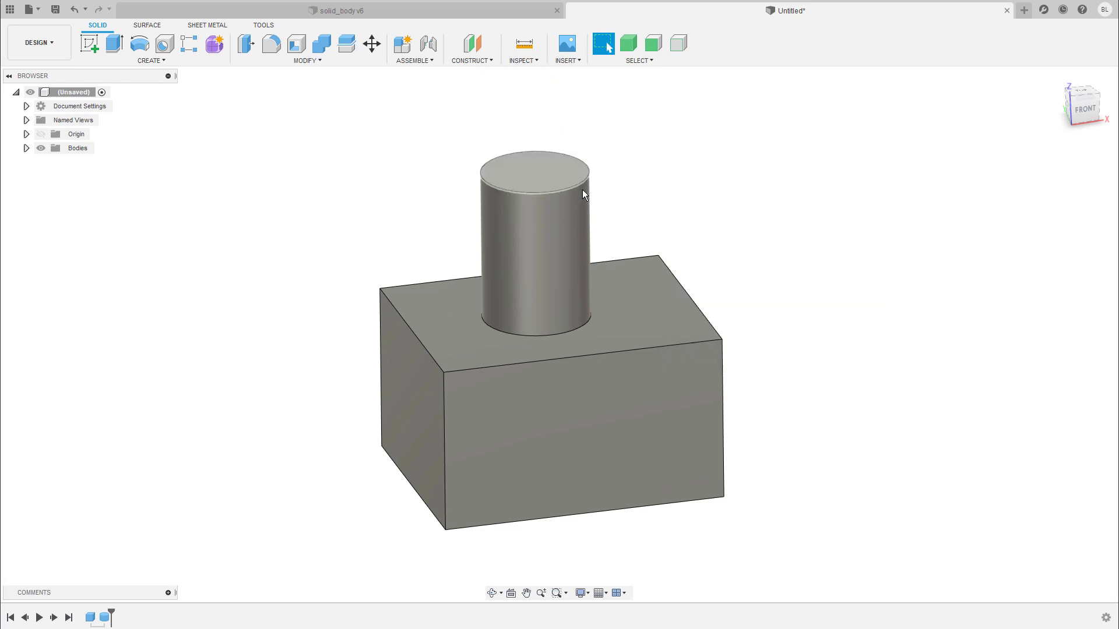
pyautogui.click(466, 365)
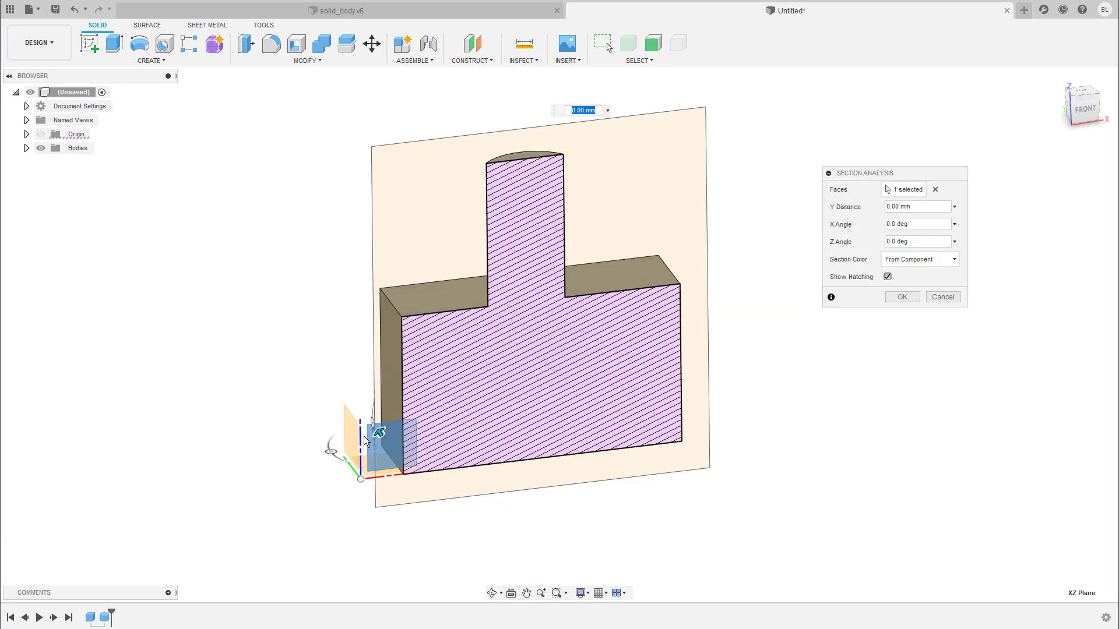
pyautogui.moveTo(379, 436); pyautogui.dragTo(390, 442)
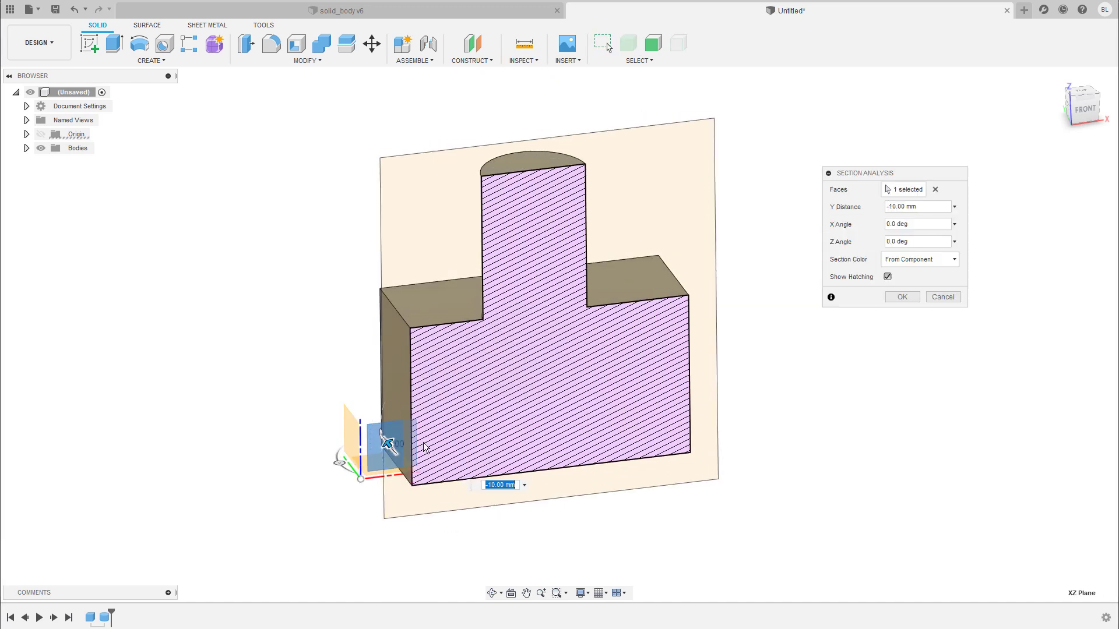
pyautogui.click(904, 298)
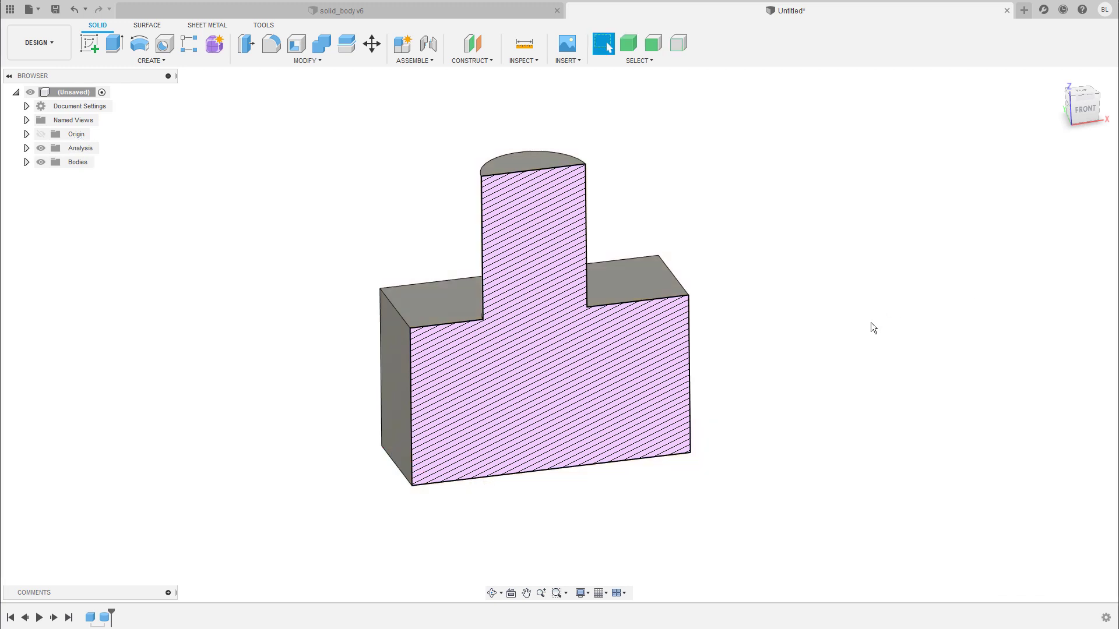
# Shell the whole solid body toward the inside with a uniform wall, without removing any face.
pyautogui.click(296, 44)
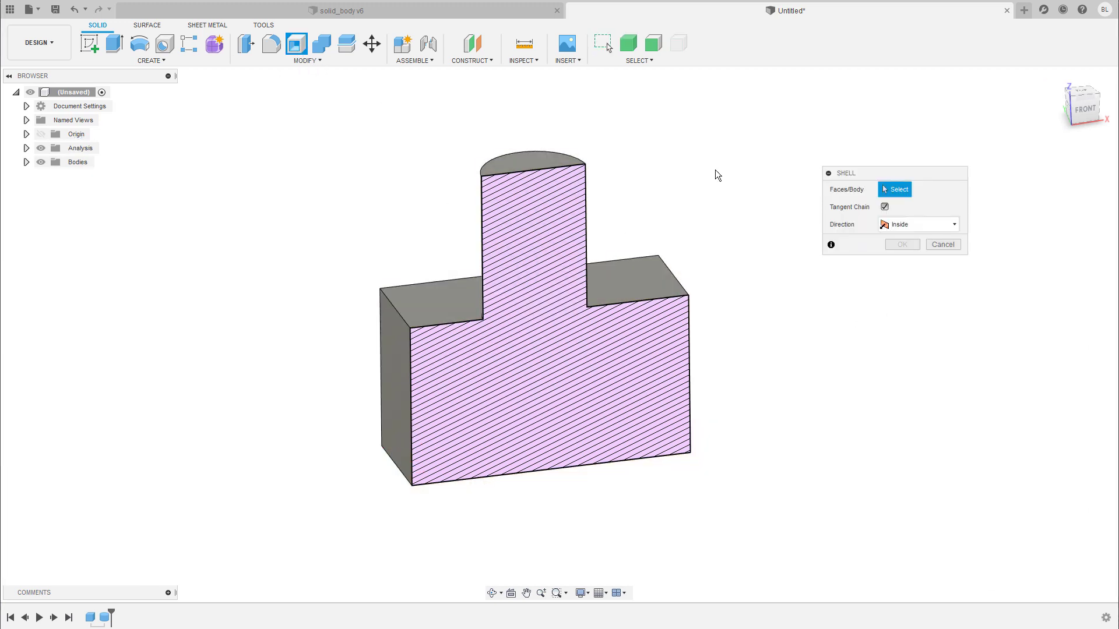
pyautogui.click(26, 162)
pyautogui.click(86, 176)
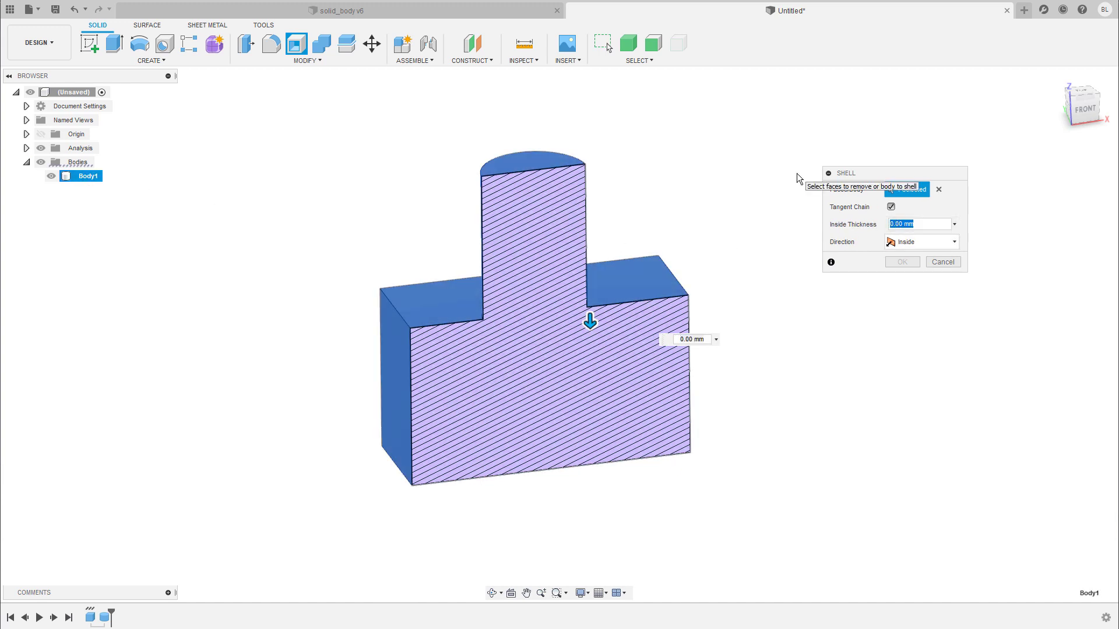
pyautogui.write('2')
pyautogui.press('Return')
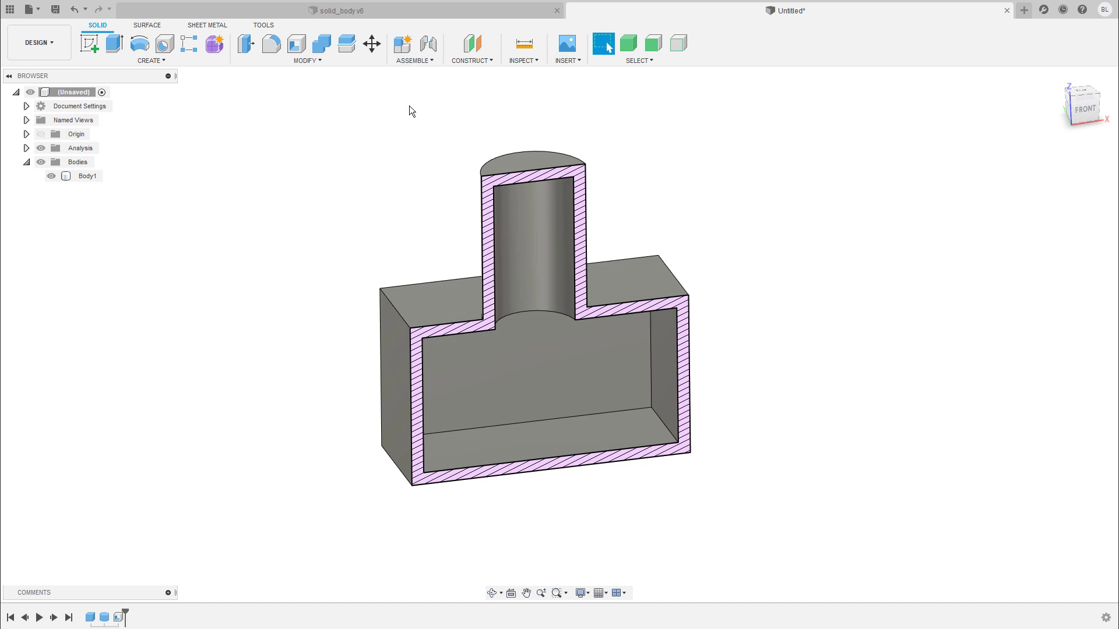
# Hide the section analysis so the complete outer body is displayed.
pyautogui.click(26, 148)
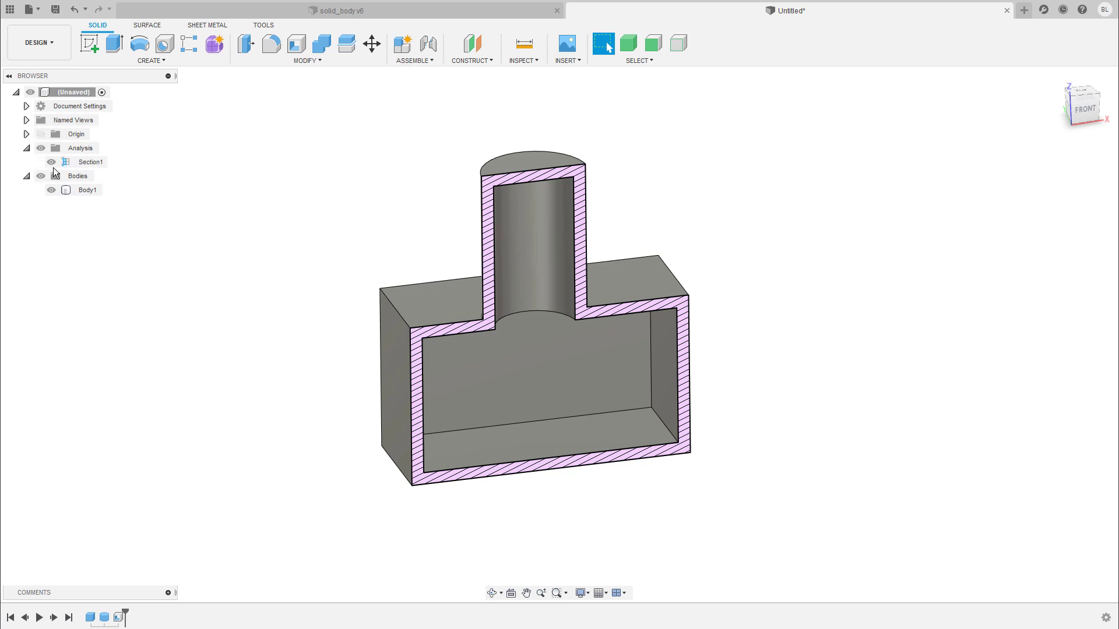
pyautogui.click(51, 162)
pyautogui.moveTo(786, 299)
pyautogui.keyDown('shift'); pyautogui.mouseDown(button='middle')
pyautogui.moveTo(798, 295)
pyautogui.moveTo(800, 308)
pyautogui.mouseUp(button='middle'); pyautogui.keyUp('shift')
# Start a sketch on the box's front face and project the face's outline into it.
pyautogui.click(643, 375)
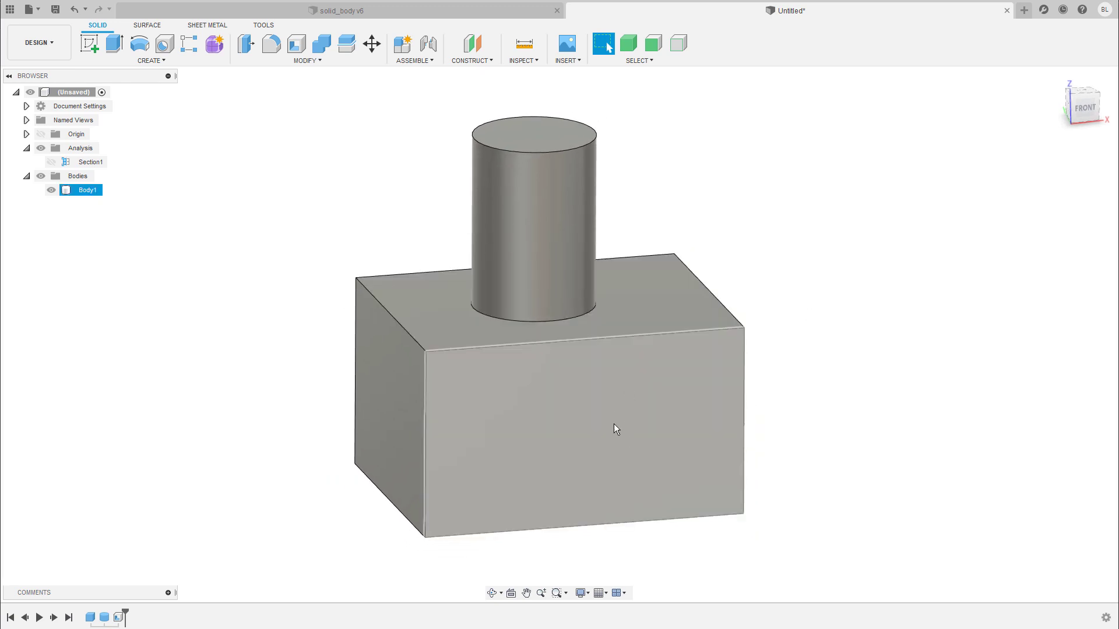
pyautogui.click(612, 424)
pyautogui.rightClick(586, 423)
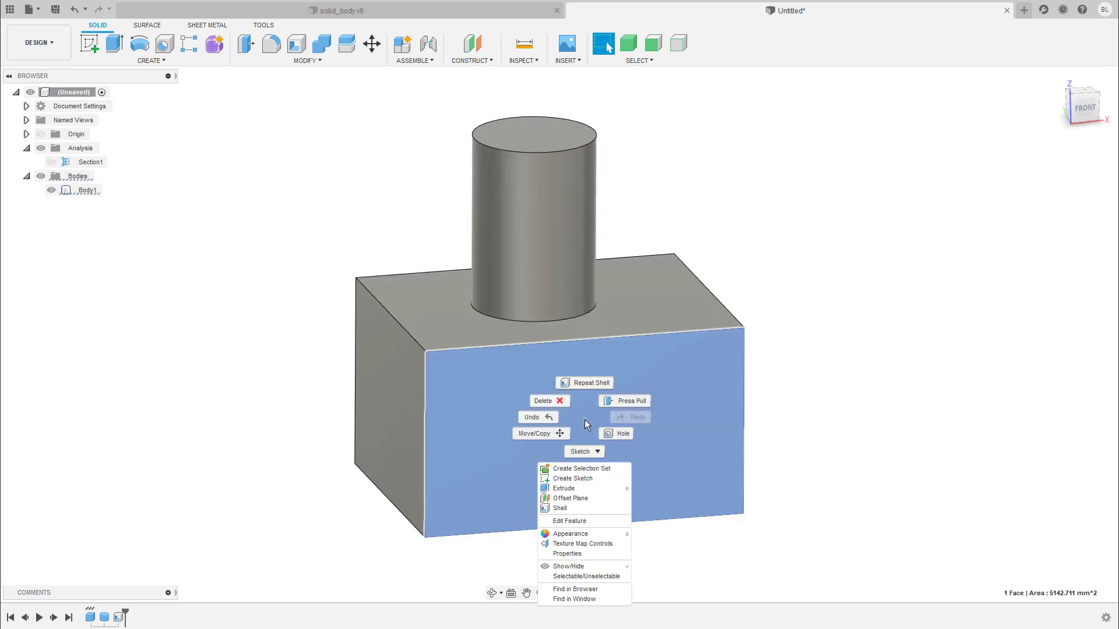
pyautogui.click(587, 479)
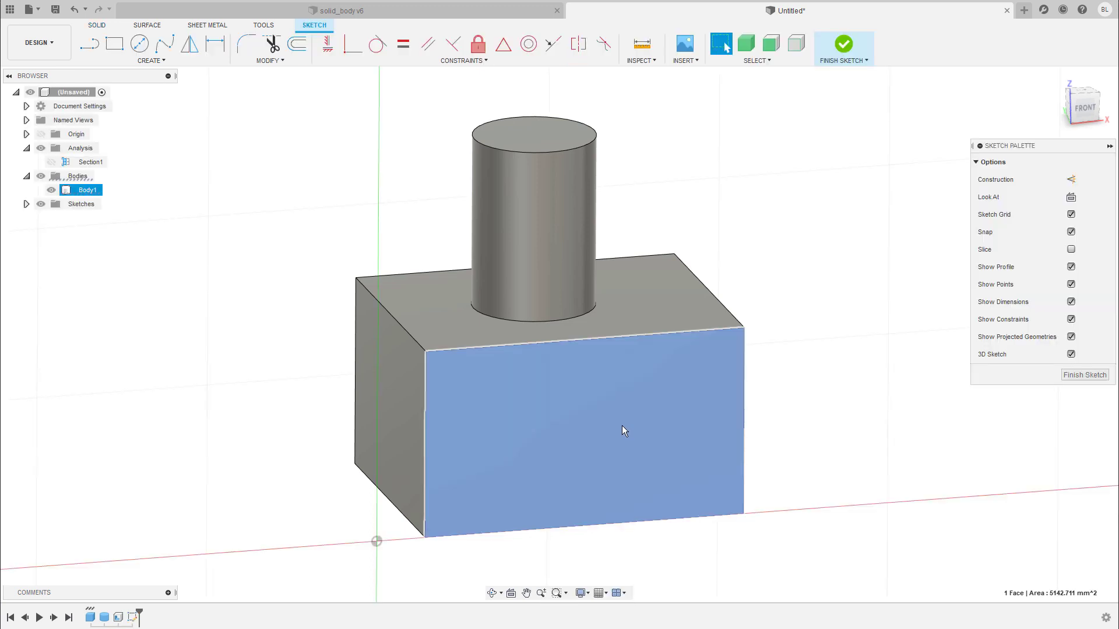
pyautogui.press('p')
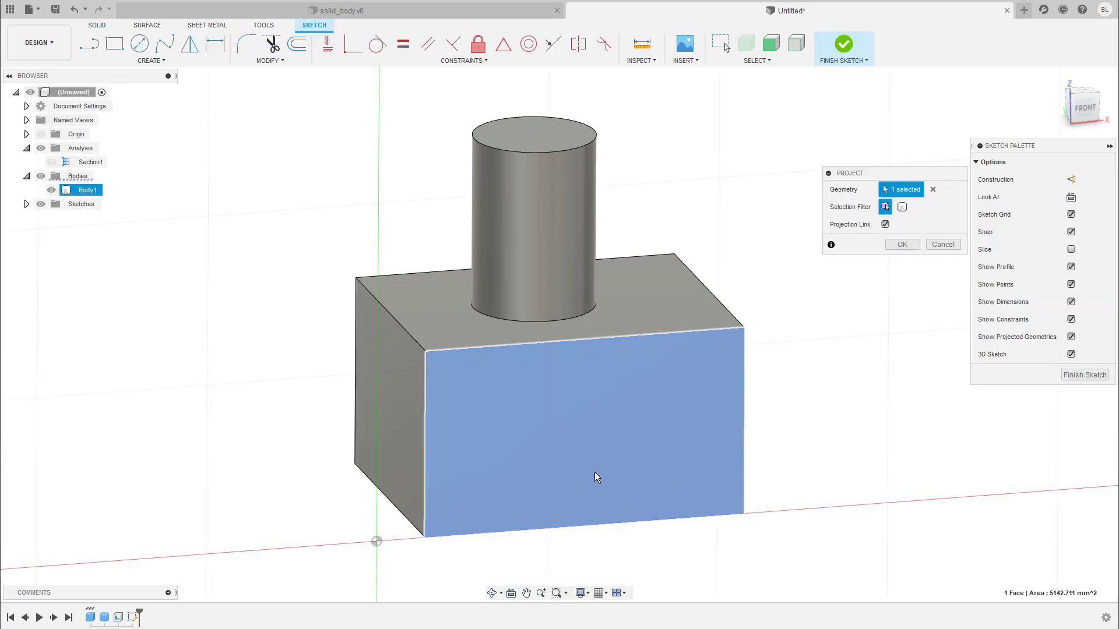
pyautogui.press('Return')
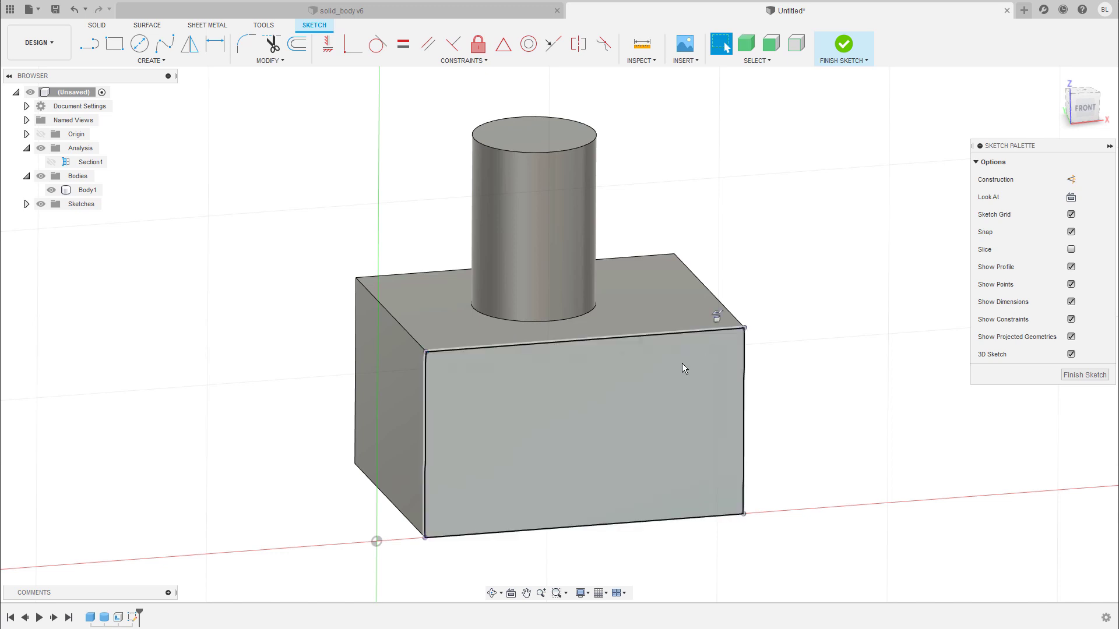
# Offset the projected rectangle inward by 4 mm.
pyautogui.press('o')
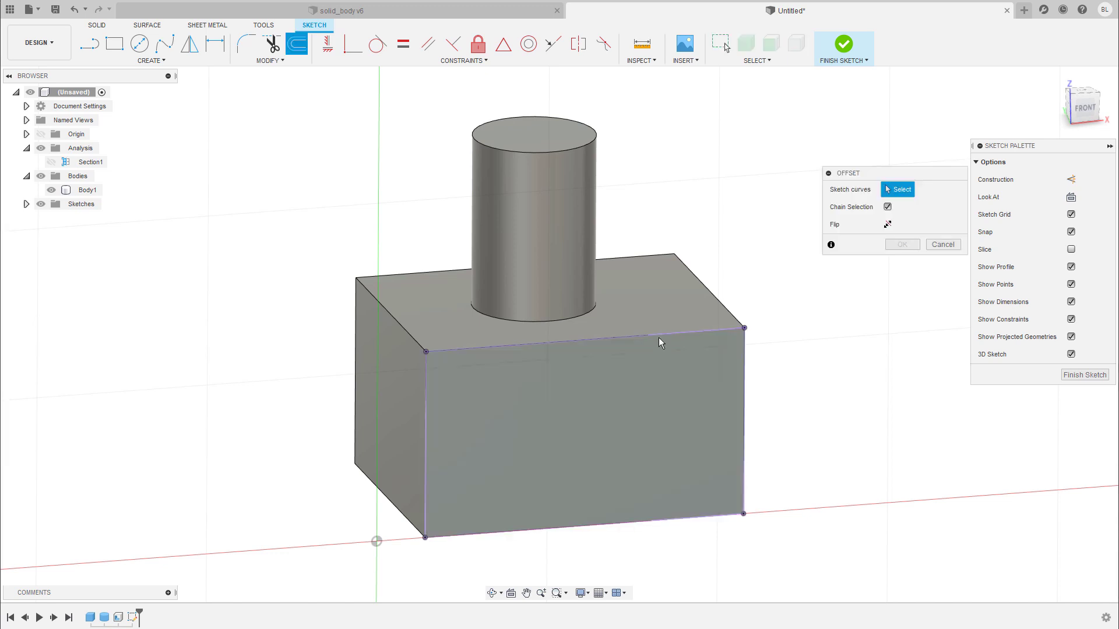
pyautogui.click(659, 333)
pyautogui.write('-4')
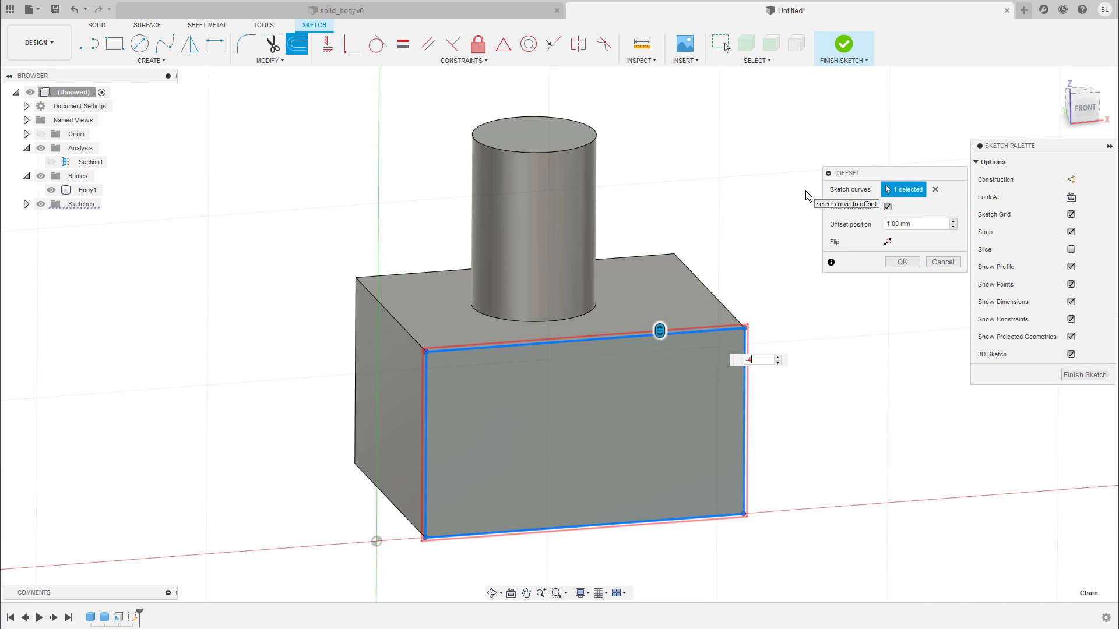
pyautogui.press('Return')
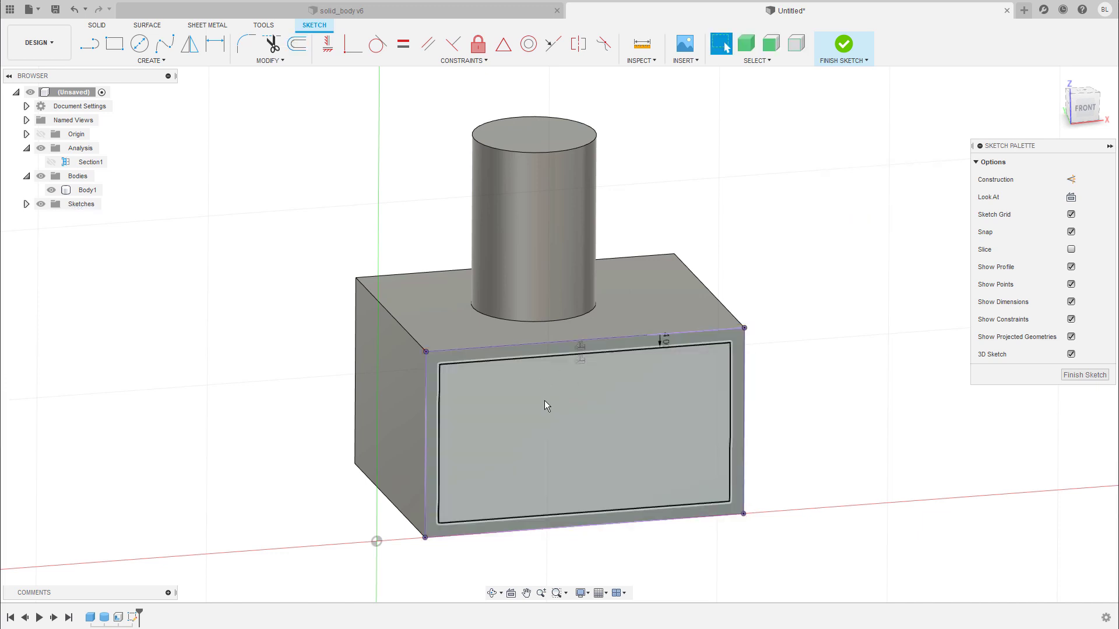
# Extrude the inner rectangle 15 mm into the box as a cut to open its front wall.
pyautogui.press('e')
pyautogui.click(581, 429)
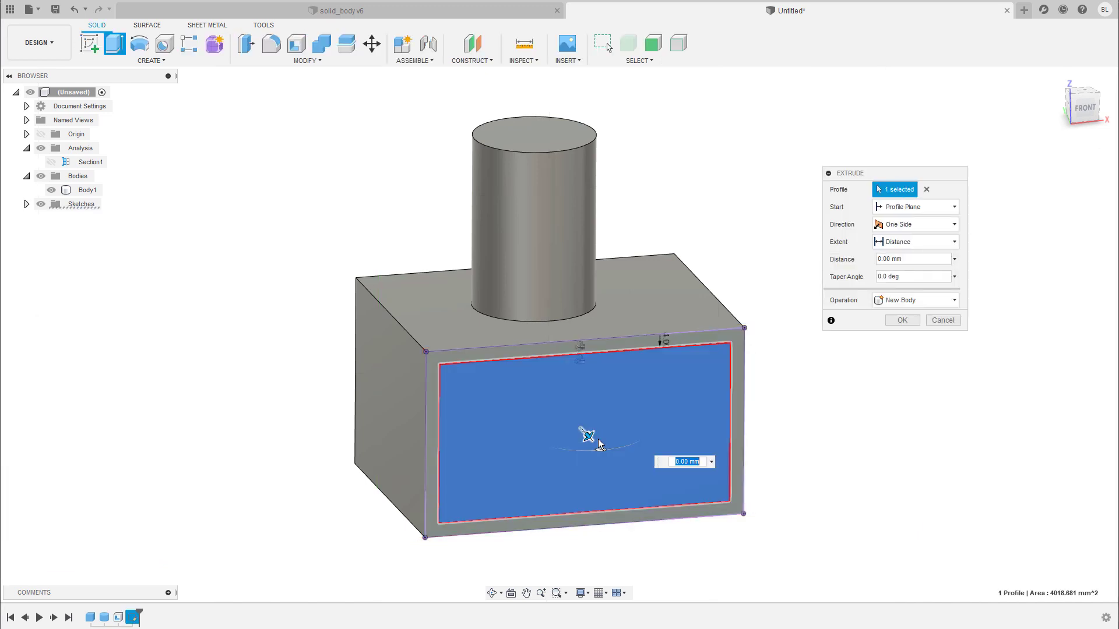
pyautogui.write('-15')
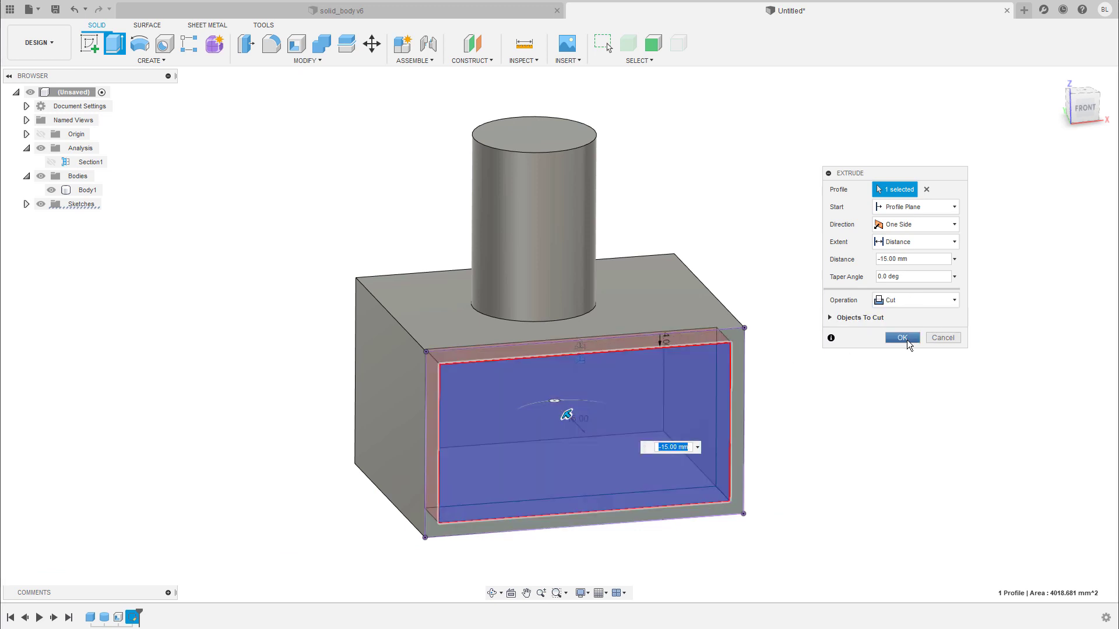
pyautogui.click(904, 341)
pyautogui.moveTo(817, 296)
pyautogui.keyDown('shift'); pyautogui.mouseDown(button='middle')
pyautogui.moveTo(806, 307)
pyautogui.moveTo(817, 301)
pyautogui.mouseUp(button='middle'); pyautogui.keyUp('shift')
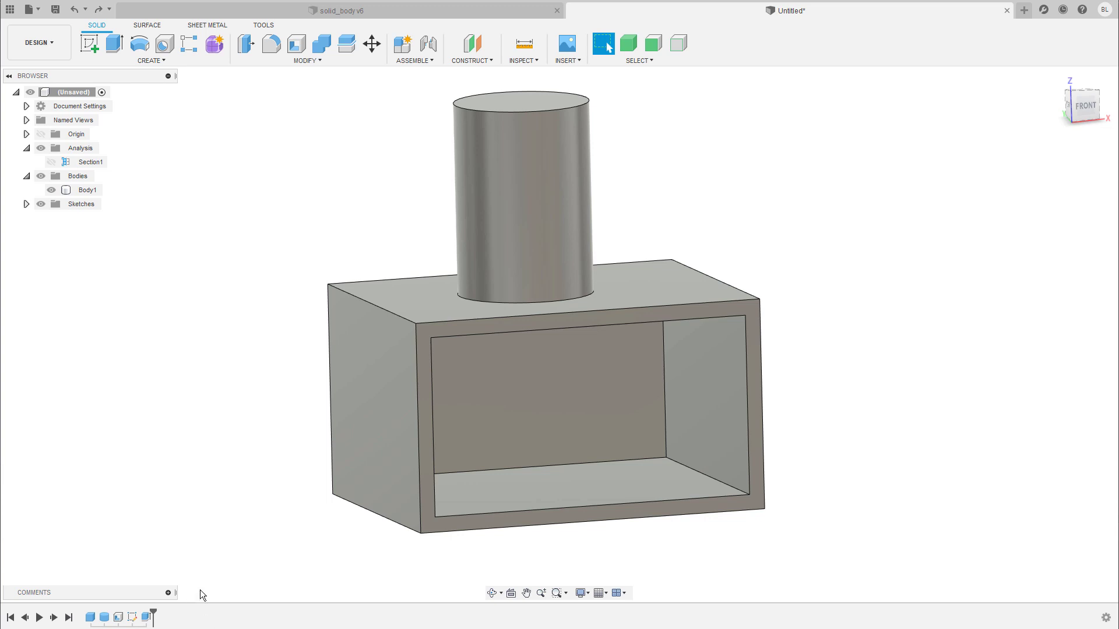
# Roll the history back to the box and set its height to 35 mm, restoring all features up to the front cut.
pyautogui.moveTo(154, 613); pyautogui.dragTo(90, 623)
pyautogui.doubleClick(89, 619)
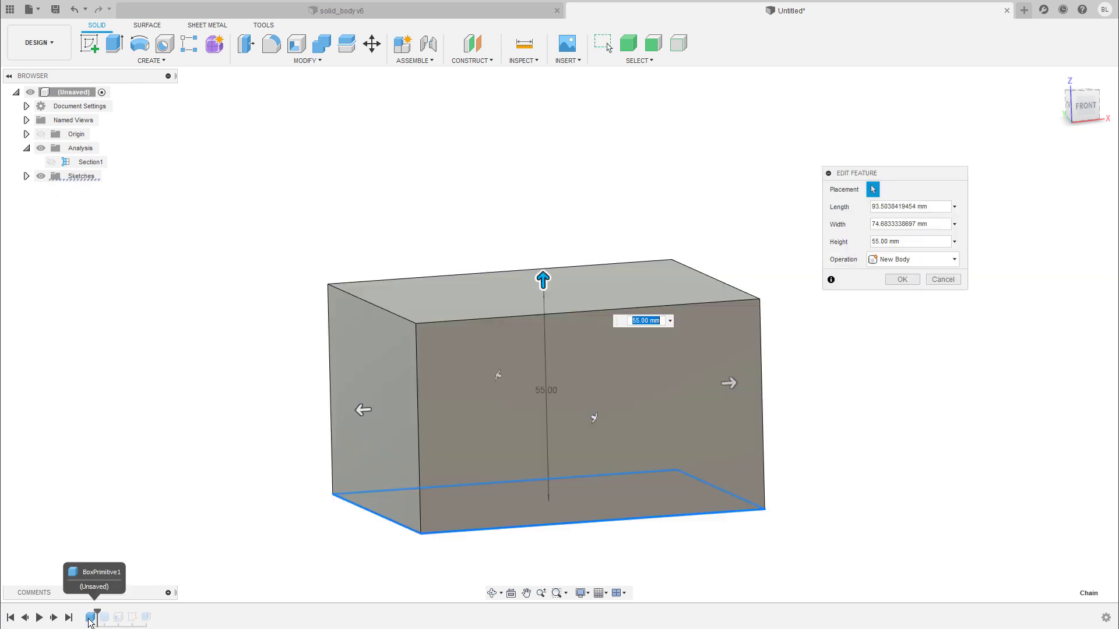
pyautogui.moveTo(552, 284); pyautogui.dragTo(554, 360)
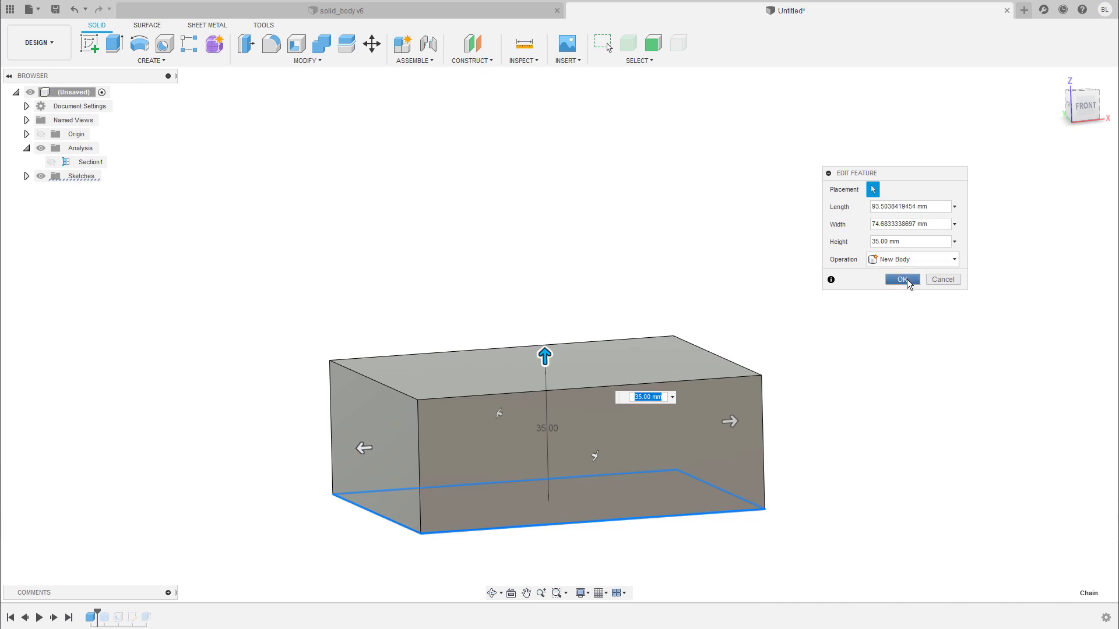
pyautogui.click(902, 279)
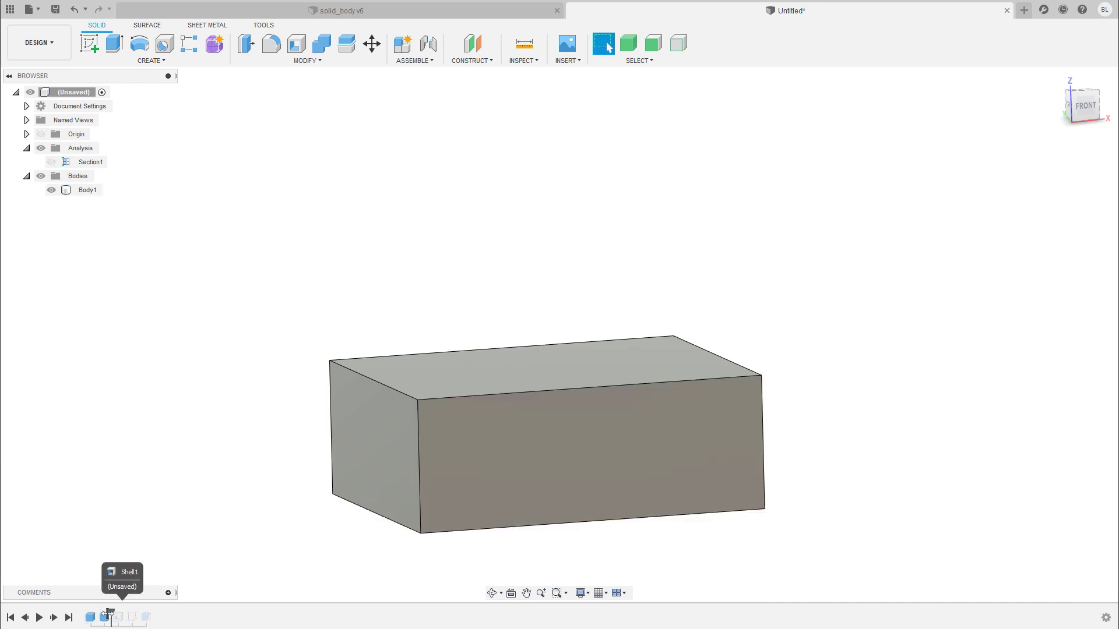
pyautogui.moveTo(97, 612); pyautogui.dragTo(112, 612)
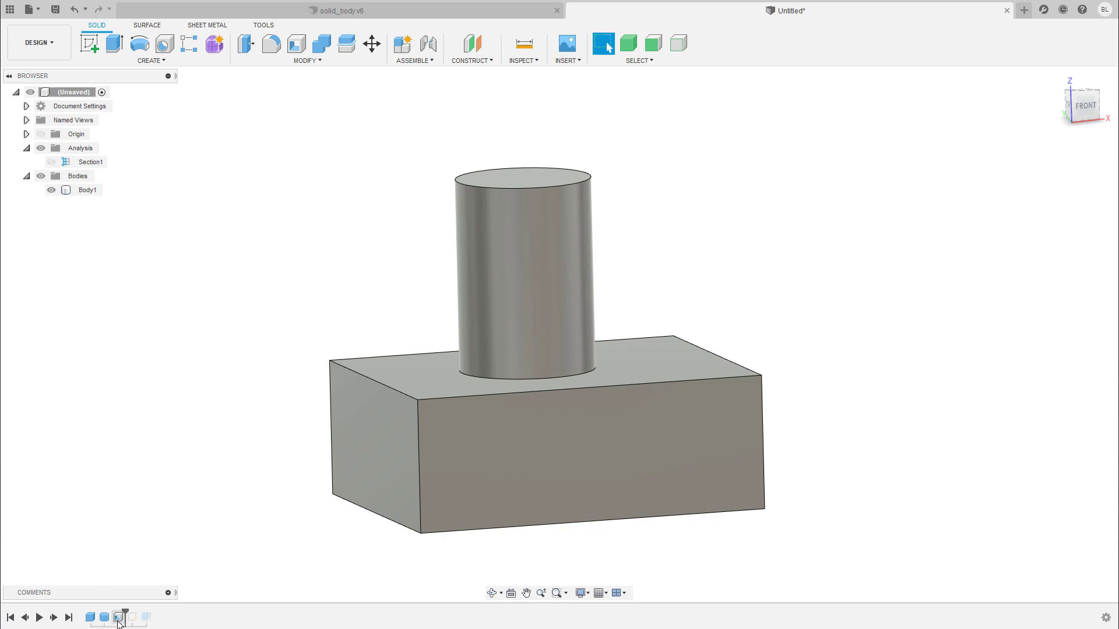
pyautogui.moveTo(123, 618); pyautogui.dragTo(150, 619)
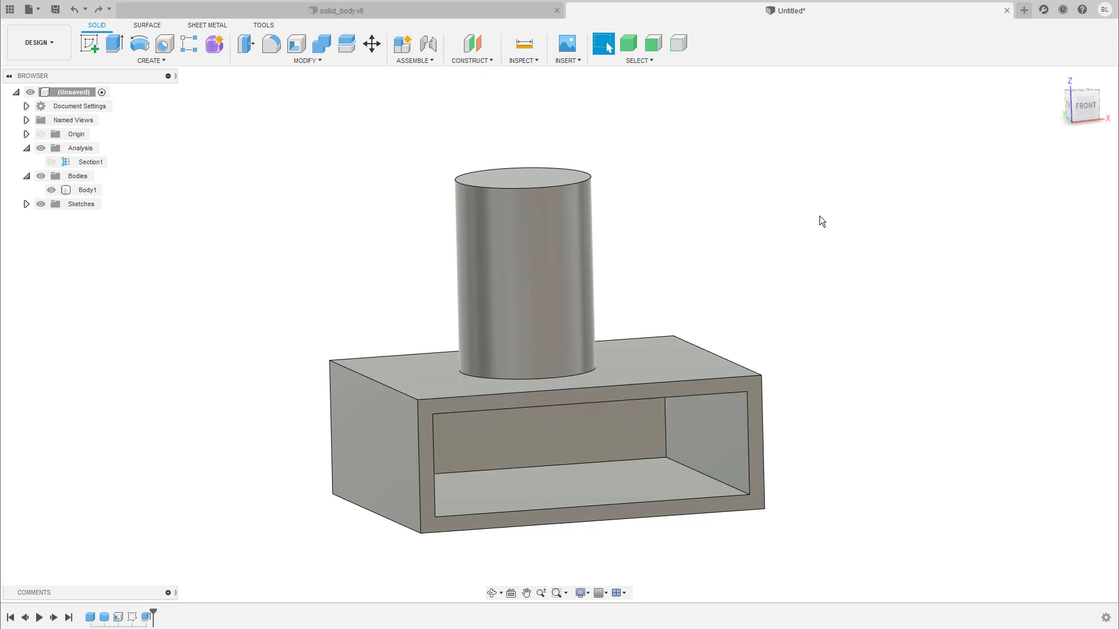
# Fillet the cylinder's top outer edge with a large radius that leaves only a small flat cap.
pyautogui.press('f')
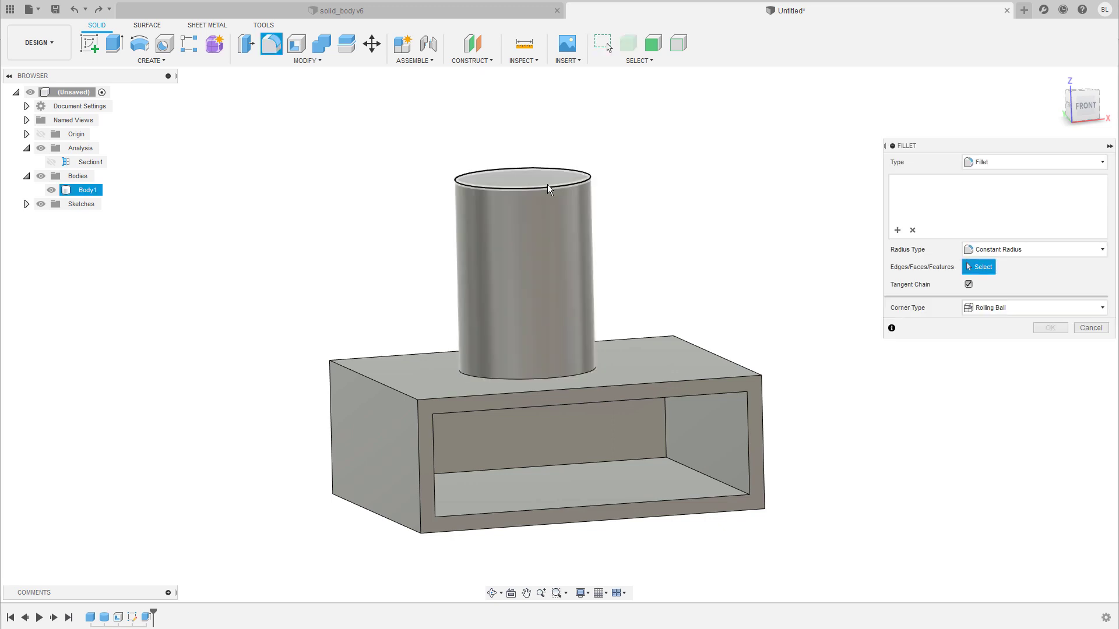
pyautogui.click(551, 188)
pyautogui.moveTo(552, 190); pyautogui.dragTo(548, 195)
pyautogui.click(1055, 329)
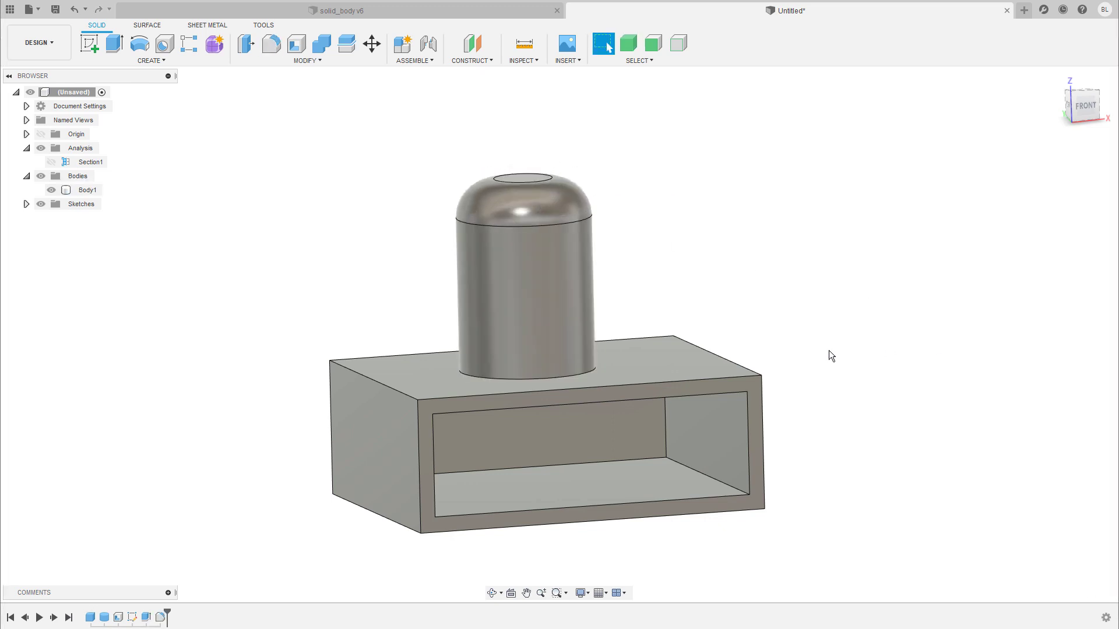
# Fillet the edge where the cylinder meets the box's top face.
pyautogui.click(571, 376)
pyautogui.press('f')
pyautogui.moveTo(574, 374); pyautogui.dragTo(582, 358)
pyautogui.click(1050, 328)
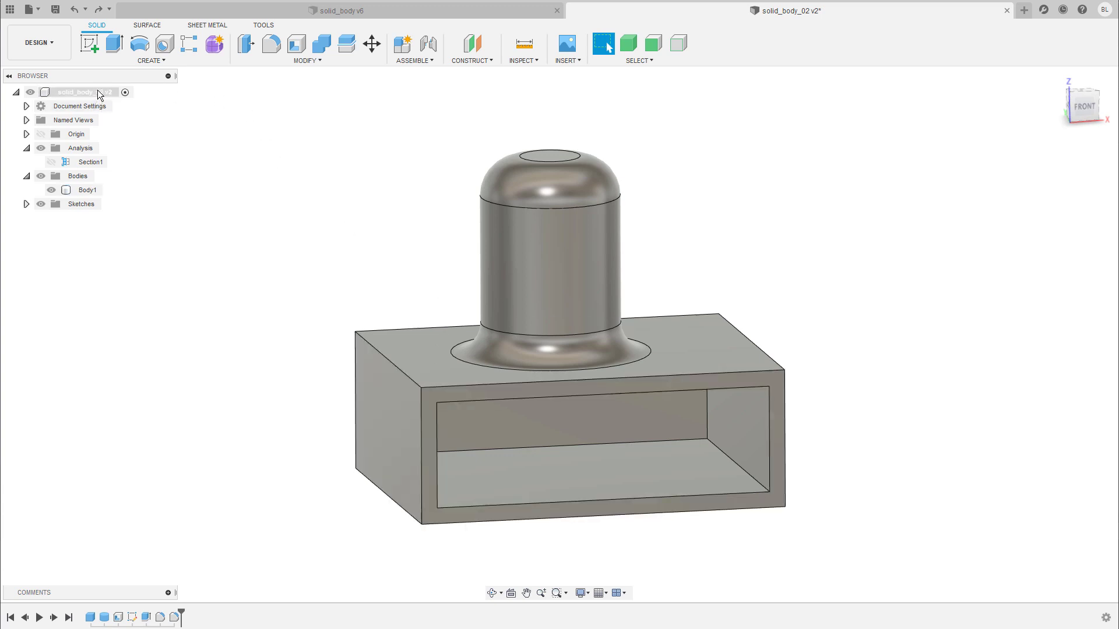
pyautogui.rightClick(96, 89)
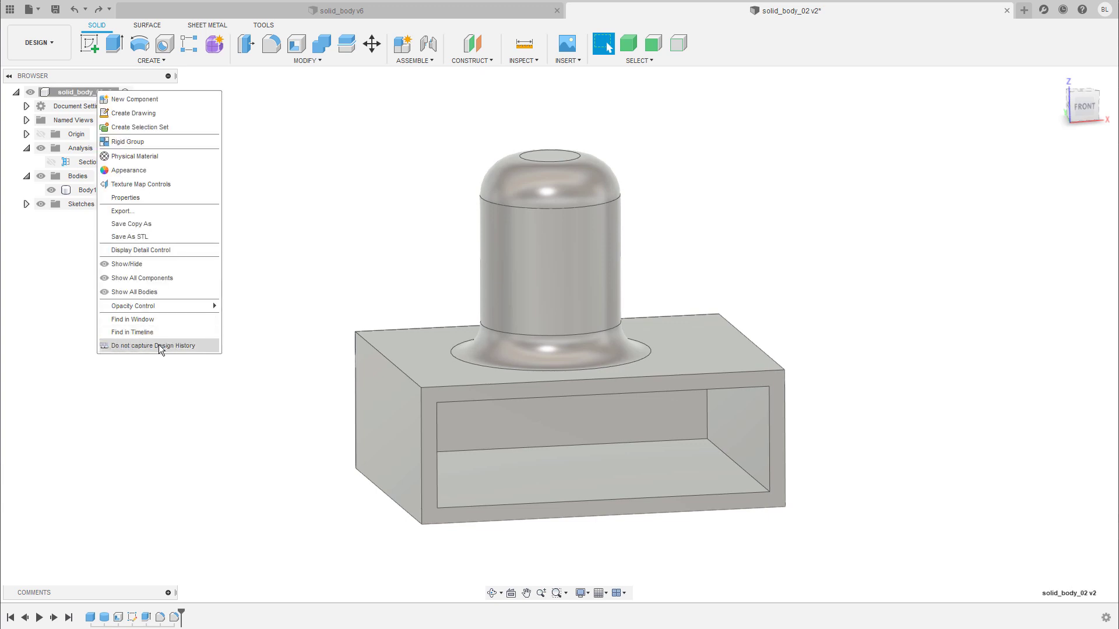
pyautogui.click(165, 394)
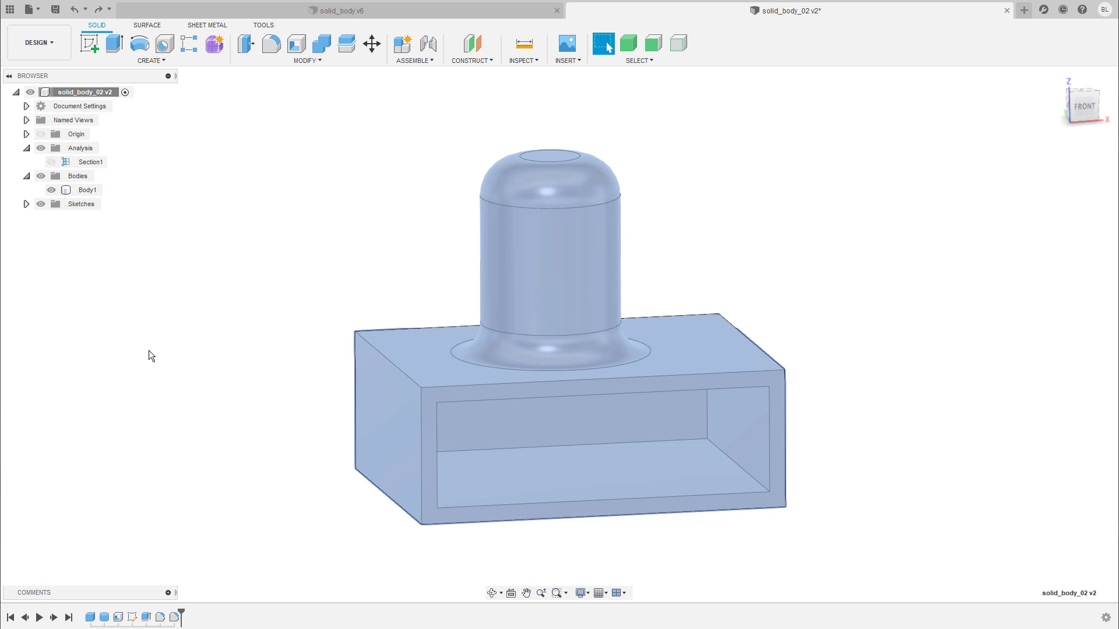
pyautogui.click(291, 516)
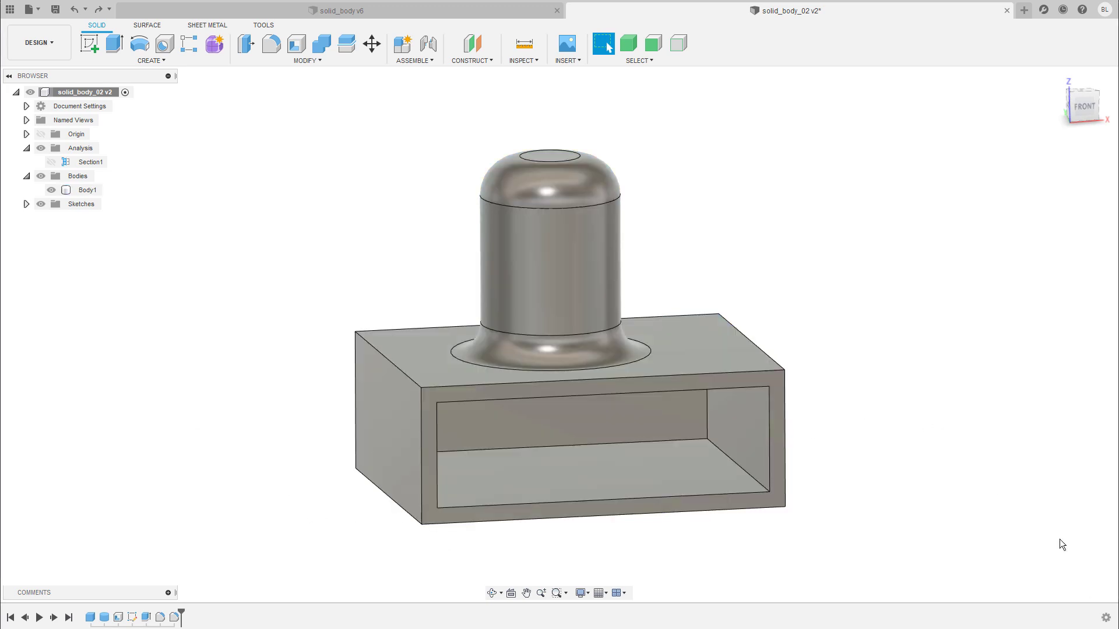
# Turn off design history capture for the whole design and accept removal of the timeline.
pyautogui.click(1107, 618)
pyautogui.click(1075, 568)
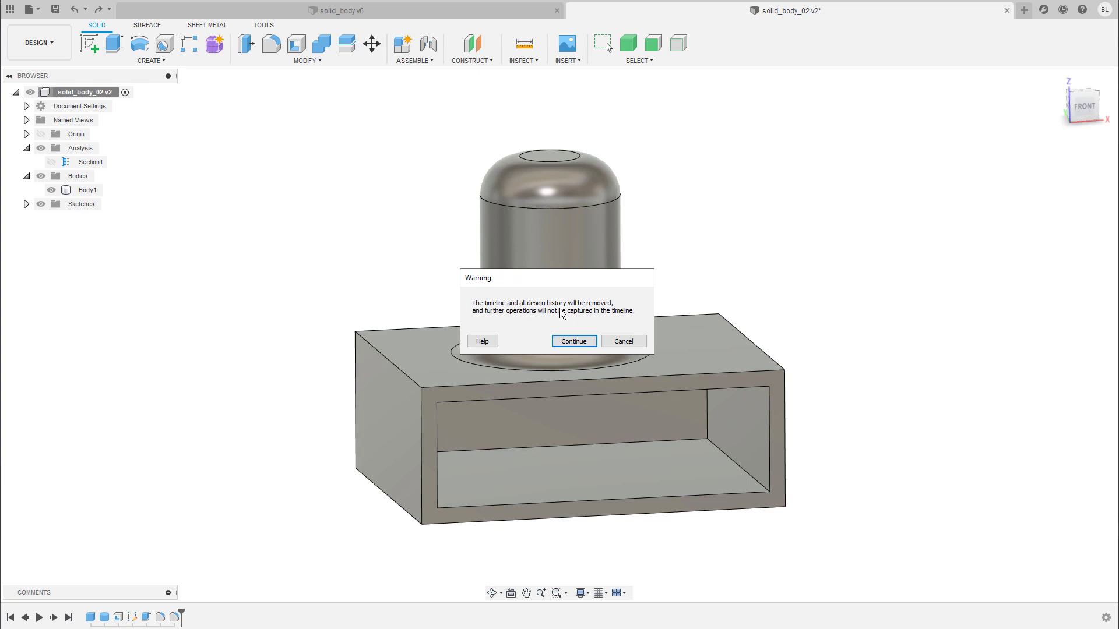
pyautogui.click(574, 342)
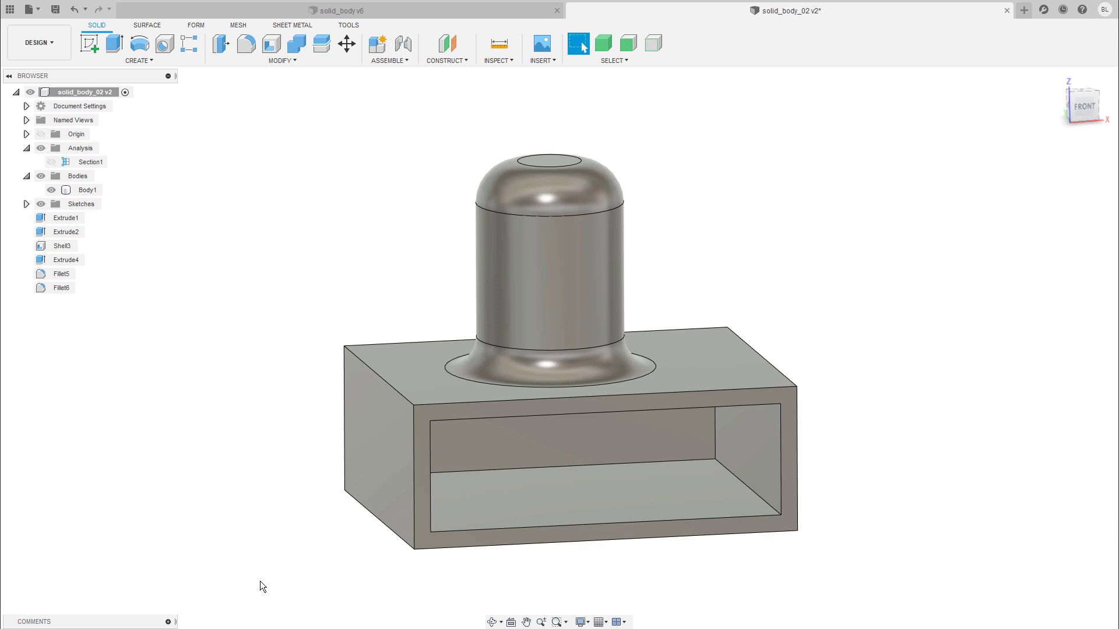
# Move the cavity's left inner side face outward through the box wall with a Z distance of -26 mm.
pyautogui.keyDown('shift'); pyautogui.moveTo(281, 565); pyautogui.dragTo(326, 548, button='middle'); pyautogui.keyUp('shift')
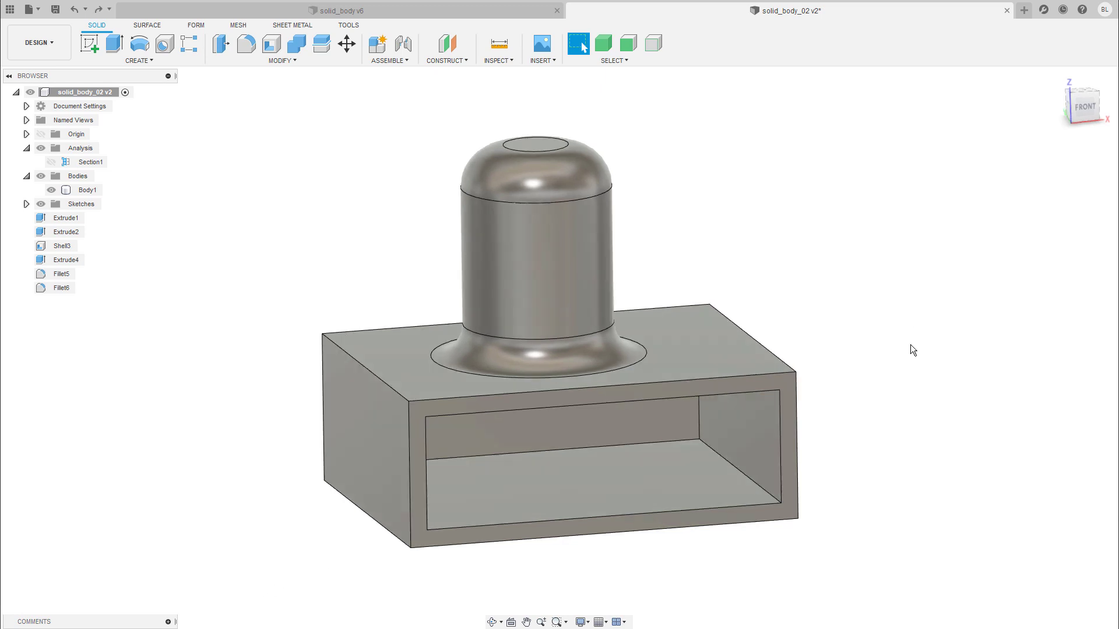
pyautogui.keyDown('shift'); pyautogui.moveTo(889, 305); pyautogui.dragTo(457, 428, button='middle'); pyautogui.keyUp('shift')
pyautogui.click(385, 421)
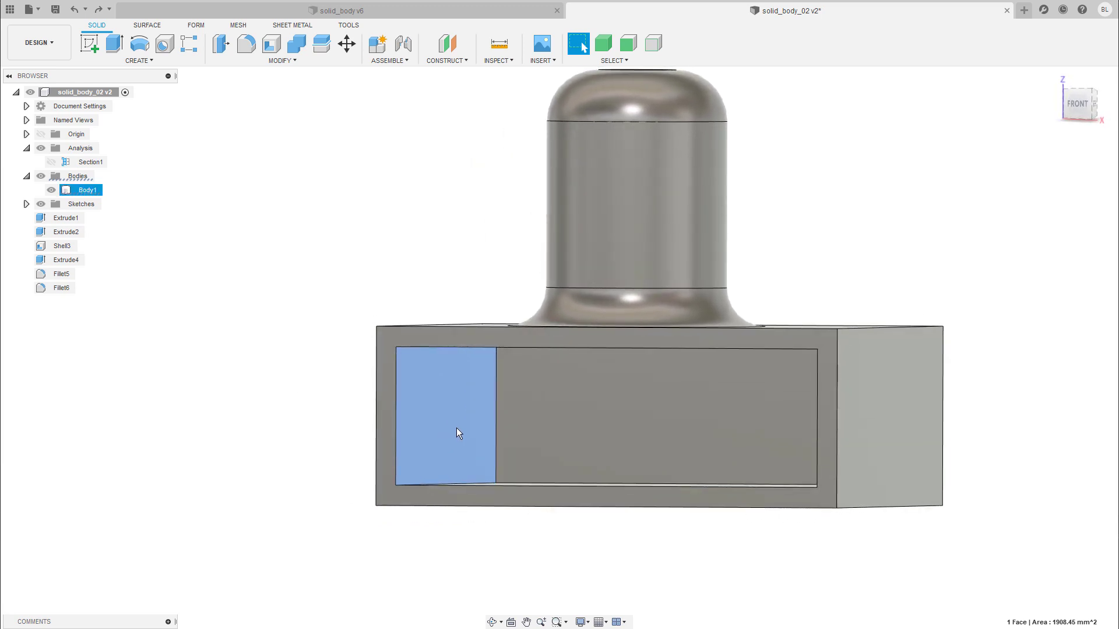
pyautogui.press('m')
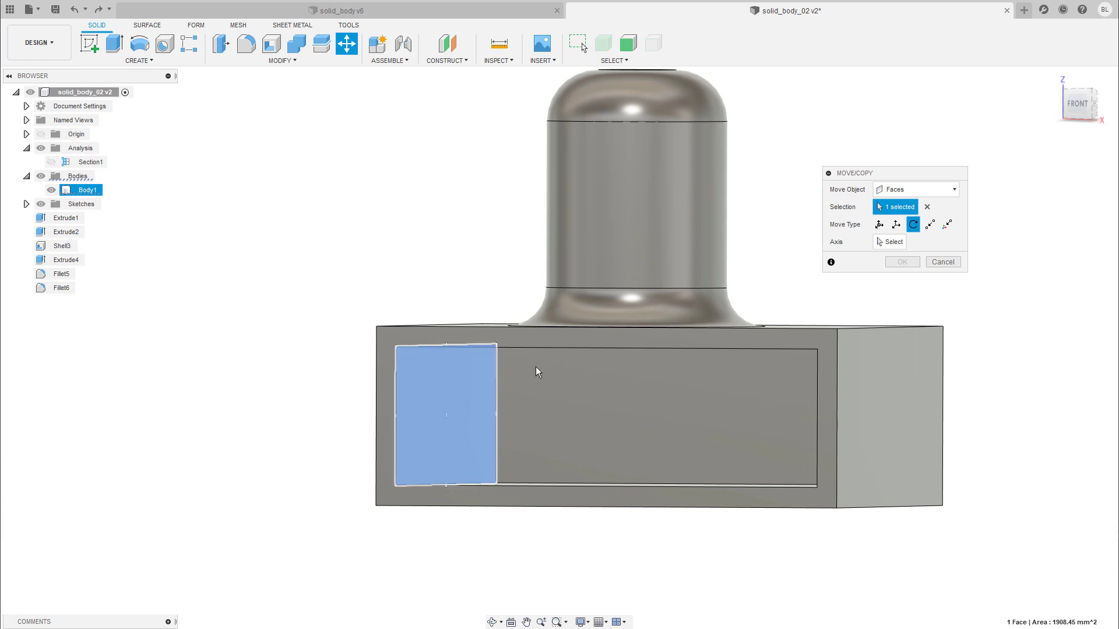
pyautogui.click(880, 225)
pyautogui.keyDown('shift'); pyautogui.moveTo(525, 402); pyautogui.dragTo(460, 389, button='middle'); pyautogui.keyUp('shift')
pyautogui.moveTo(457, 390); pyautogui.dragTo(312, 387)
pyautogui.keyDown('shift'); pyautogui.moveTo(311, 387); pyautogui.dragTo(389, 311, button='middle'); pyautogui.keyUp('shift')
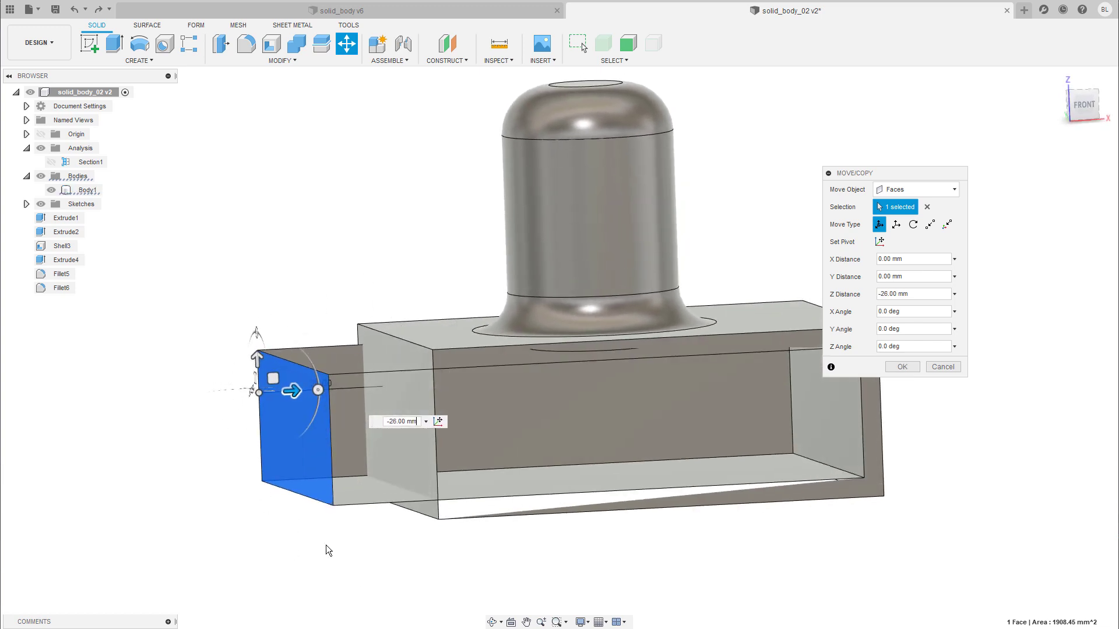
pyautogui.keyDown('shift'); pyautogui.moveTo(364, 557); pyautogui.dragTo(360, 554, button='middle'); pyautogui.keyUp('shift')
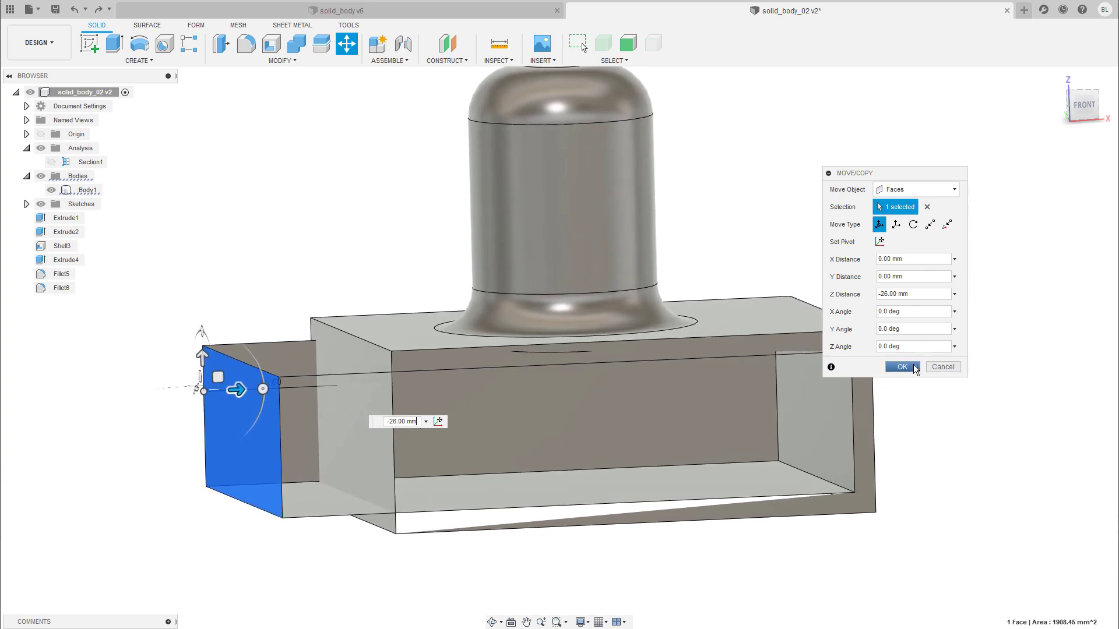
pyautogui.click(902, 367)
# Confirm the face move and offset the cavity's inner floor face upward by 30 mm, past the cavity's ceiling.
pyautogui.click(513, 480)
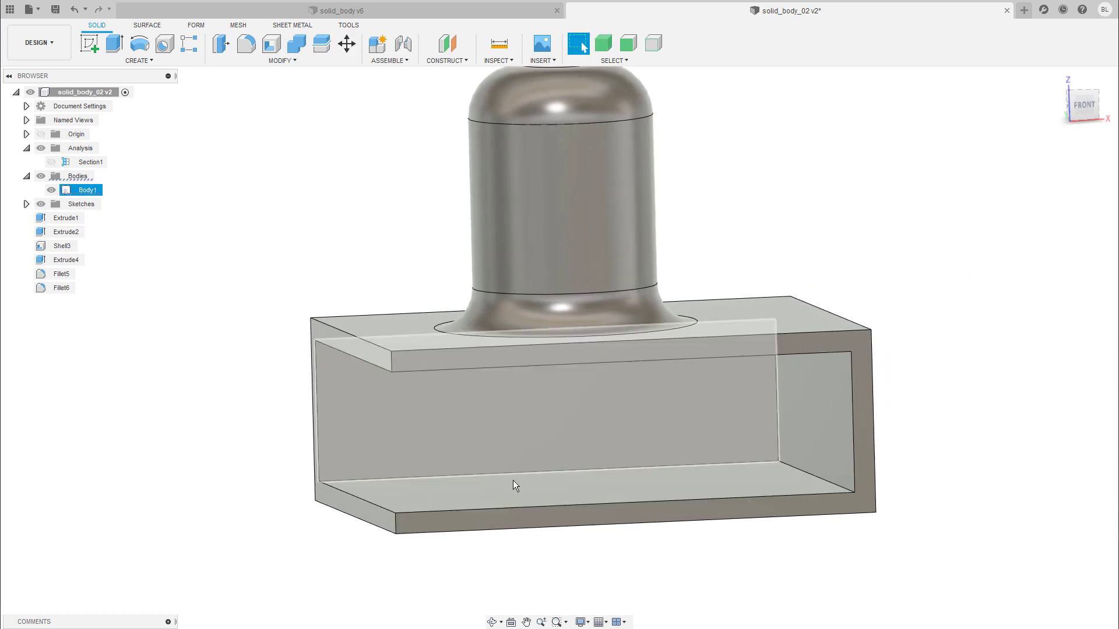
pyautogui.keyDown('shift'); pyautogui.moveTo(513, 480); pyautogui.dragTo(348, 380, button='middle'); pyautogui.keyUp('shift')
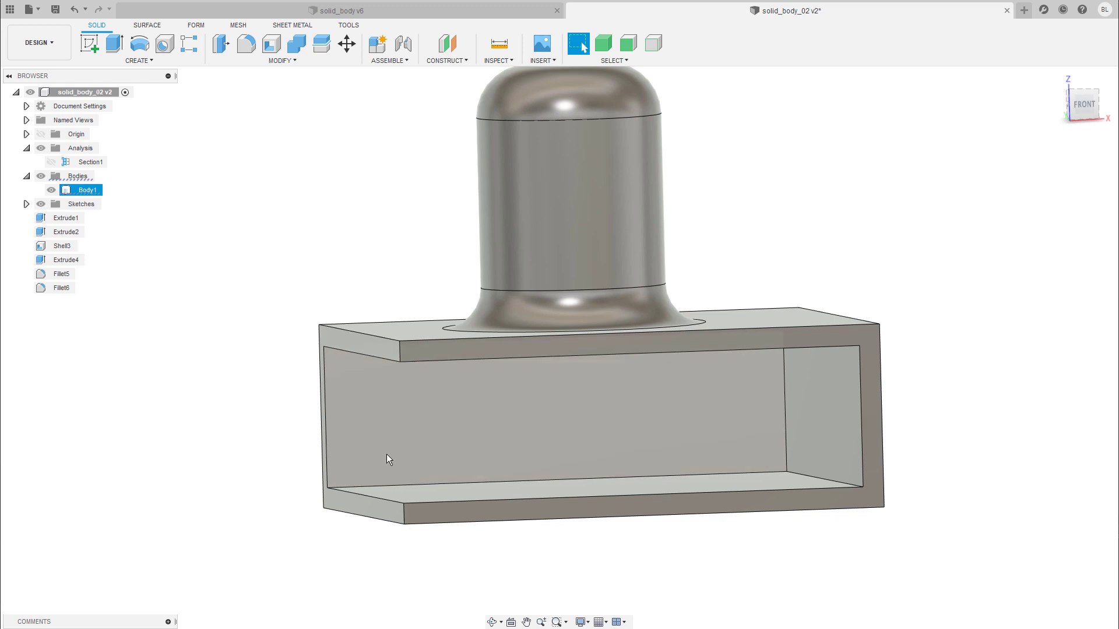
pyautogui.keyDown('shift'); pyautogui.moveTo(386, 459); pyautogui.dragTo(590, 478, button='middle'); pyautogui.keyUp('shift')
pyautogui.click(580, 475)
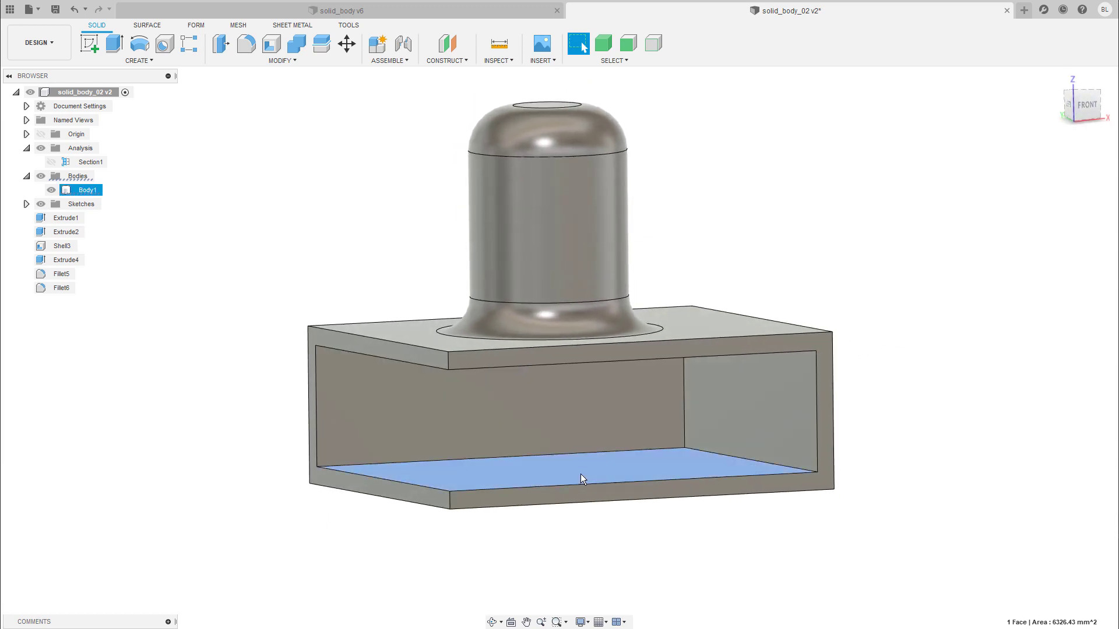
pyautogui.press('q')
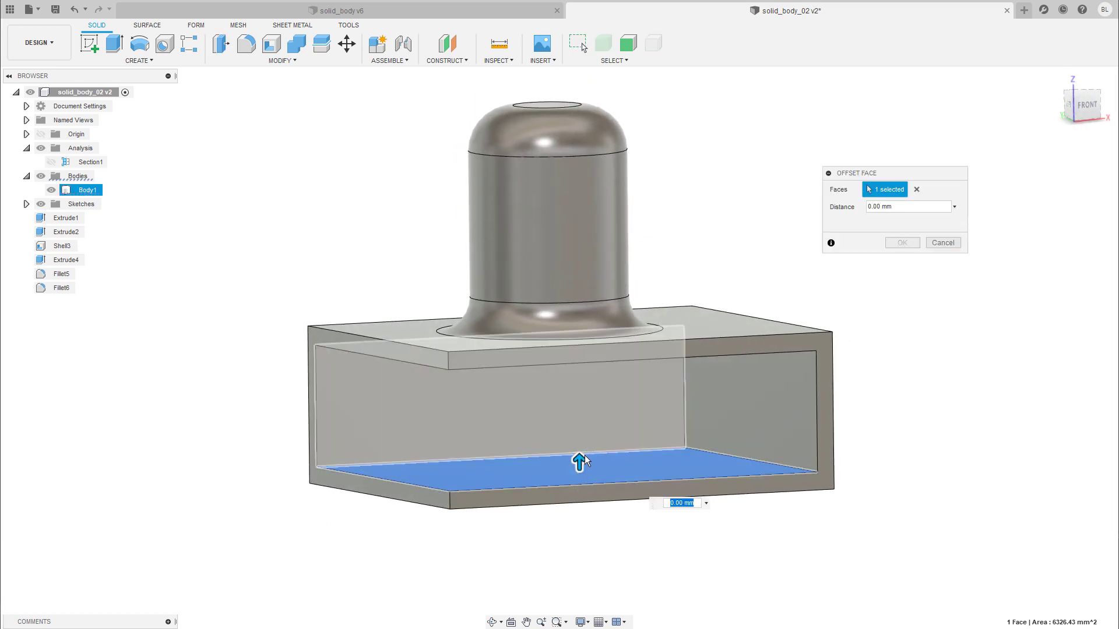
pyautogui.moveTo(577, 457); pyautogui.dragTo(577, 326)
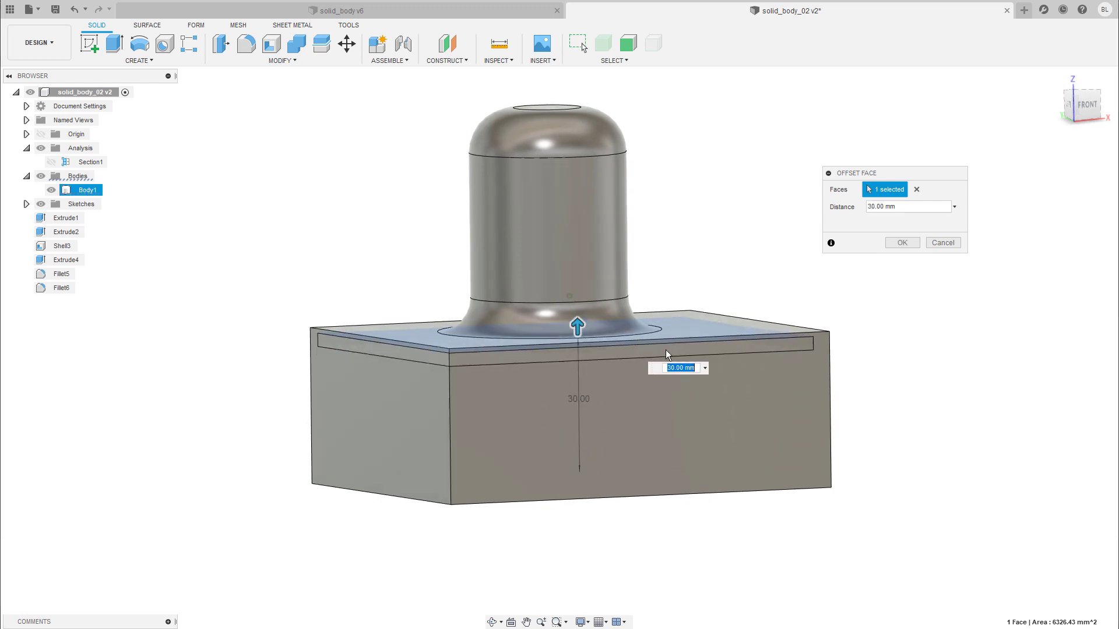
pyautogui.scroll(2, 769, 350)
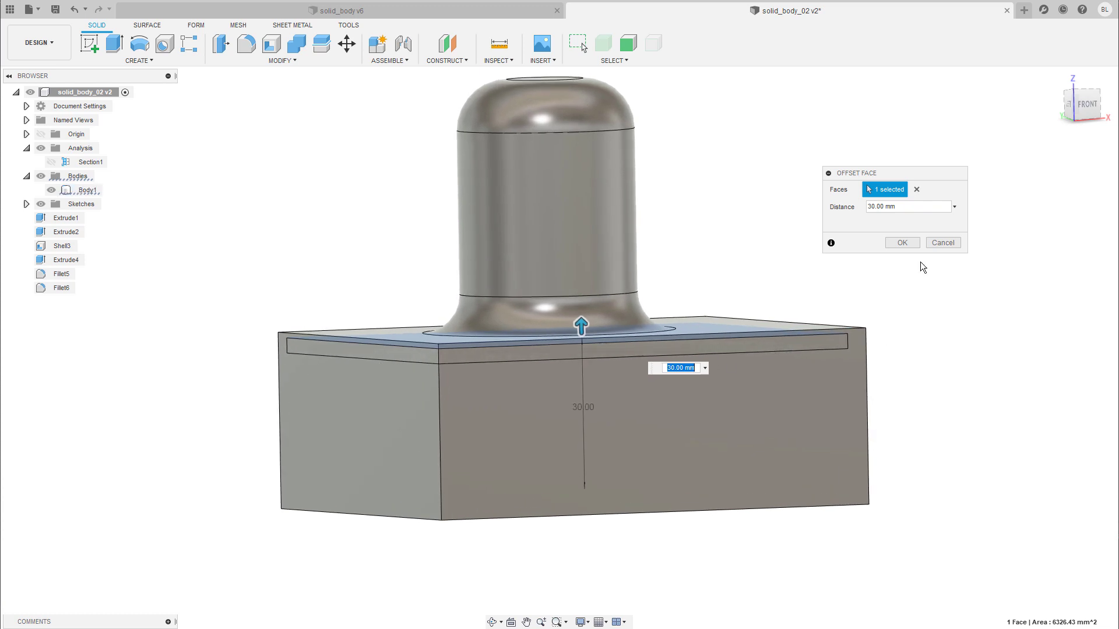
pyautogui.click(902, 242)
# Move the cylinder's flat cap and rounded top edge faces upward together by 25 mm.
pyautogui.scroll(-1, 600, 379)
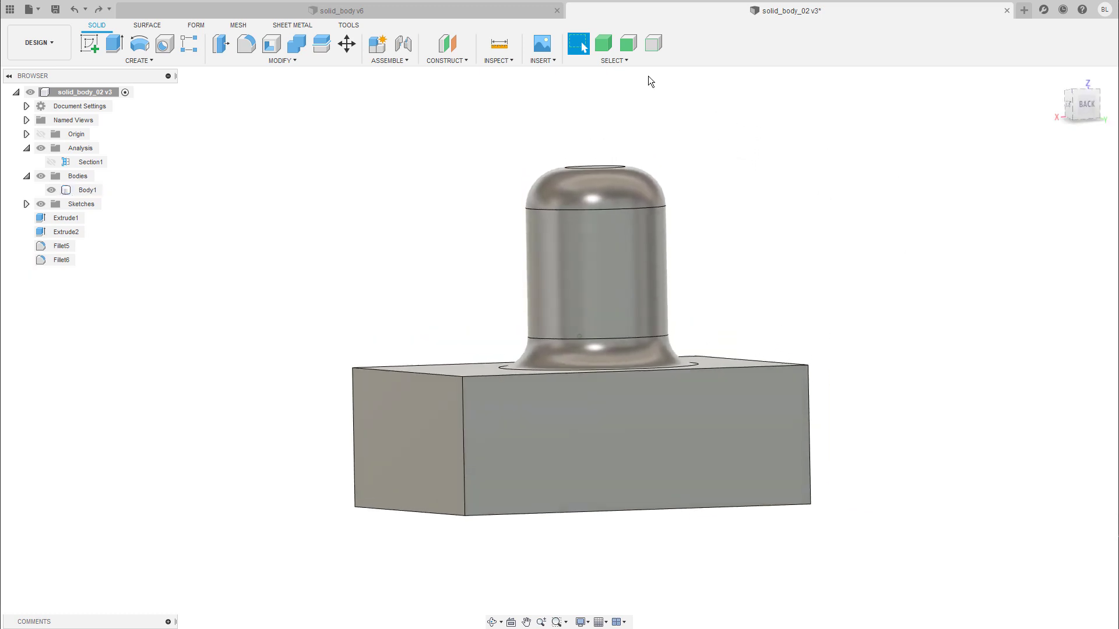
pyautogui.click(633, 47)
pyautogui.moveTo(703, 143); pyautogui.dragTo(602, 135)
pyautogui.press('m')
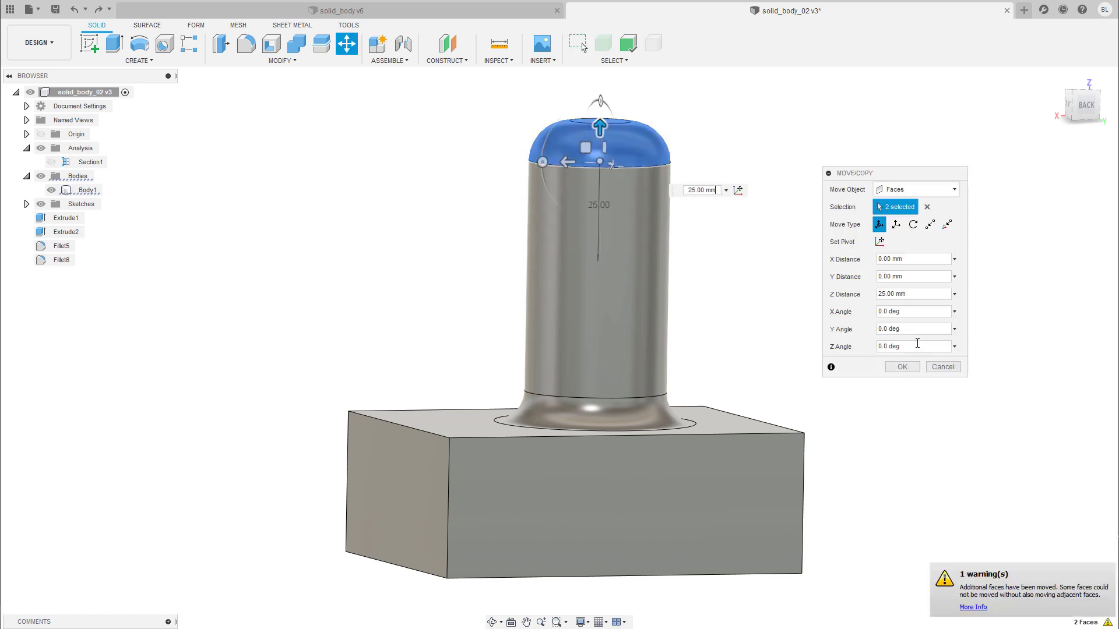
pyautogui.click(902, 367)
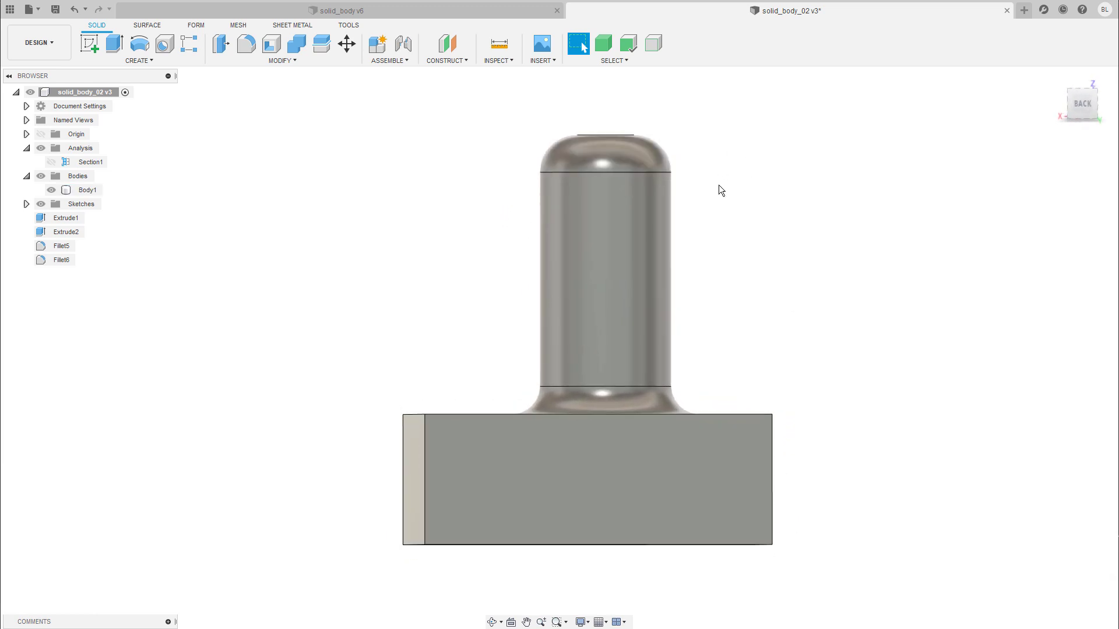
# Delete the cylinder's cap, top fillet, side and base fillet faces so only the plain box remains.
pyautogui.keyDown('shift'); pyautogui.moveTo(719, 184); pyautogui.dragTo(737, 230, button='middle'); pyautogui.keyUp('shift')
pyautogui.click(619, 145)
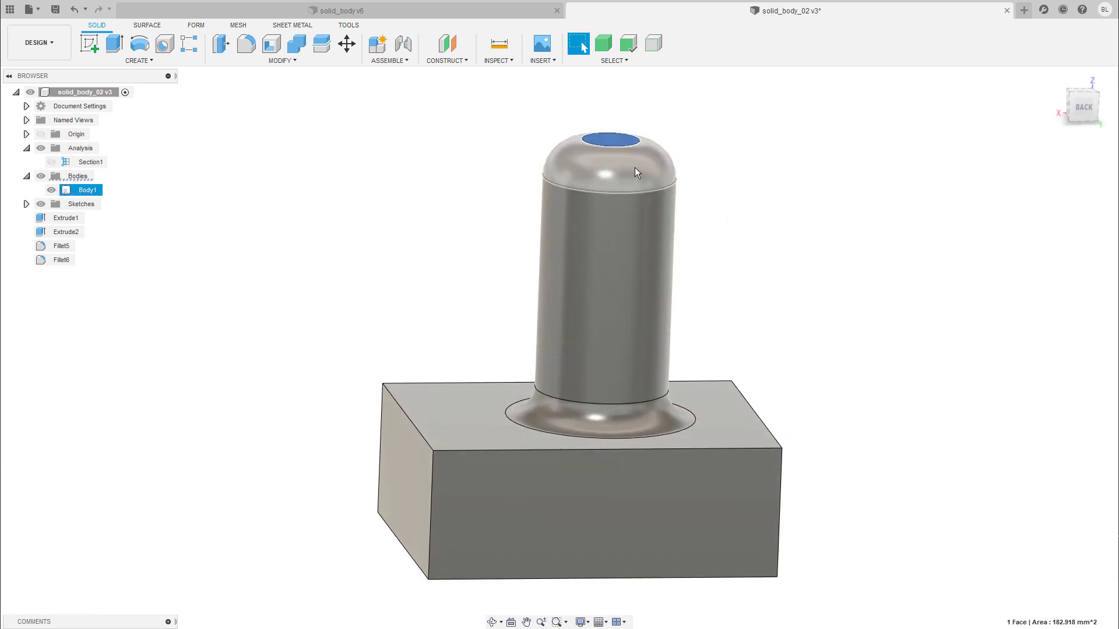
pyautogui.click(634, 168)
pyautogui.click(635, 242)
pyautogui.click(620, 411)
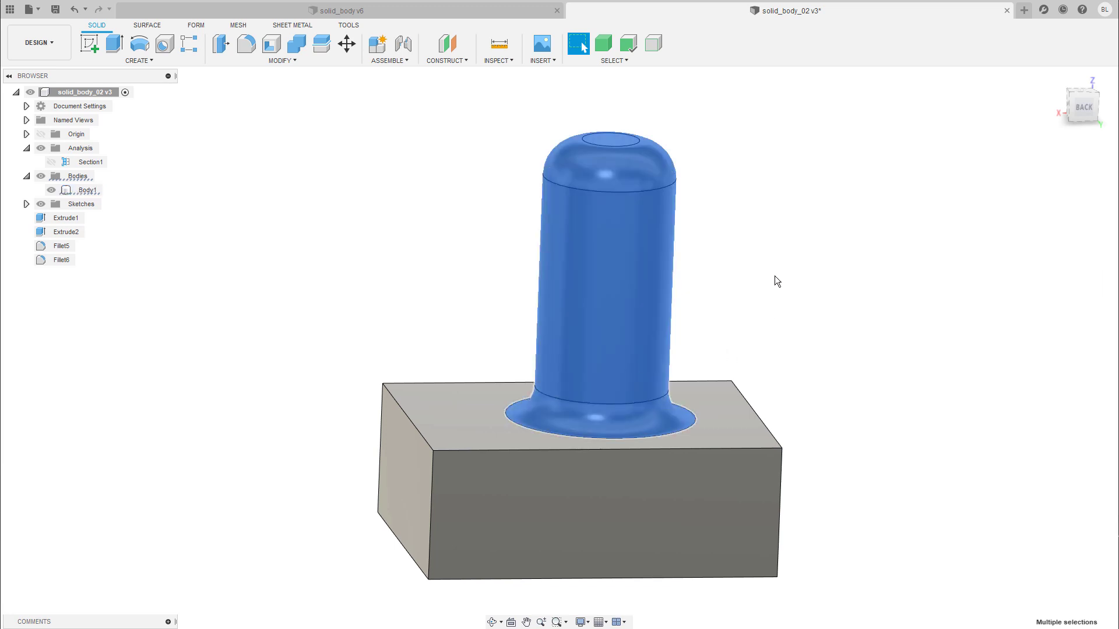
pyautogui.press('Delete')
# Shell the whole box body with a 4 mm inside thickness, leaving all outer faces closed.
pyautogui.keyDown('shift'); pyautogui.moveTo(787, 271); pyautogui.dragTo(812, 200, button='middle'); pyautogui.keyUp('shift')
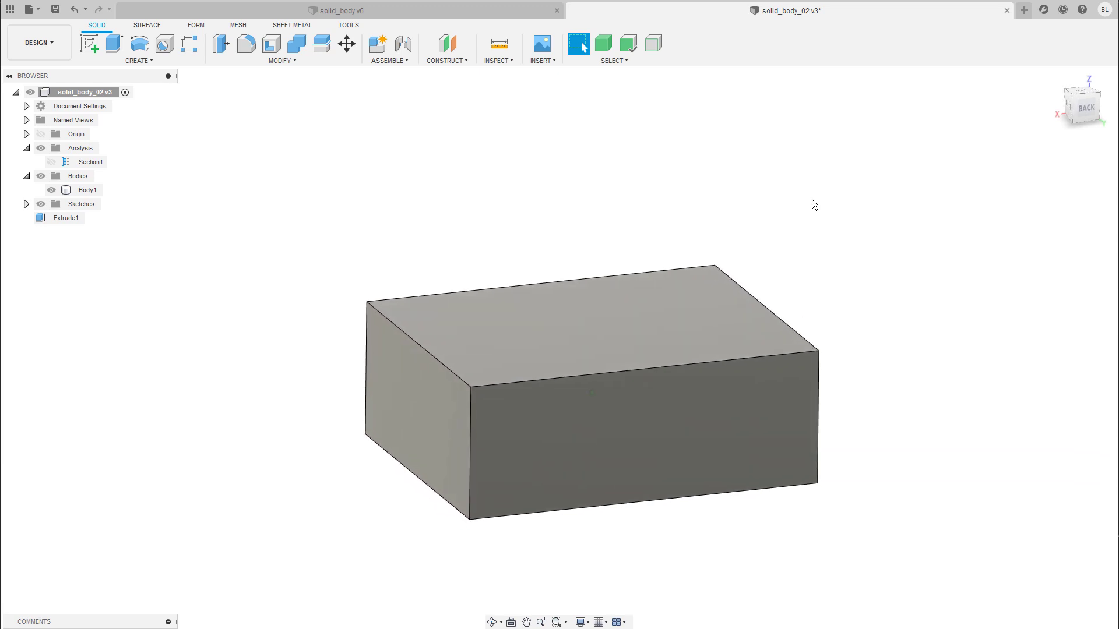
pyautogui.click(294, 62)
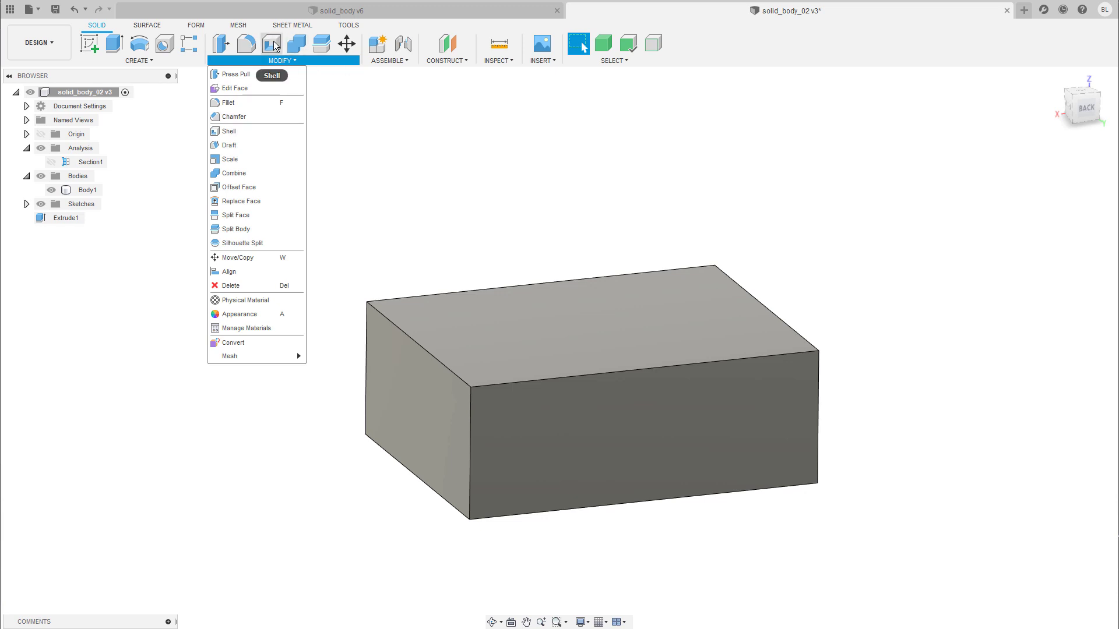
pyautogui.click(271, 43)
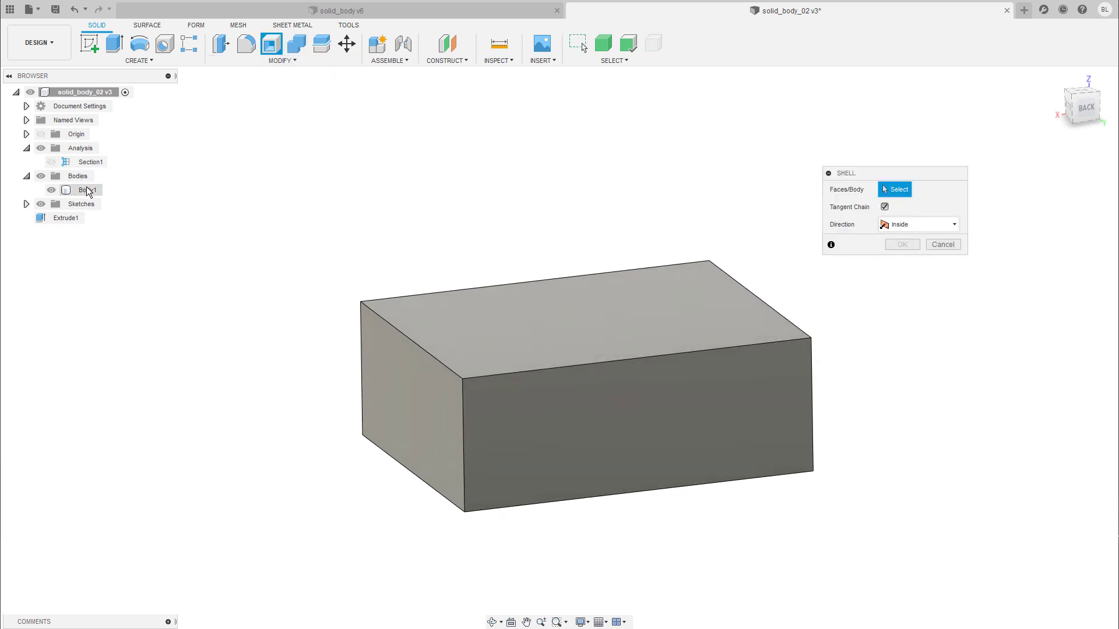
pyautogui.click(88, 191)
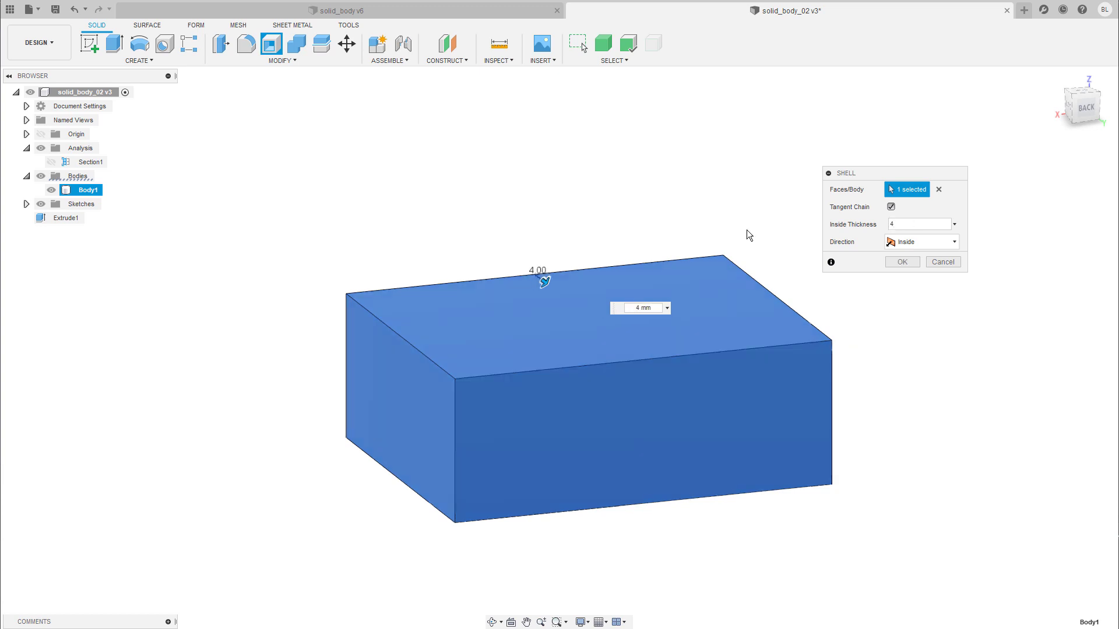
pyautogui.click(902, 262)
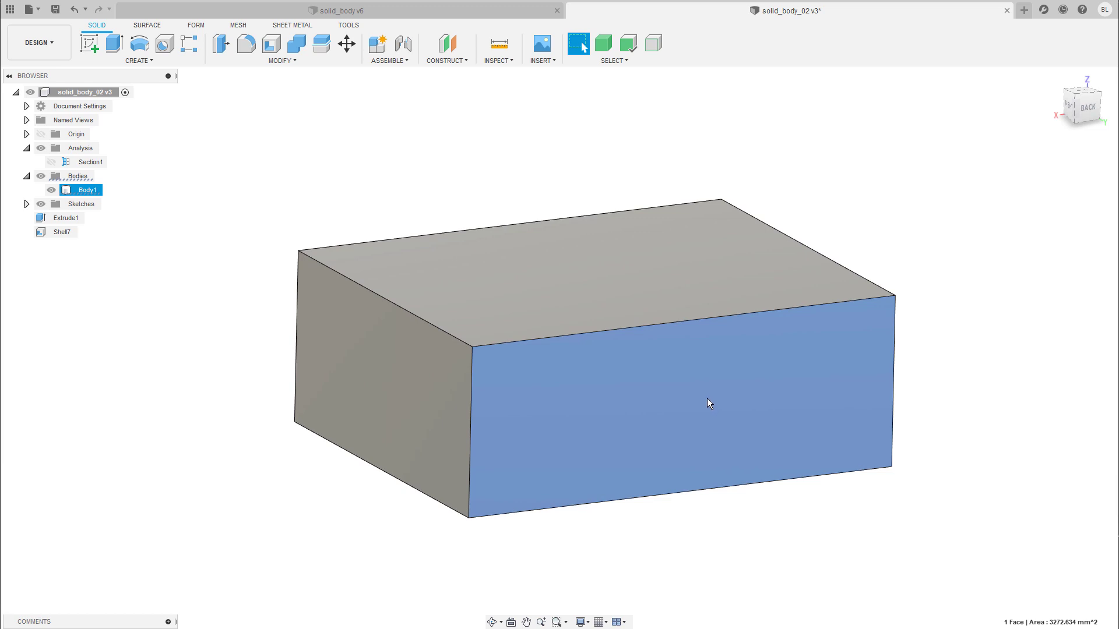
# Offset the hollow box's outer back face inward by -14 mm, through the wall into the cavity.
pyautogui.click(714, 400)
pyautogui.press('q')
pyautogui.moveTo(715, 402); pyautogui.dragTo(671, 377)
pyautogui.keyDown('shift'); pyautogui.moveTo(672, 377); pyautogui.dragTo(916, 294, button='middle'); pyautogui.keyUp('shift')
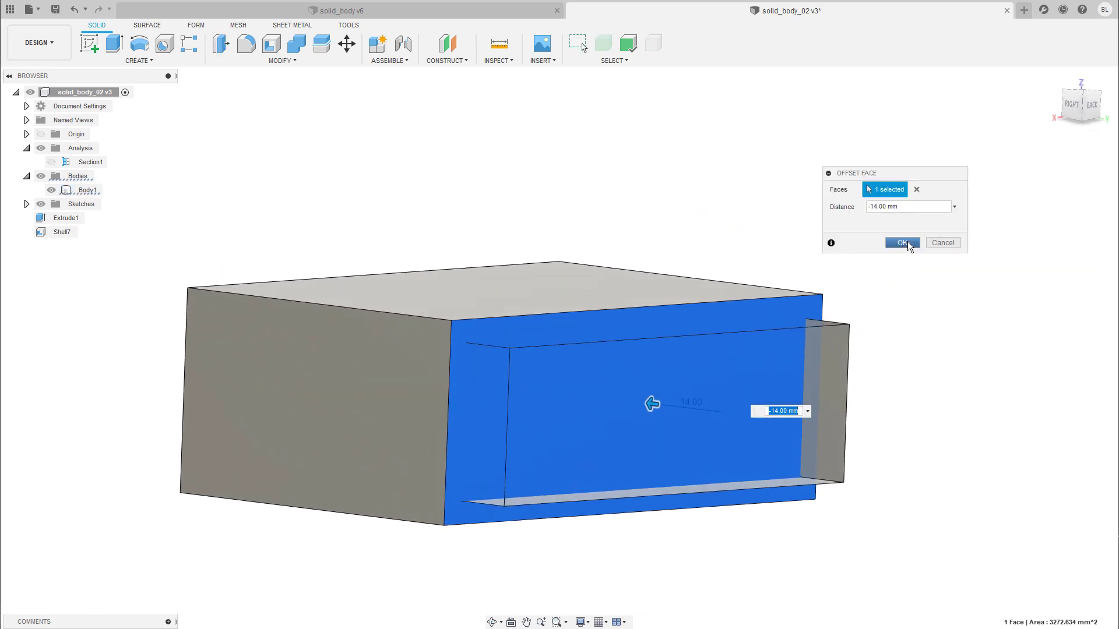
pyautogui.click(903, 243)
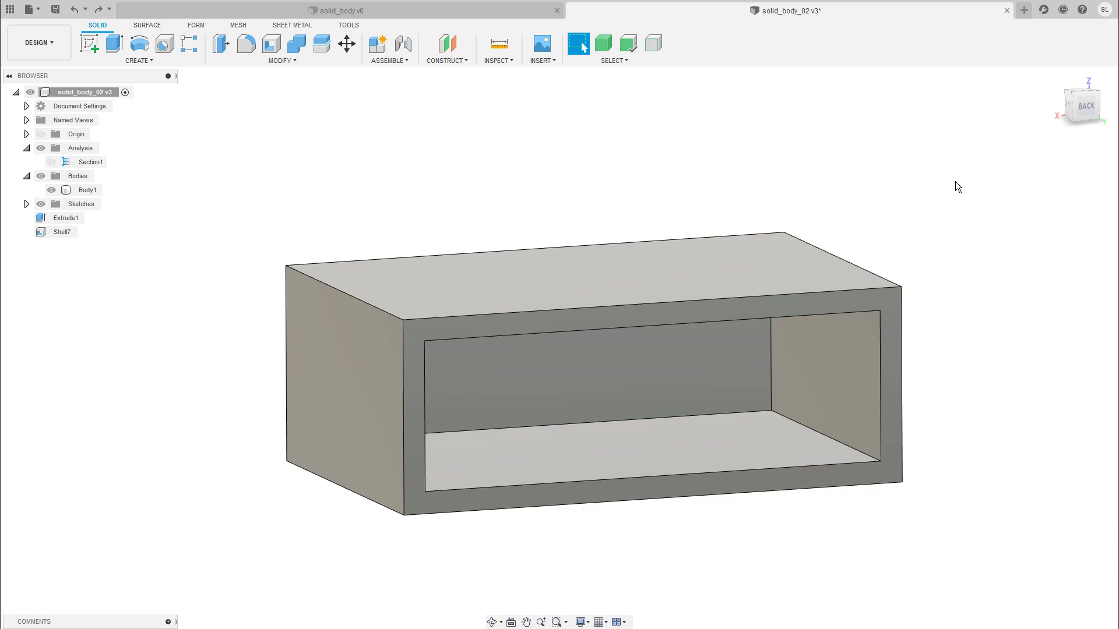
# Switch to form modeling and delete the hollow box body.
pyautogui.click(201, 24)
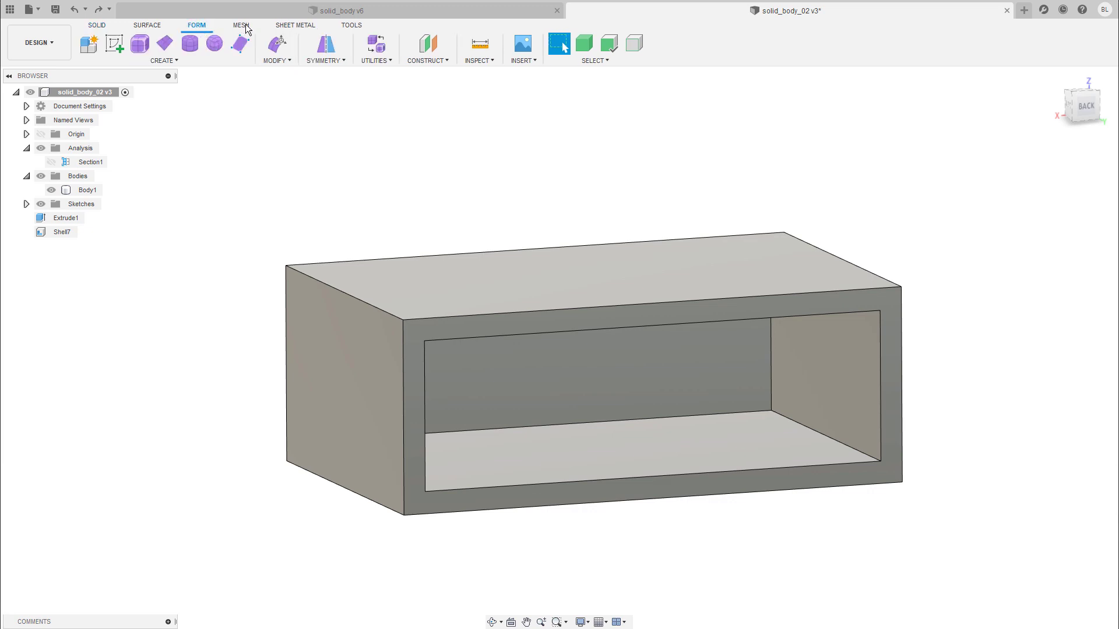
pyautogui.click(243, 25)
pyautogui.click(197, 25)
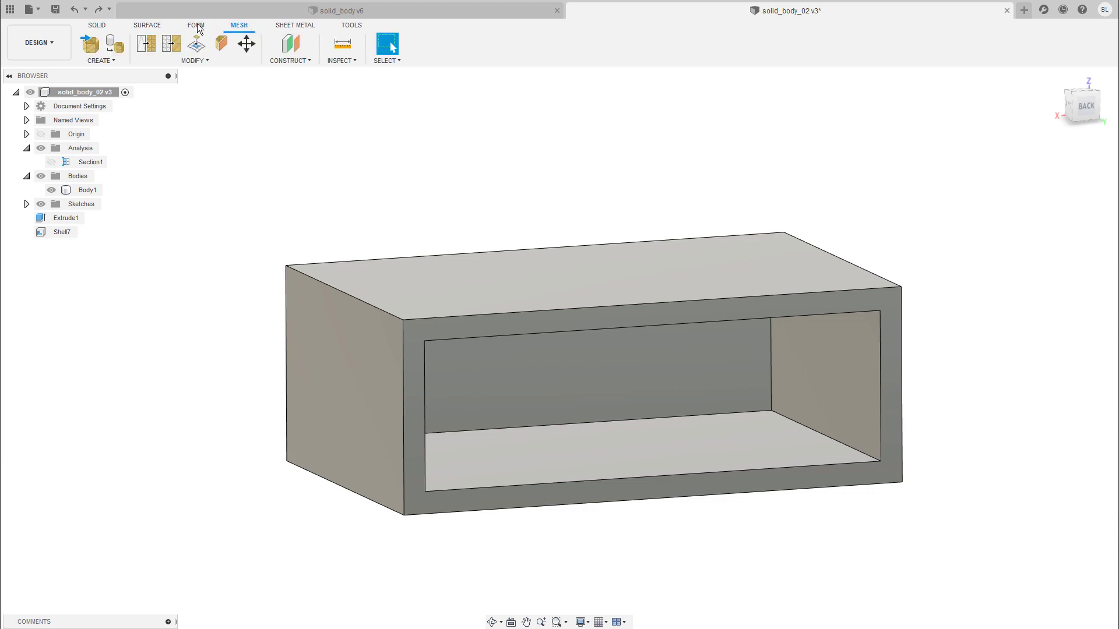
pyautogui.click(92, 193)
pyautogui.press('Delete')
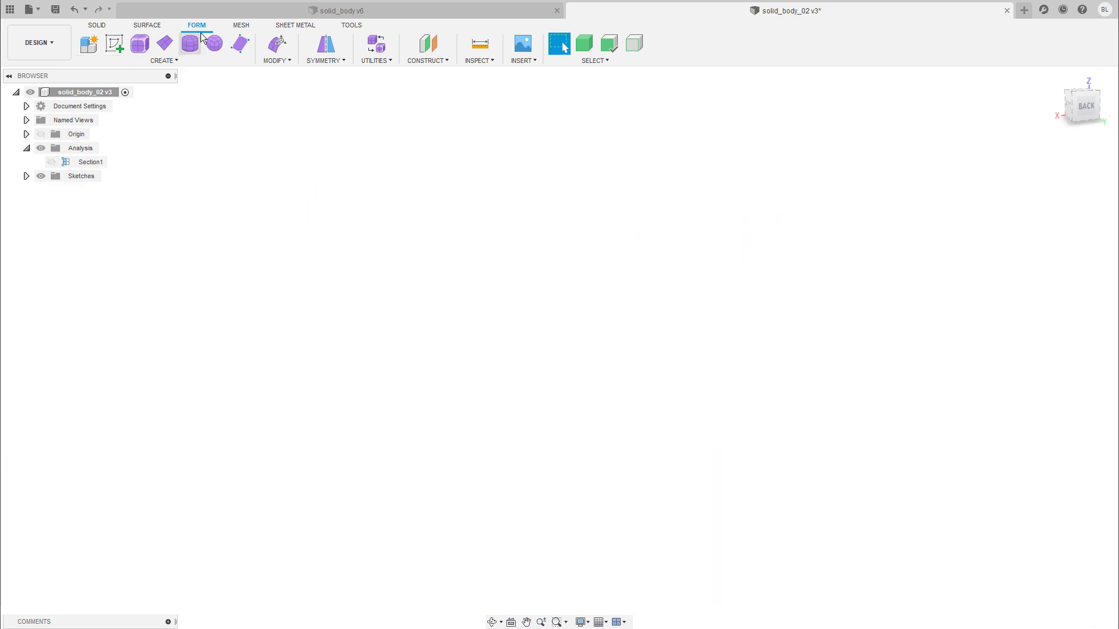
# Create a T-spline box from a center rectangle on the horizontal plane, about 253 mm long, 273 mm wide and 230 mm high.
pyautogui.click(190, 61)
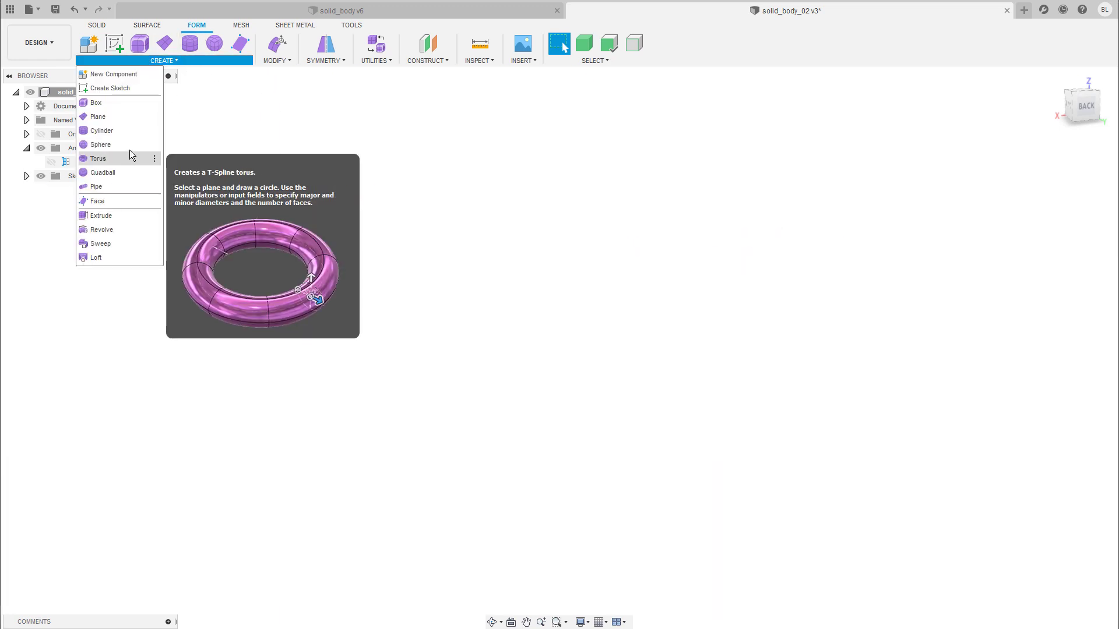
pyautogui.click(122, 103)
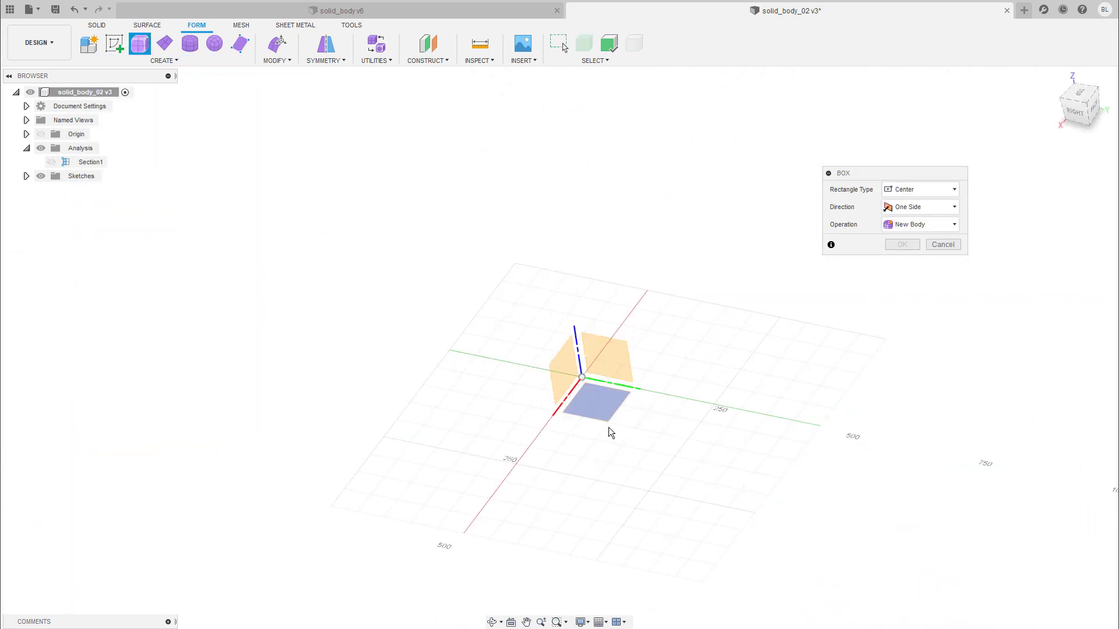
pyautogui.click(612, 411)
pyautogui.click(588, 414)
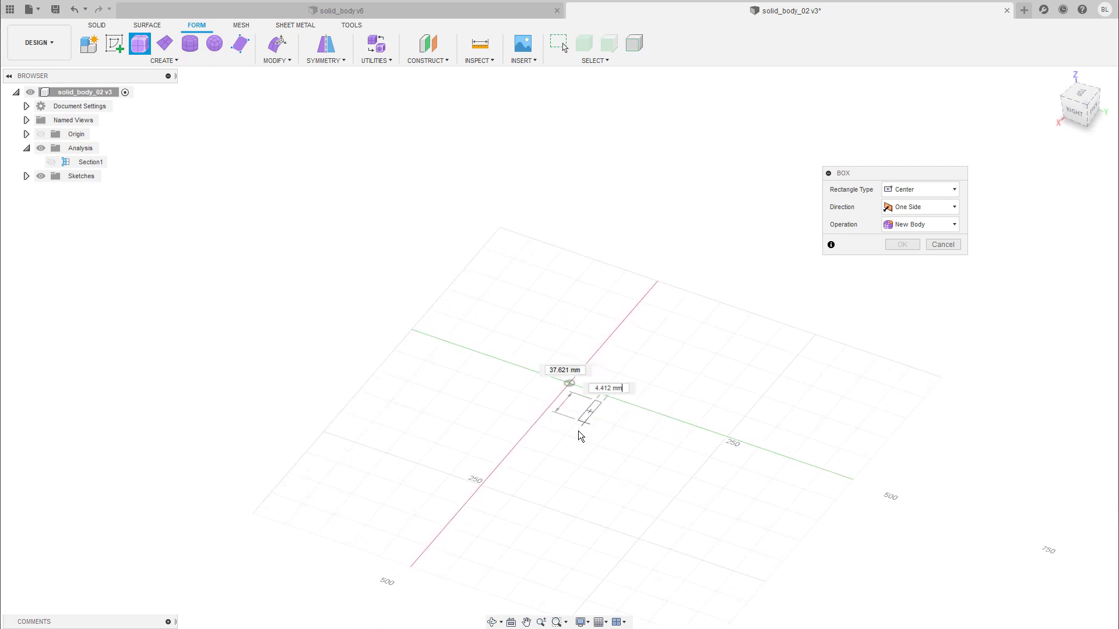
pyautogui.click(634, 490)
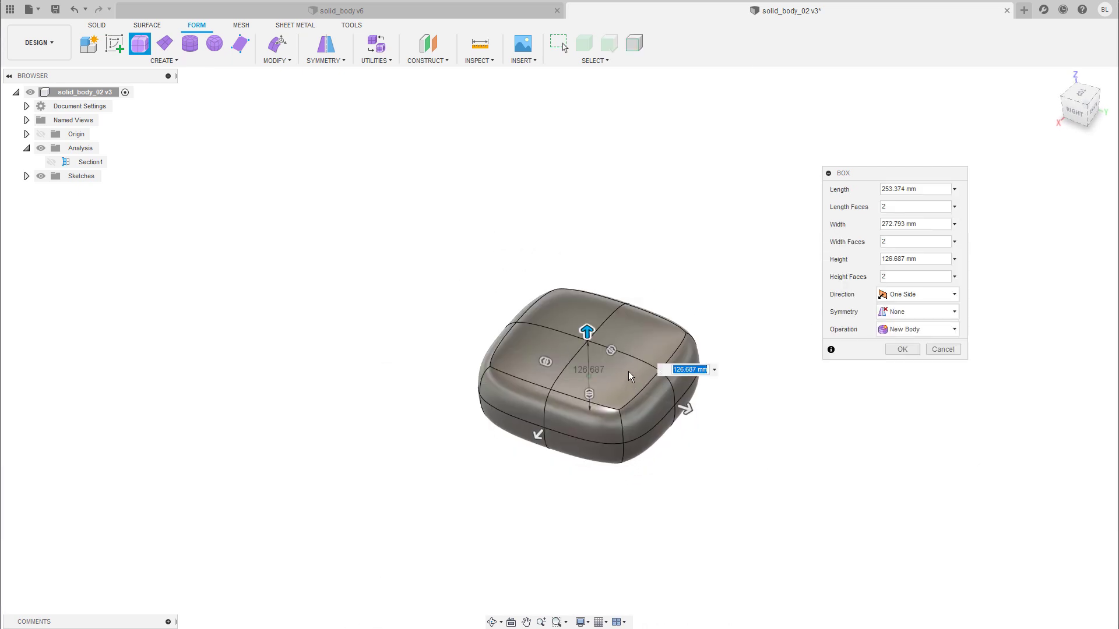
pyautogui.moveTo(577, 319); pyautogui.dragTo(579, 242)
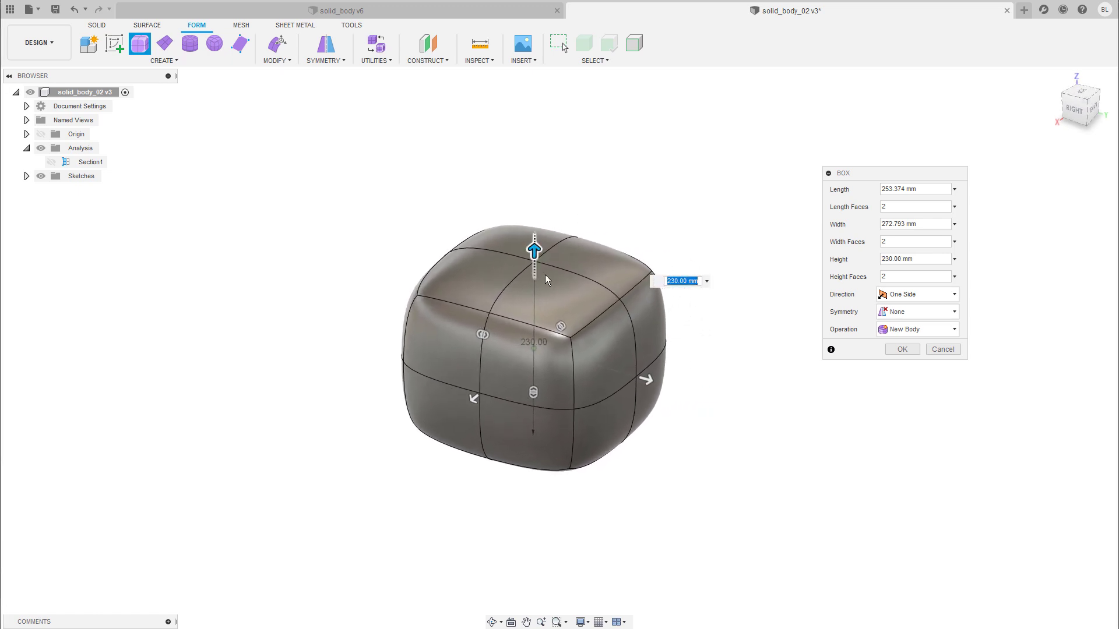
pyautogui.click(902, 349)
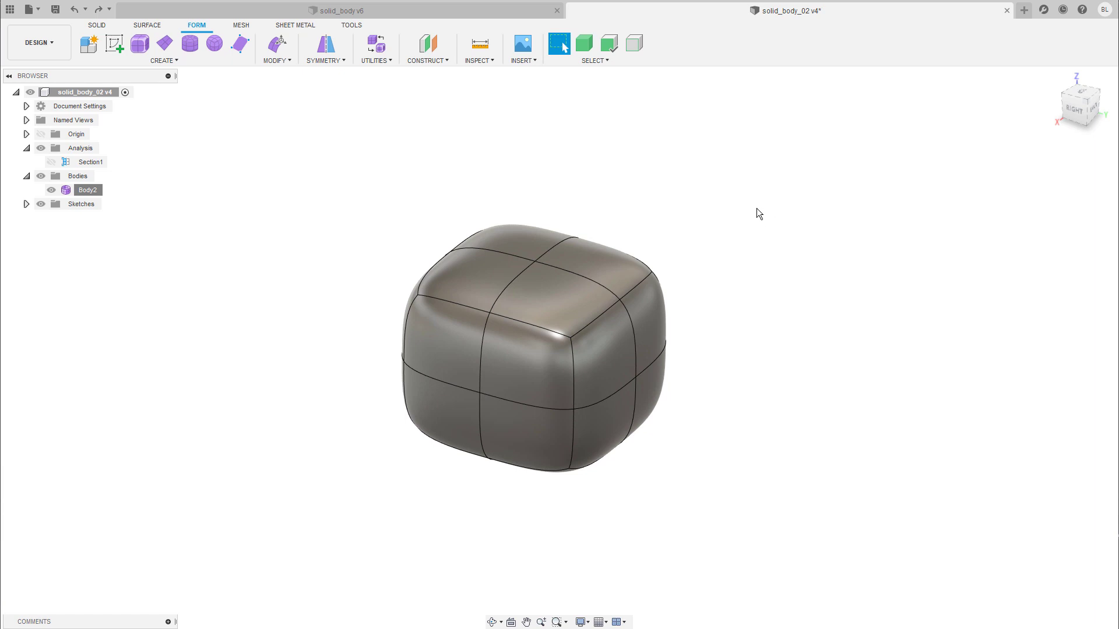
# Examine the T-spline body's properties, including its watertight status, and close them.
pyautogui.rightClick(87, 191)
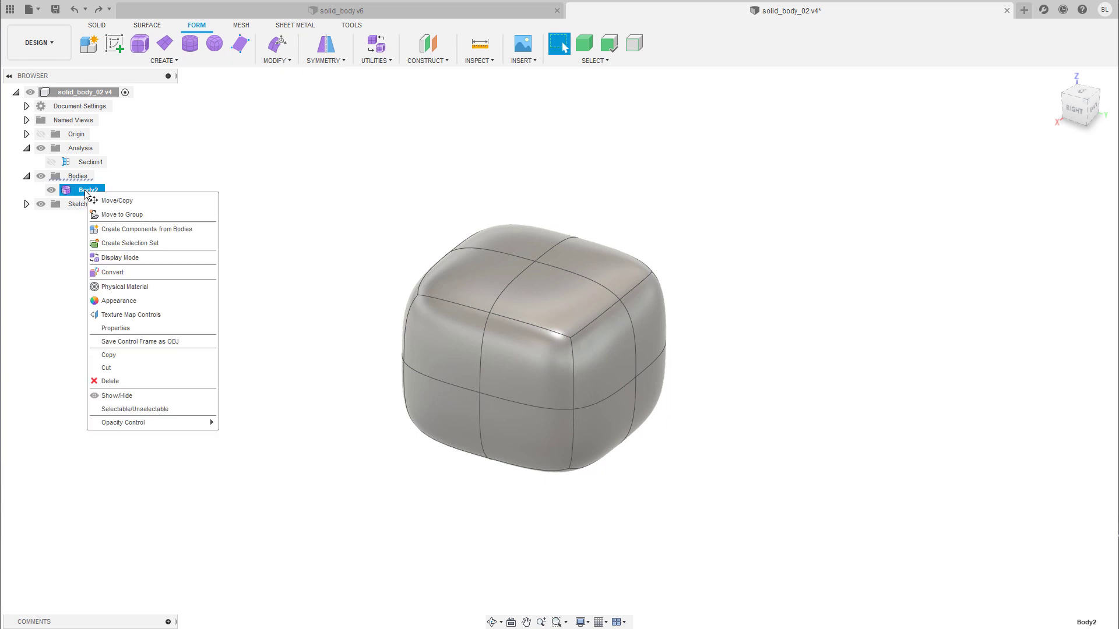
pyautogui.click(126, 329)
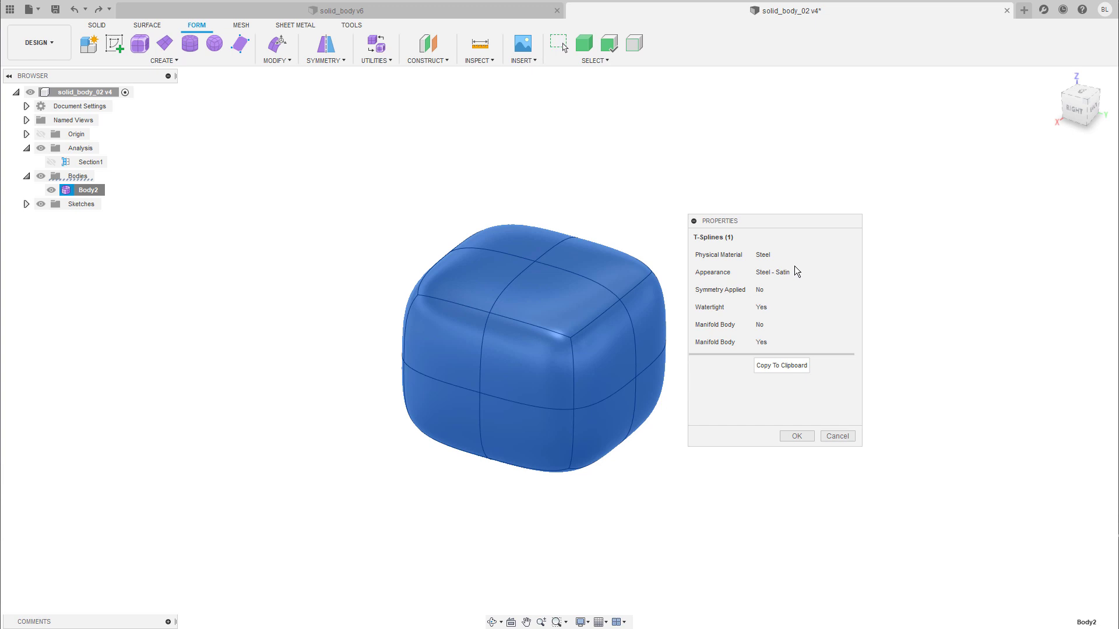
pyautogui.click(845, 437)
# Preview a section analysis through the T-spline body on the YZ plane at a 20 mm distance, then discard it.
pyautogui.click(479, 61)
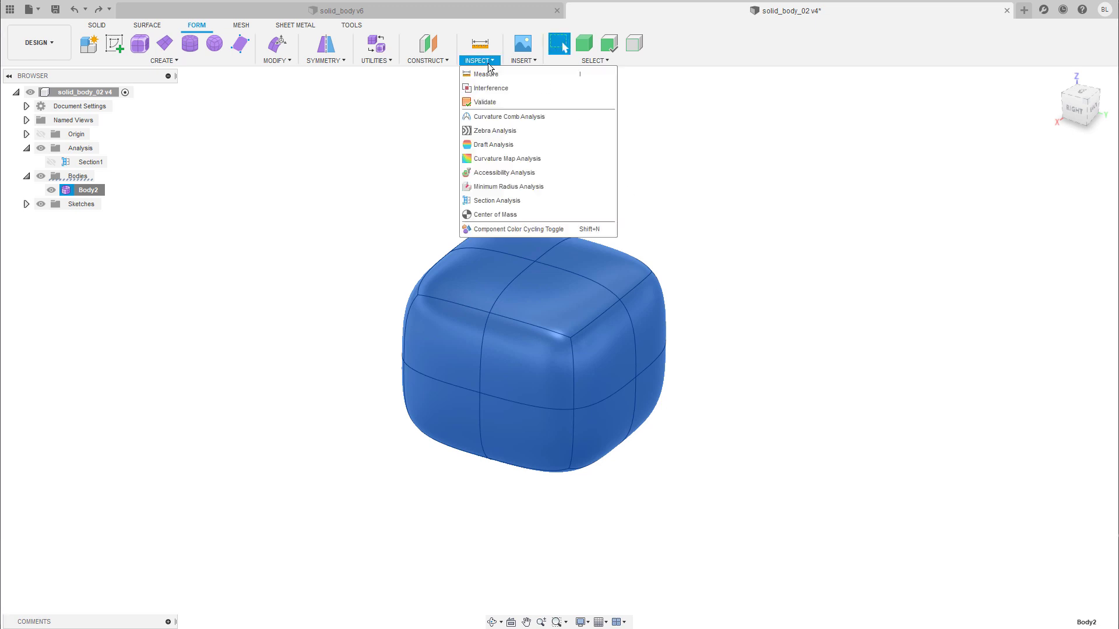
pyautogui.click(496, 201)
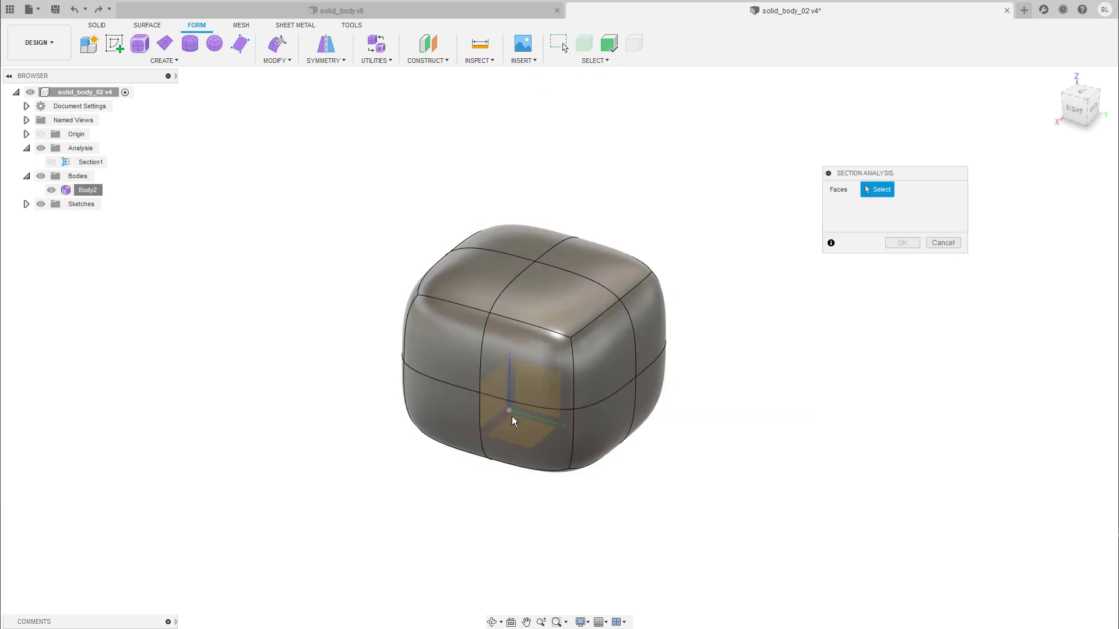
pyautogui.click(542, 395)
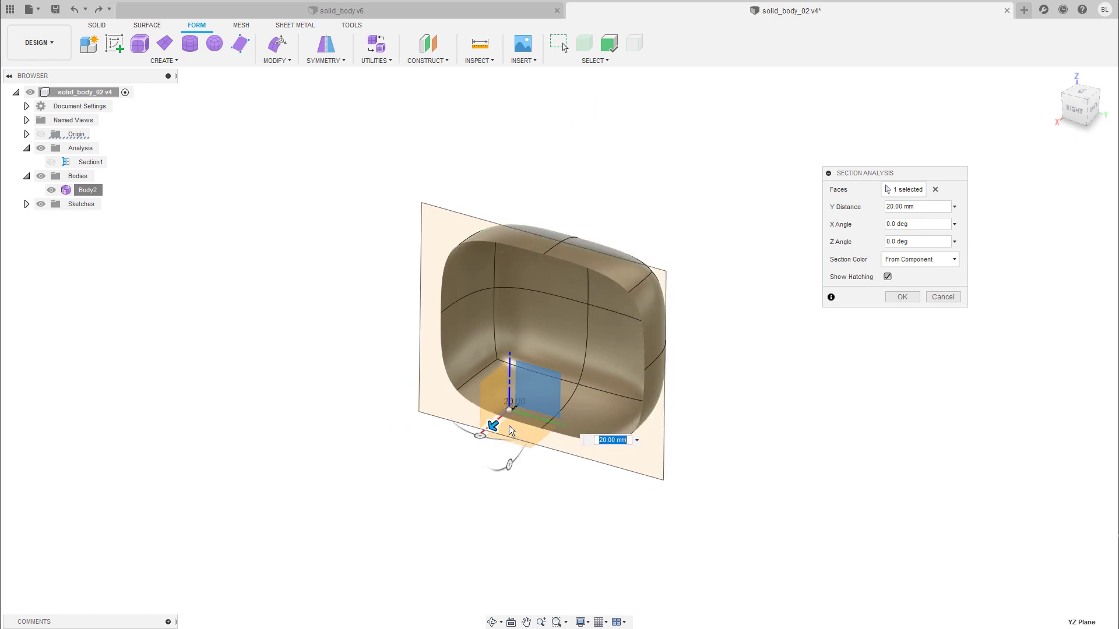
pyautogui.click(943, 296)
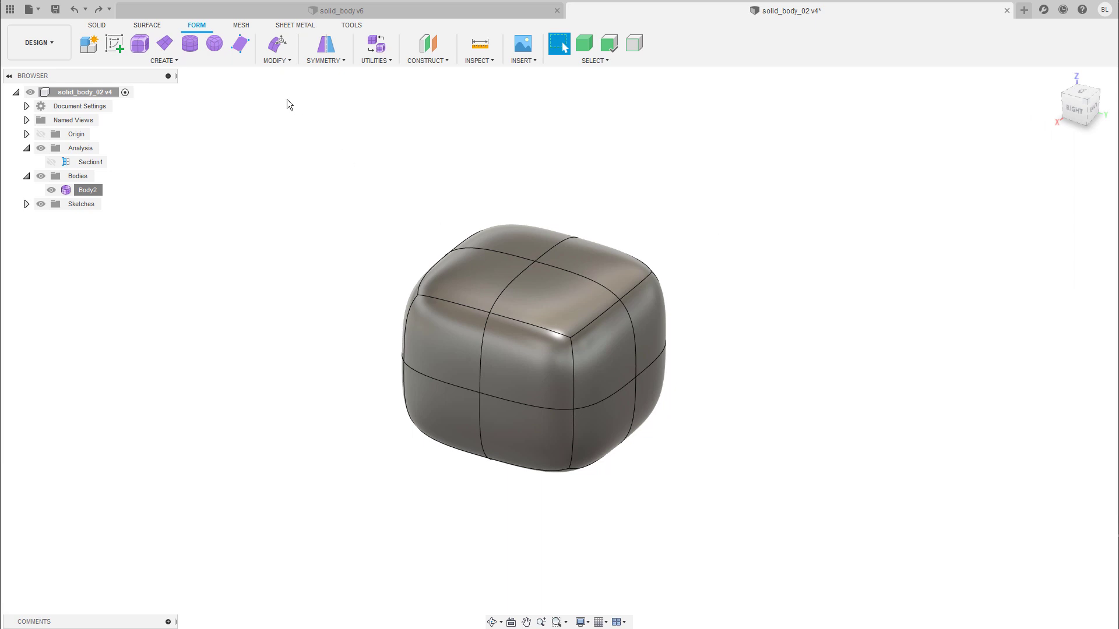
pyautogui.click(286, 61)
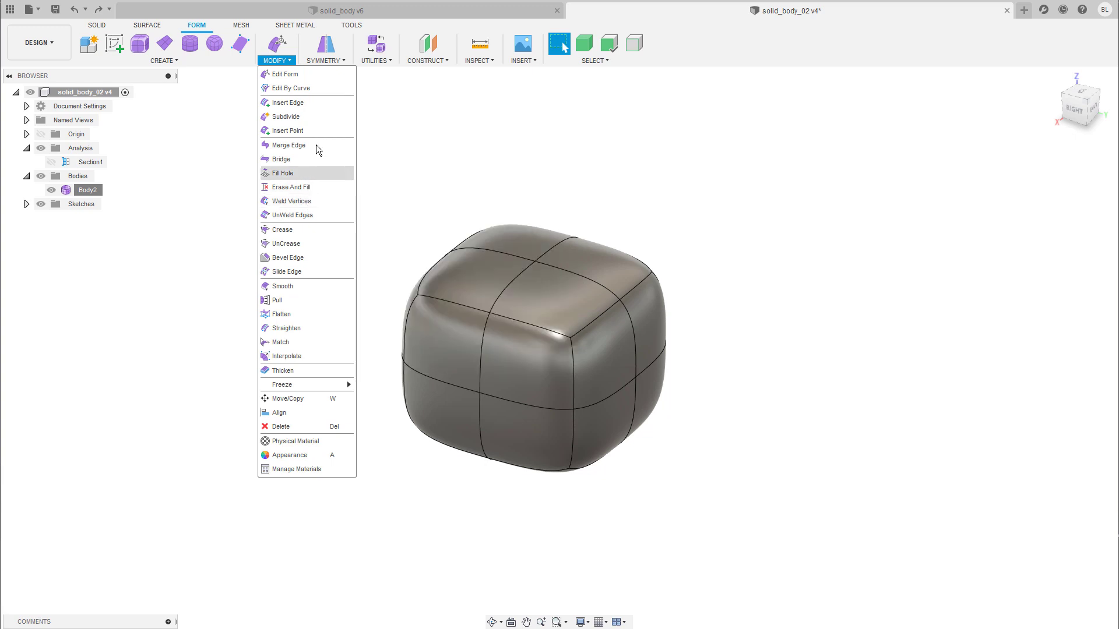
pyautogui.click(281, 62)
pyautogui.click(432, 153)
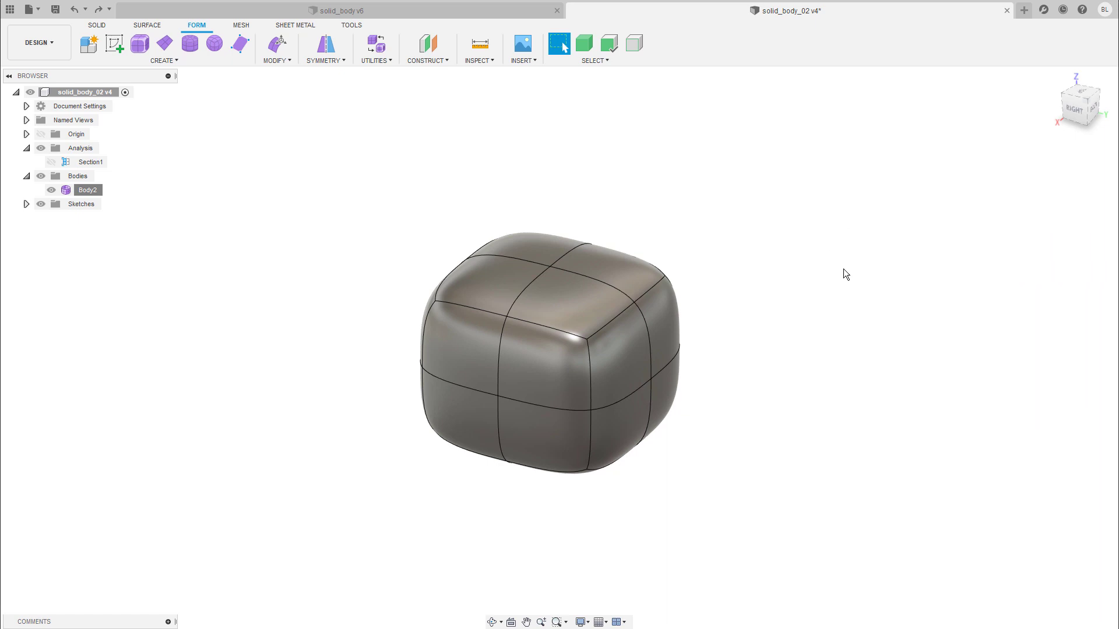
# Extrude one top corner face of the T-spline box upward in successive stages with Edit Form, about 300 mm in total.
pyautogui.keyDown('shift'); pyautogui.moveTo(844, 268); pyautogui.dragTo(816, 220, button='middle'); pyautogui.keyUp('shift')
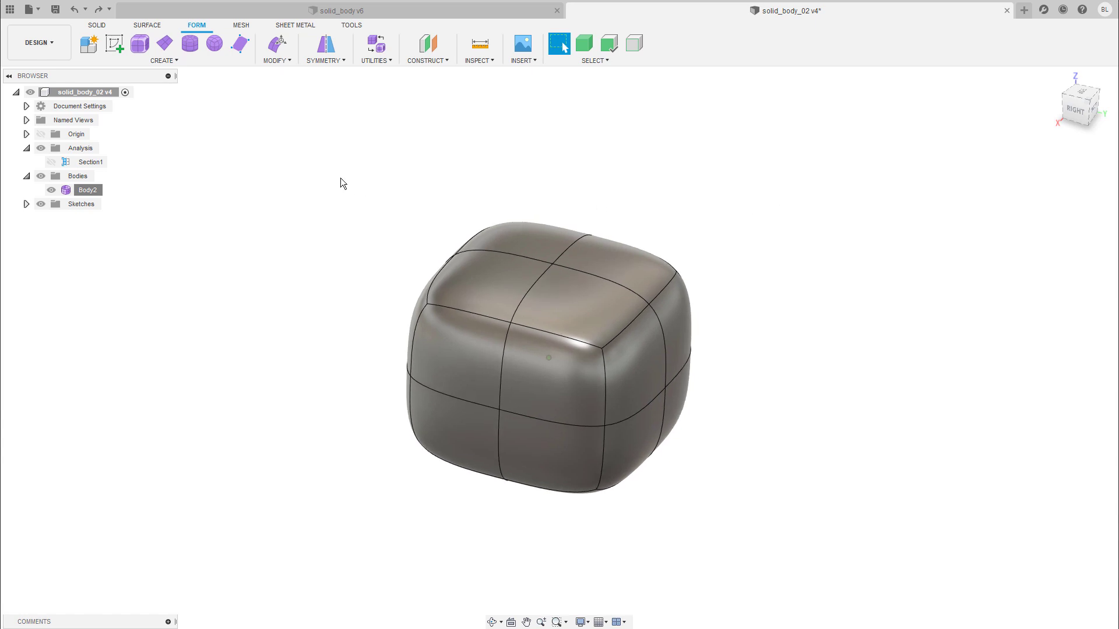
pyautogui.click(281, 61)
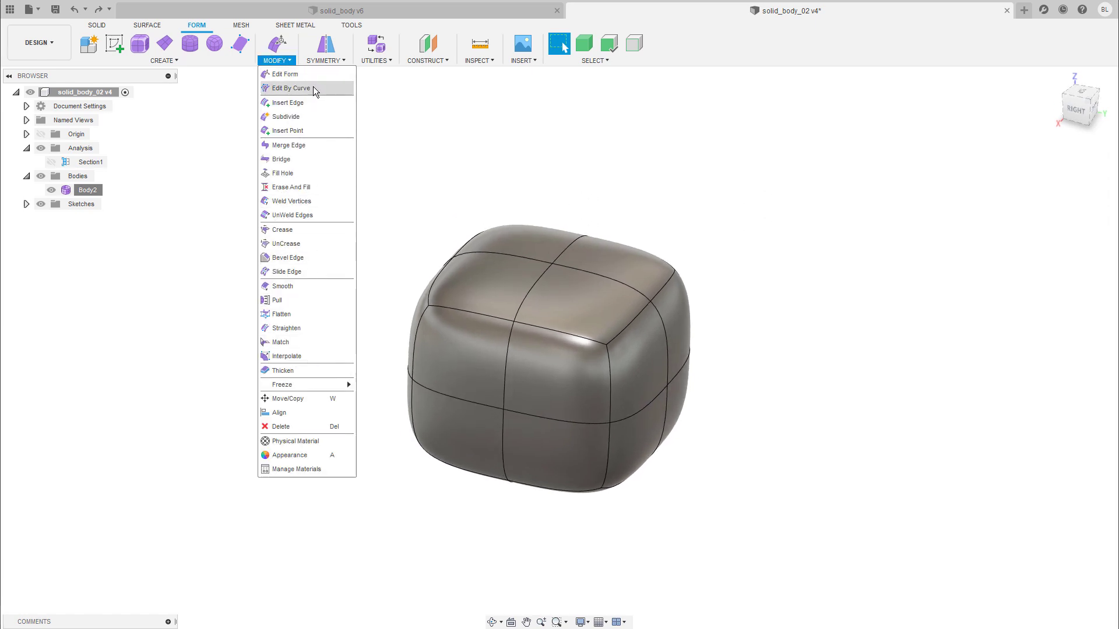
pyautogui.click(725, 235)
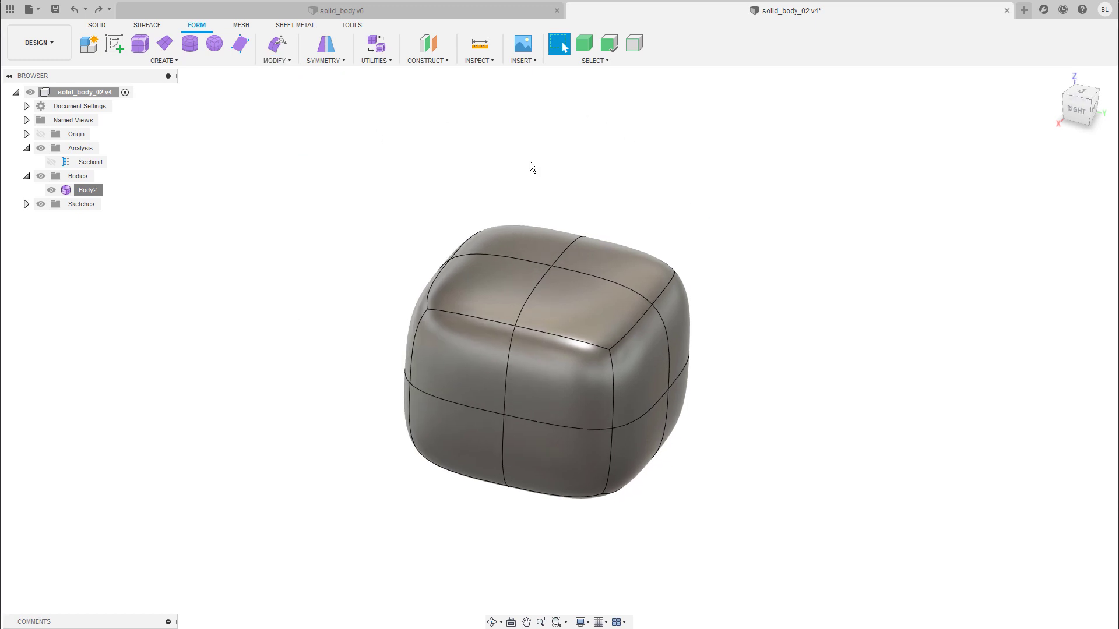
pyautogui.click(277, 47)
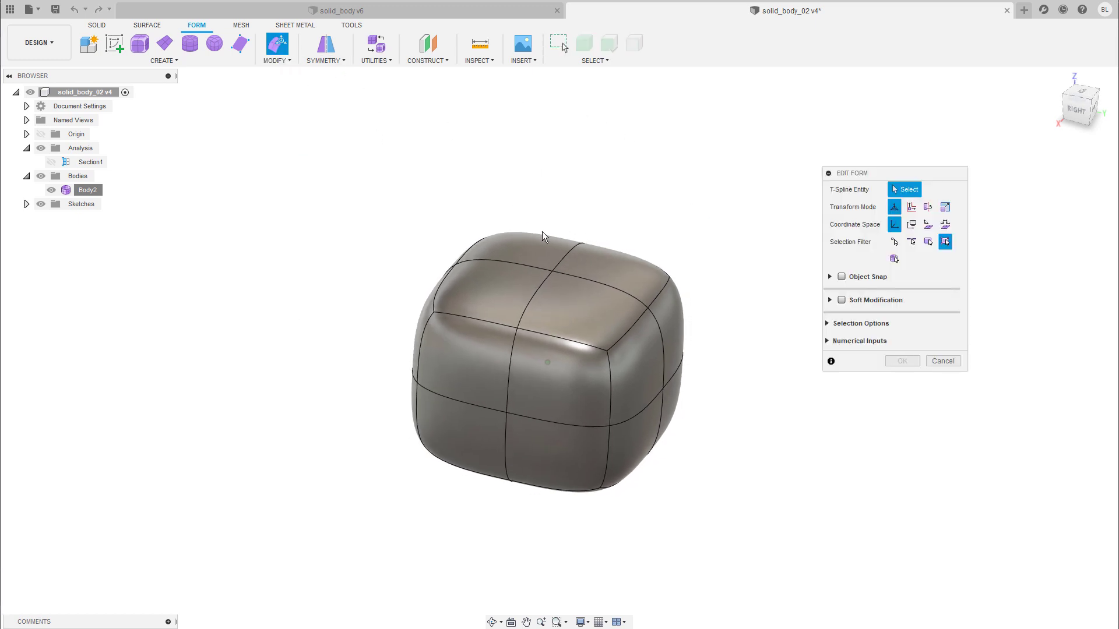
pyautogui.click(551, 259)
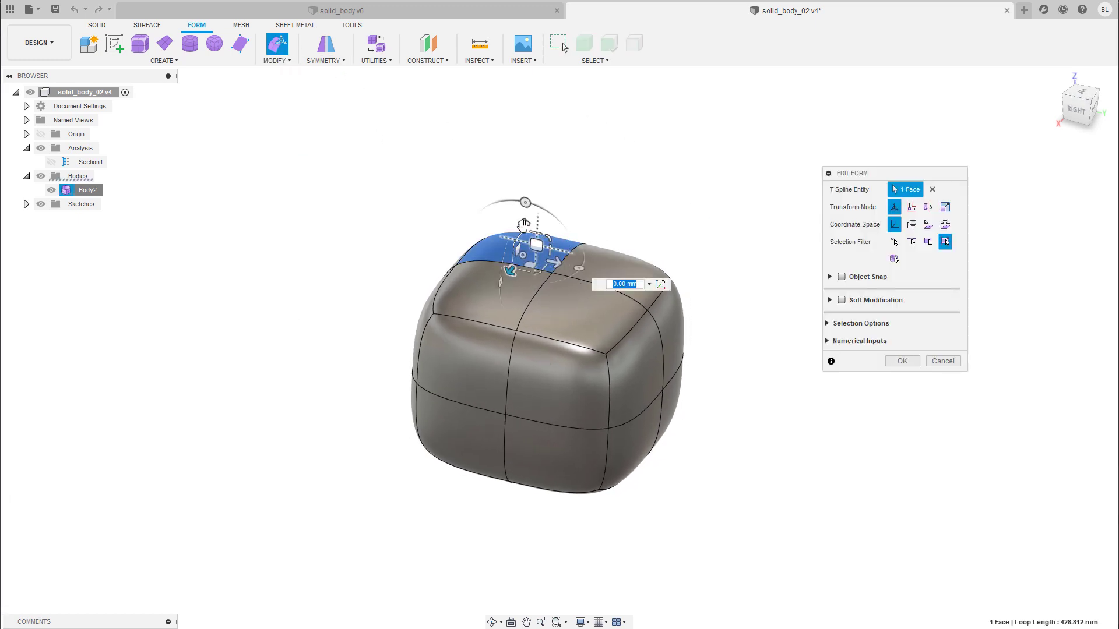
pyautogui.moveTo(521, 209); pyautogui.dragTo(514, 118)
pyautogui.keyDown('shift'); pyautogui.moveTo(554, 205); pyautogui.dragTo(554, 260, button='middle'); pyautogui.keyUp('shift')
pyautogui.moveTo(529, 240); pyautogui.dragTo(518, 153)
pyautogui.moveTo(524, 160); pyautogui.dragTo(531, 197, button='middle')
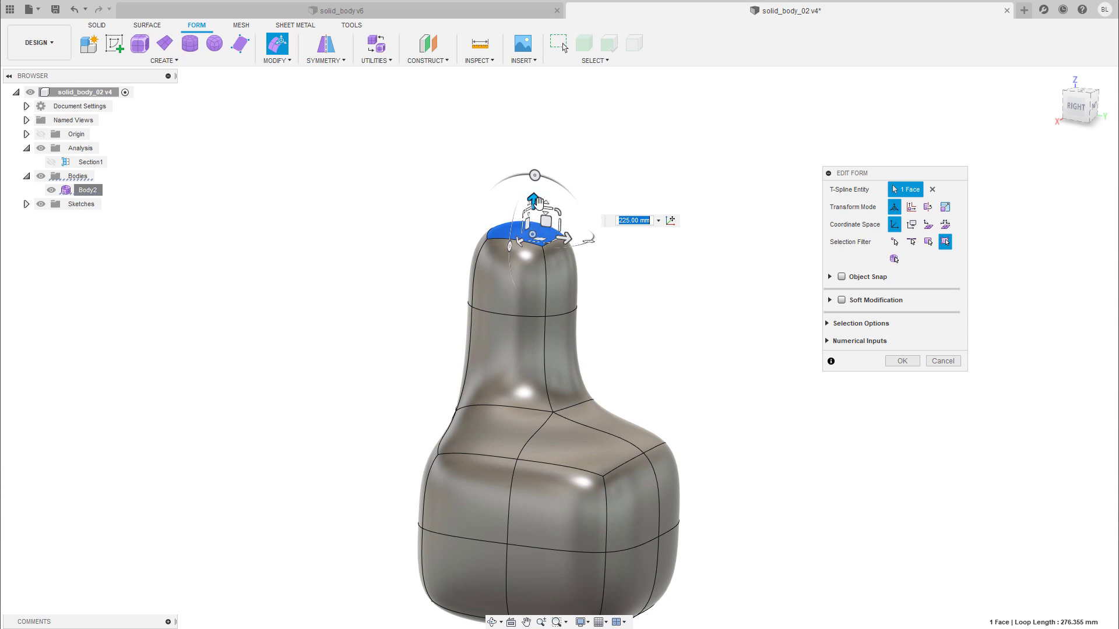
pyautogui.moveTo(532, 198); pyautogui.dragTo(533, 135)
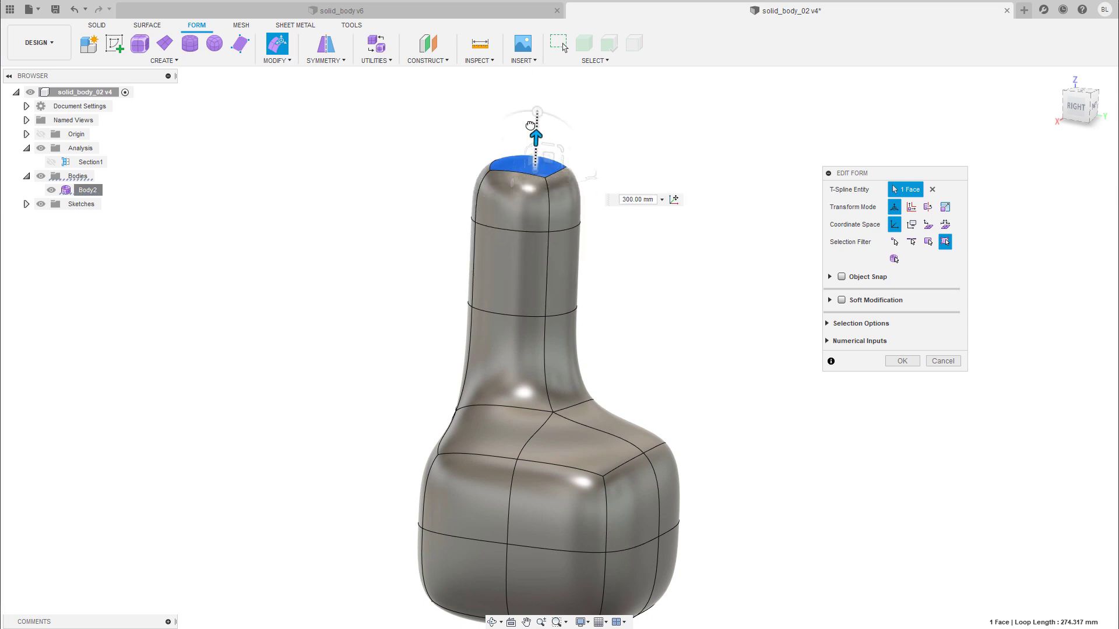
pyautogui.keyDown('shift'); pyautogui.moveTo(748, 348); pyautogui.dragTo(732, 352, button='middle'); pyautogui.keyUp('shift')
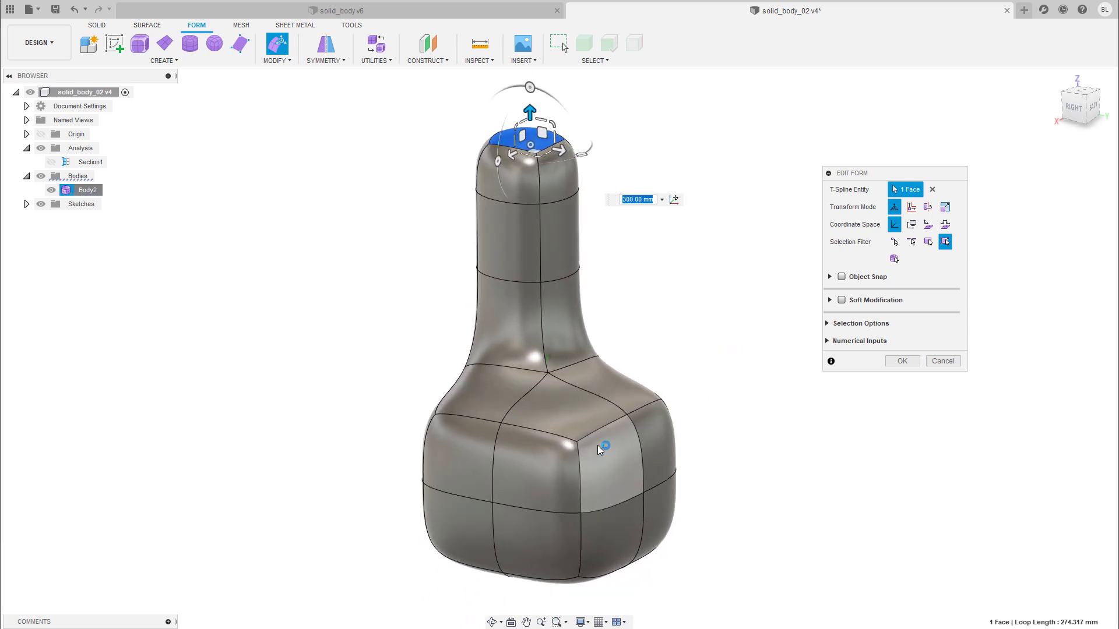
# Extend the four back-side faces of the T-spline body outward in several stages to elongate its base, and finish the form edit.
pyautogui.click(627, 473)
pyautogui.keyDown('shift'); pyautogui.click(660, 522); pyautogui.keyUp('shift')
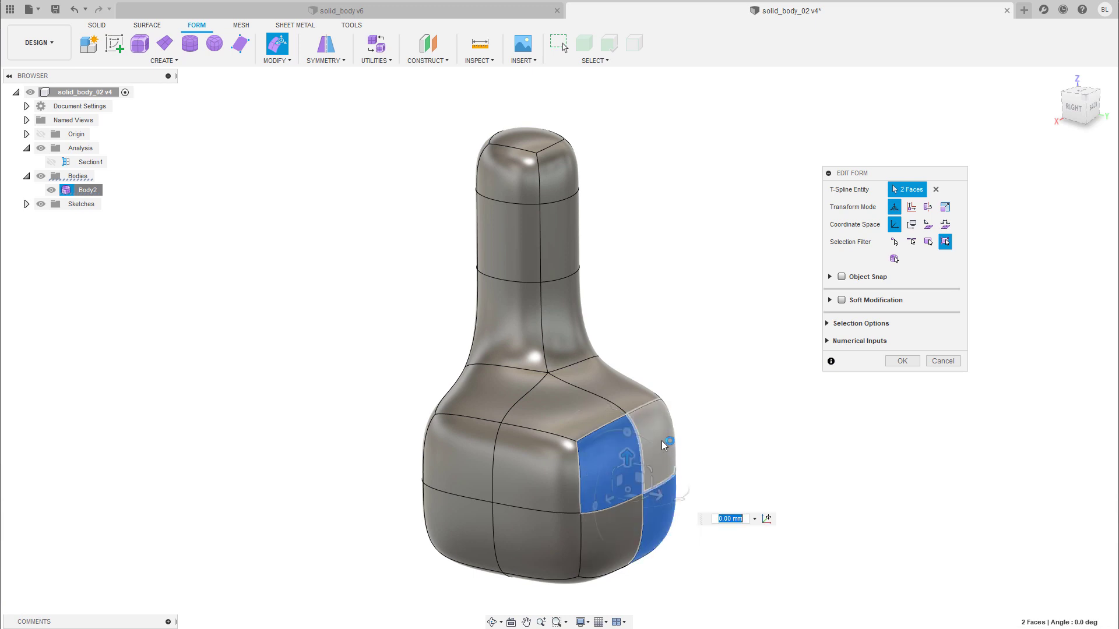
pyautogui.keyDown('shift'); pyautogui.click(662, 441); pyautogui.keyUp('shift')
pyautogui.keyDown('shift'); pyautogui.click(618, 540); pyautogui.keyUp('shift')
pyautogui.keyDown('shift'); pyautogui.moveTo(641, 522); pyautogui.dragTo(670, 500, button='middle'); pyautogui.keyUp('shift')
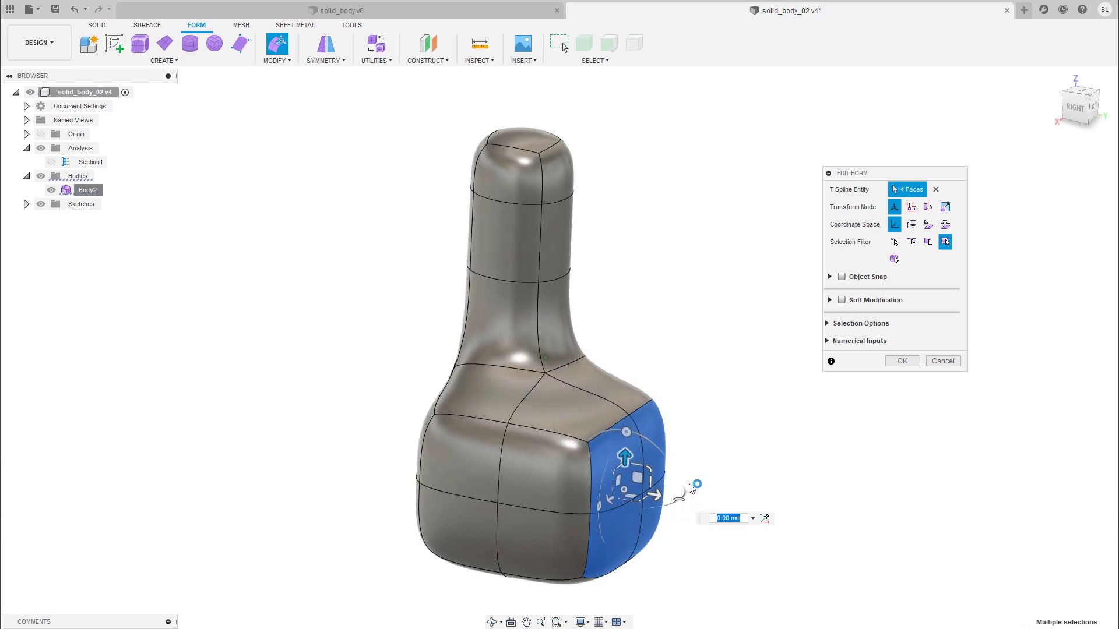
pyautogui.moveTo(655, 496); pyautogui.dragTo(910, 538)
pyautogui.click(895, 362)
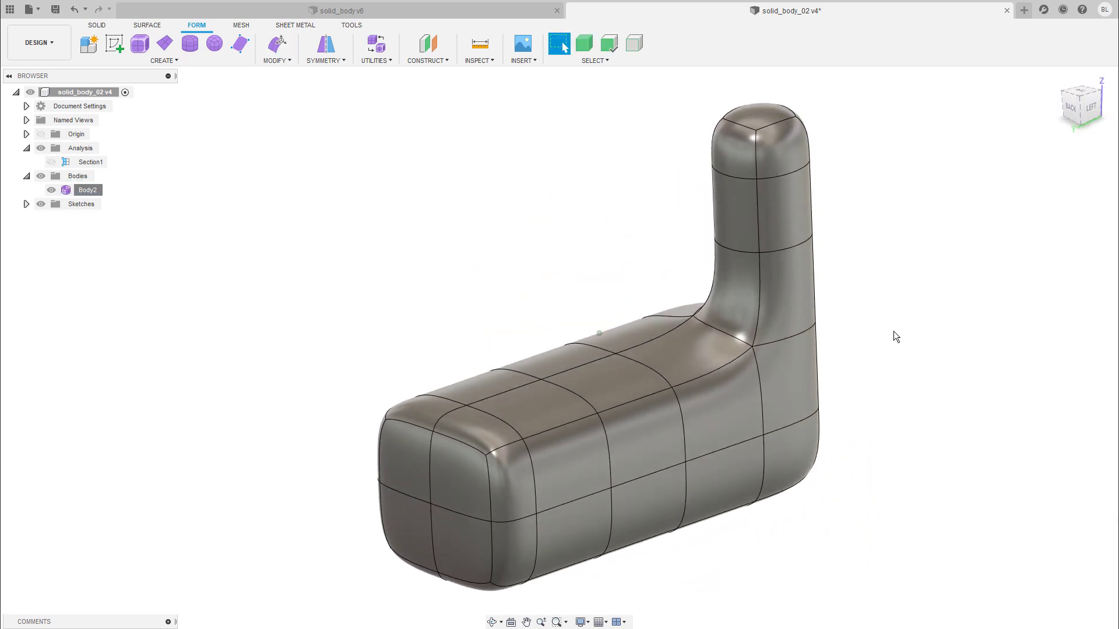
# Bridge a top face near the base's far end to an upper face of the column, using 3 faces and 0 twists.
pyautogui.click(287, 62)
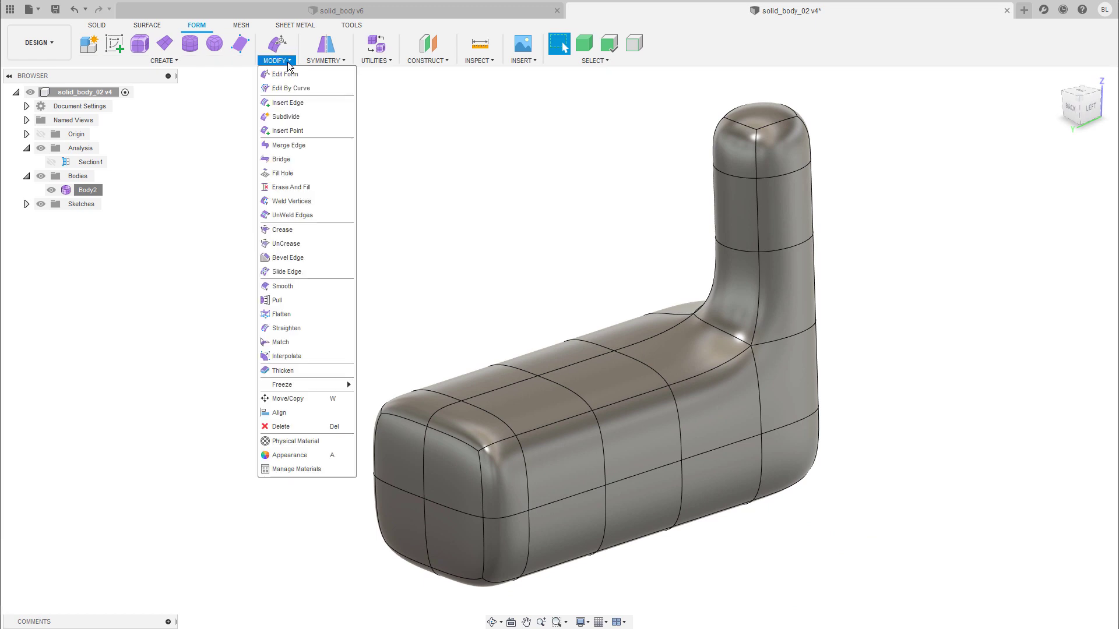
pyautogui.click(296, 159)
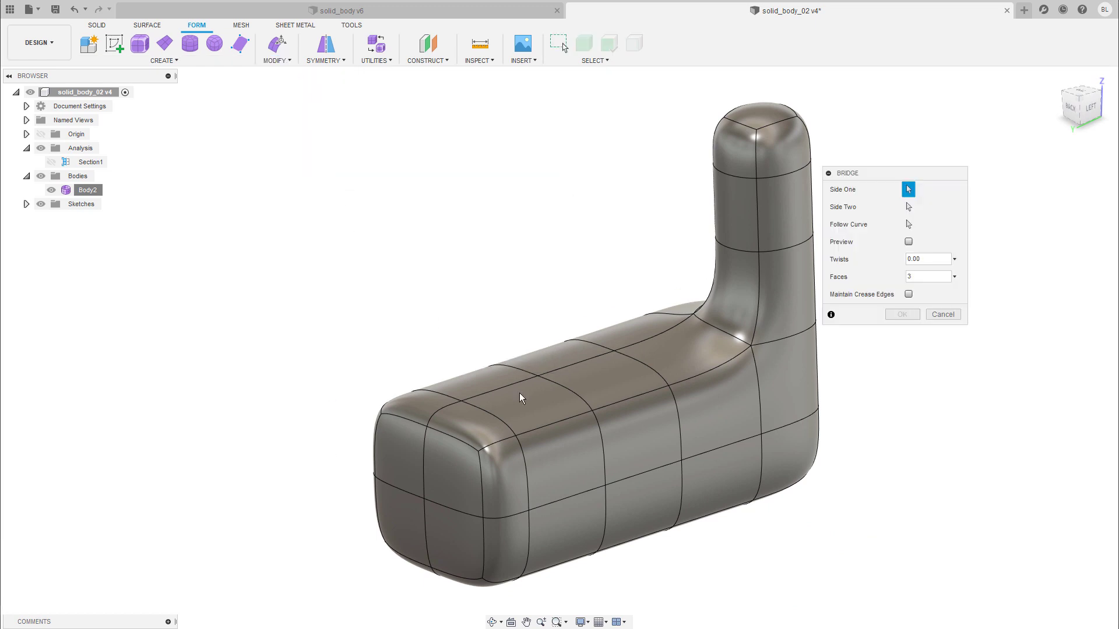
pyautogui.click(526, 407)
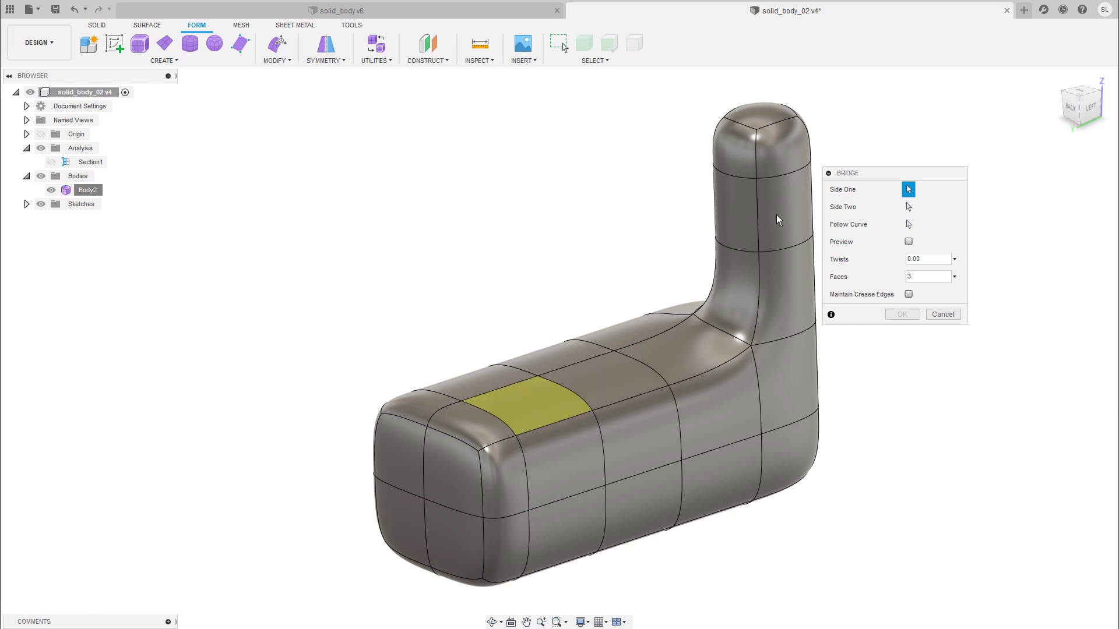
pyautogui.click(753, 155)
pyautogui.keyDown('shift'); pyautogui.moveTo(547, 241); pyautogui.dragTo(601, 238, button='middle'); pyautogui.keyUp('shift')
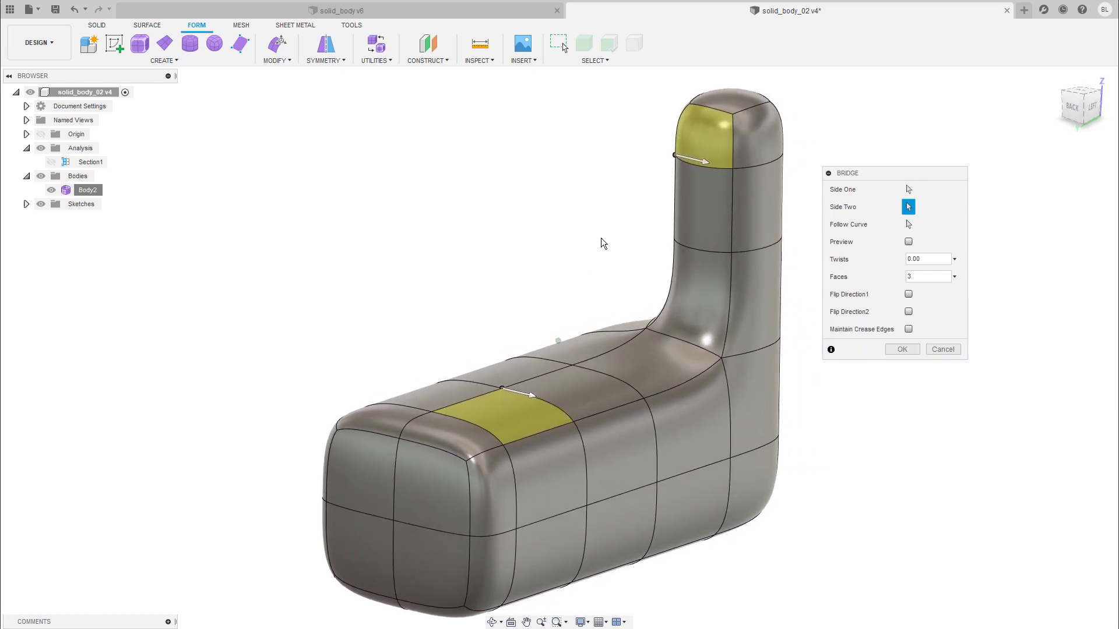
pyautogui.click(902, 349)
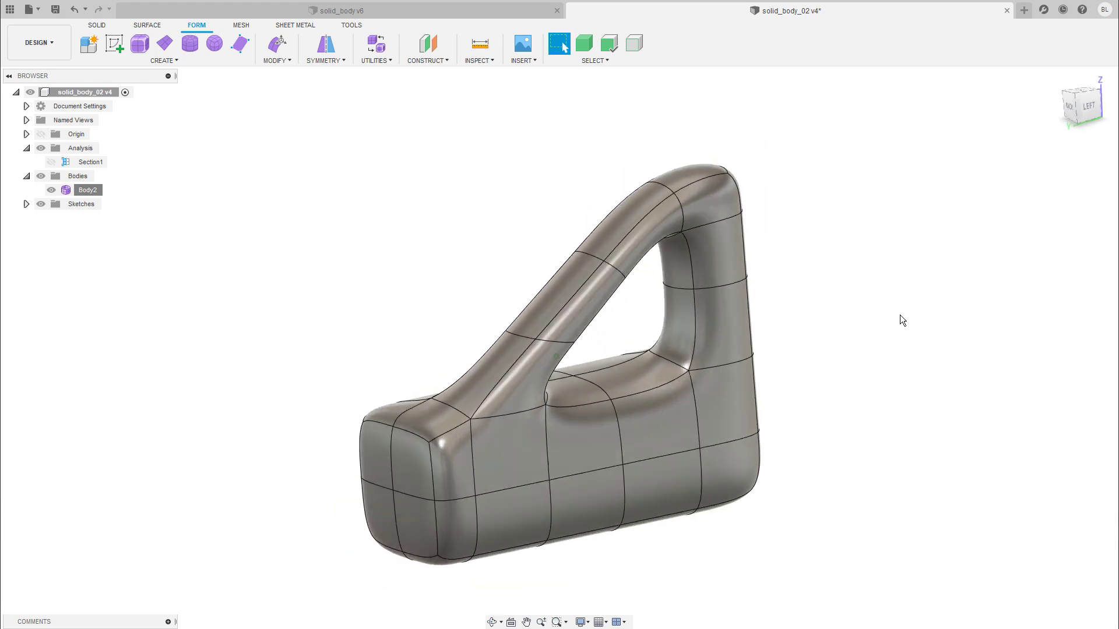
pyautogui.keyDown('shift'); pyautogui.moveTo(899, 316); pyautogui.dragTo(876, 272, button='middle'); pyautogui.keyUp('shift')
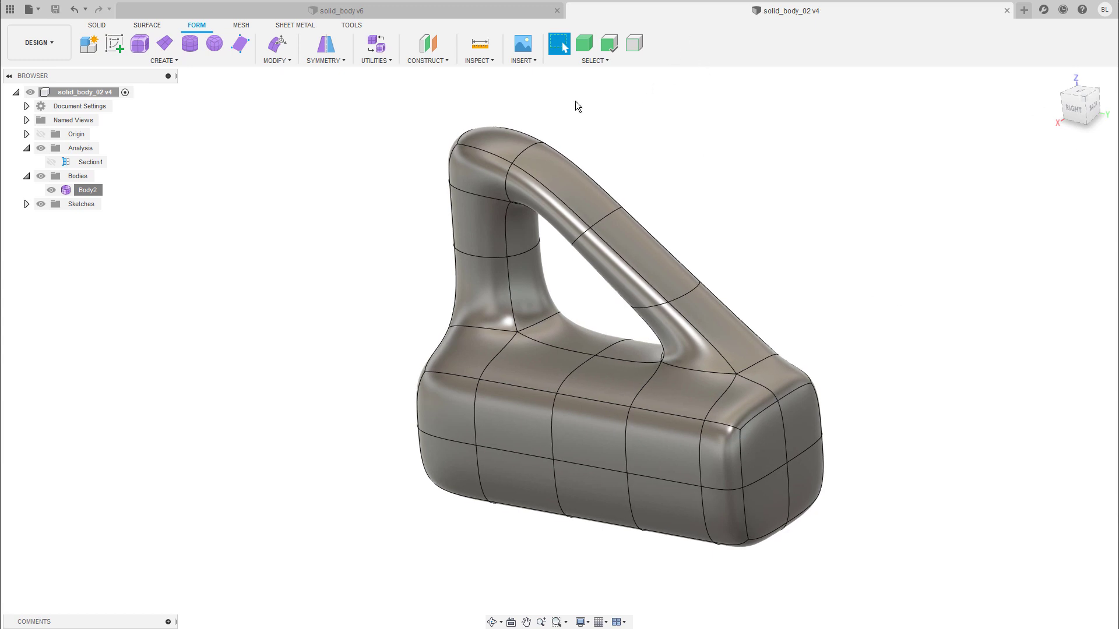
# Convert the T-spline body to a BRep solid with T-Splines to BRep, using the New Body operation.
pyautogui.click(379, 61)
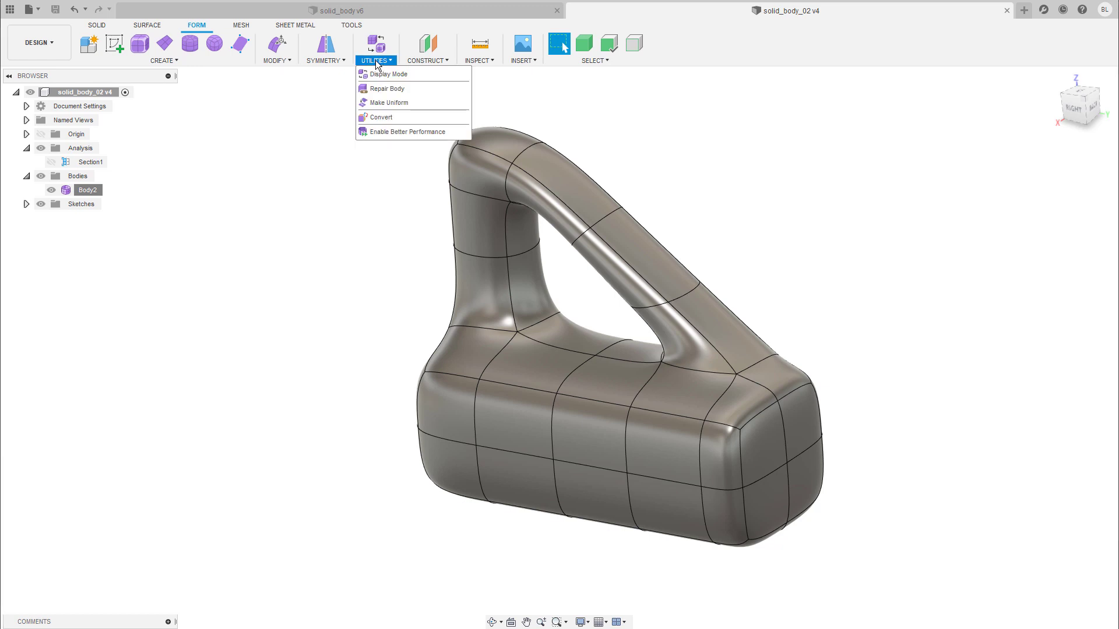
pyautogui.click(385, 118)
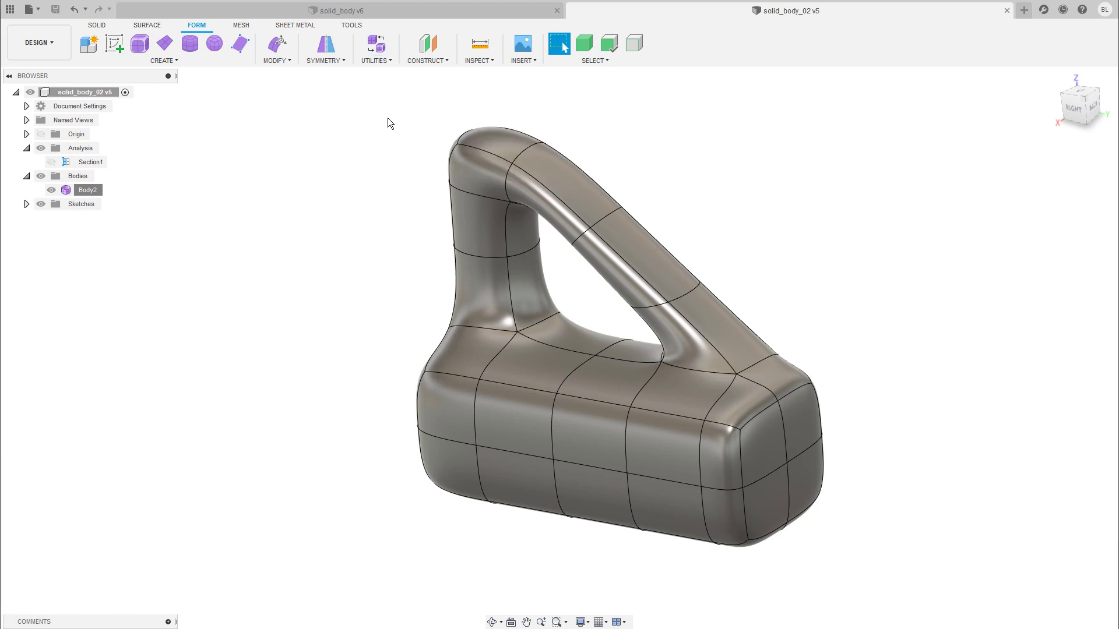
pyautogui.click(917, 190)
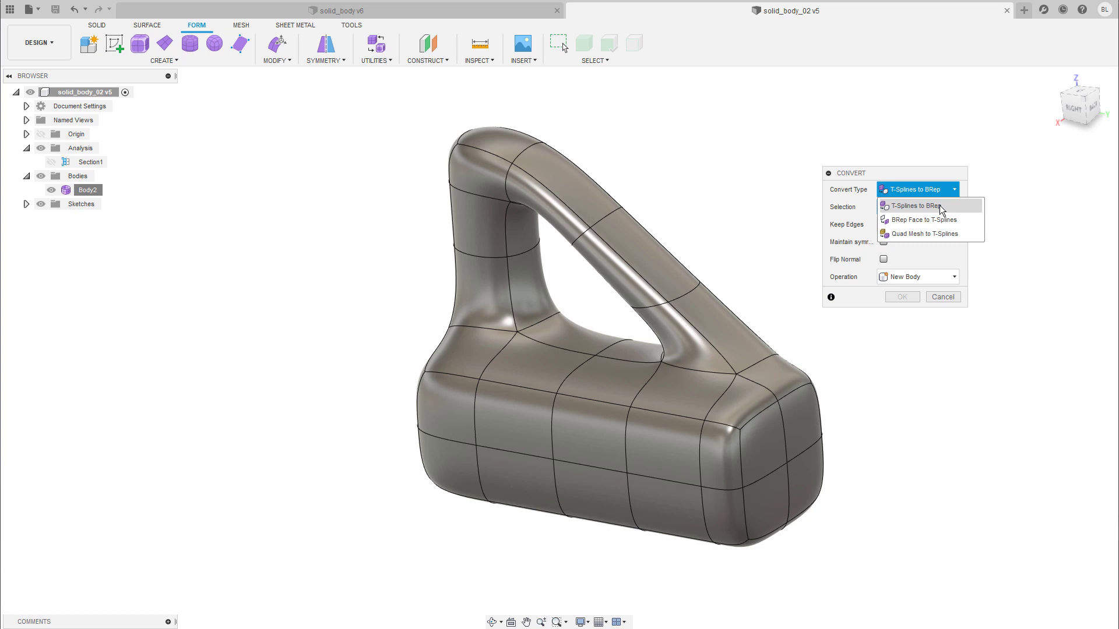
pyautogui.click(939, 207)
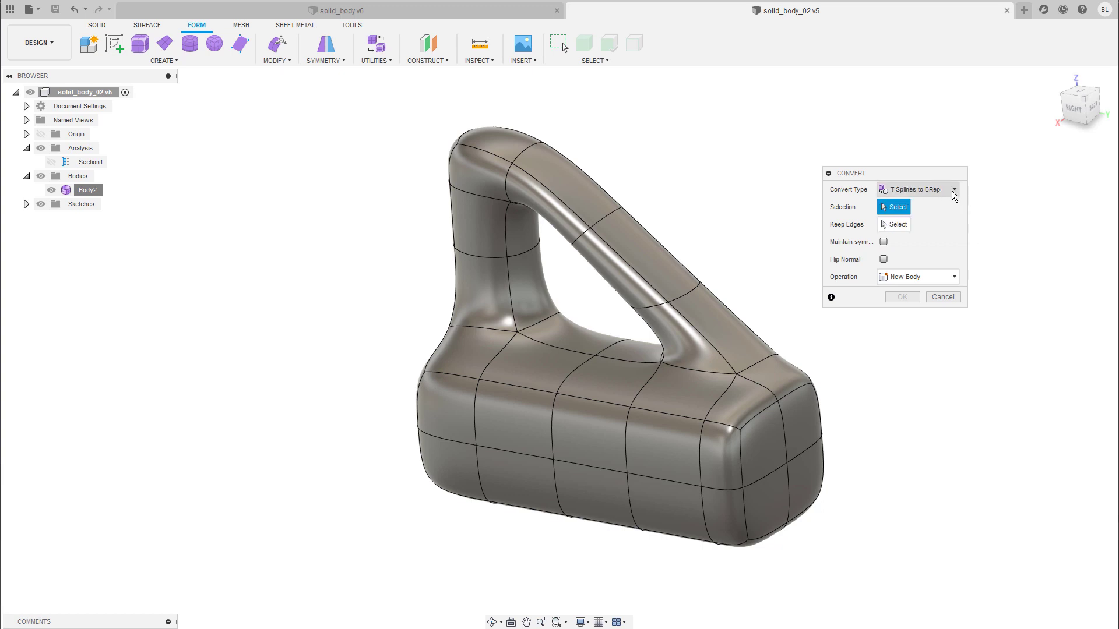
pyautogui.click(687, 308)
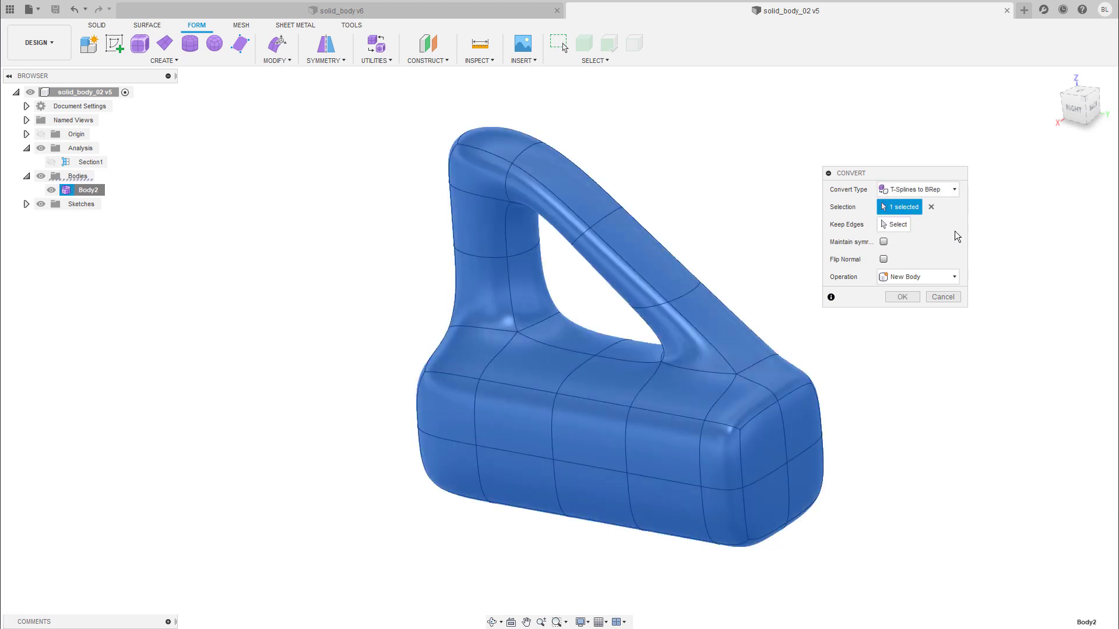
pyautogui.click(921, 276)
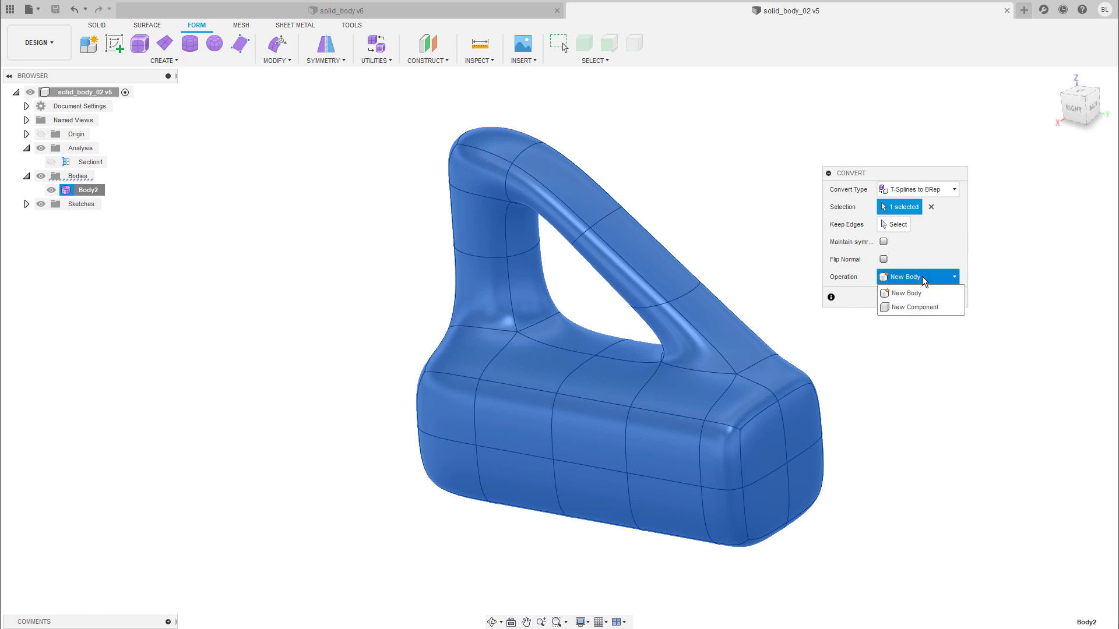
pyautogui.click(903, 294)
pyautogui.click(904, 296)
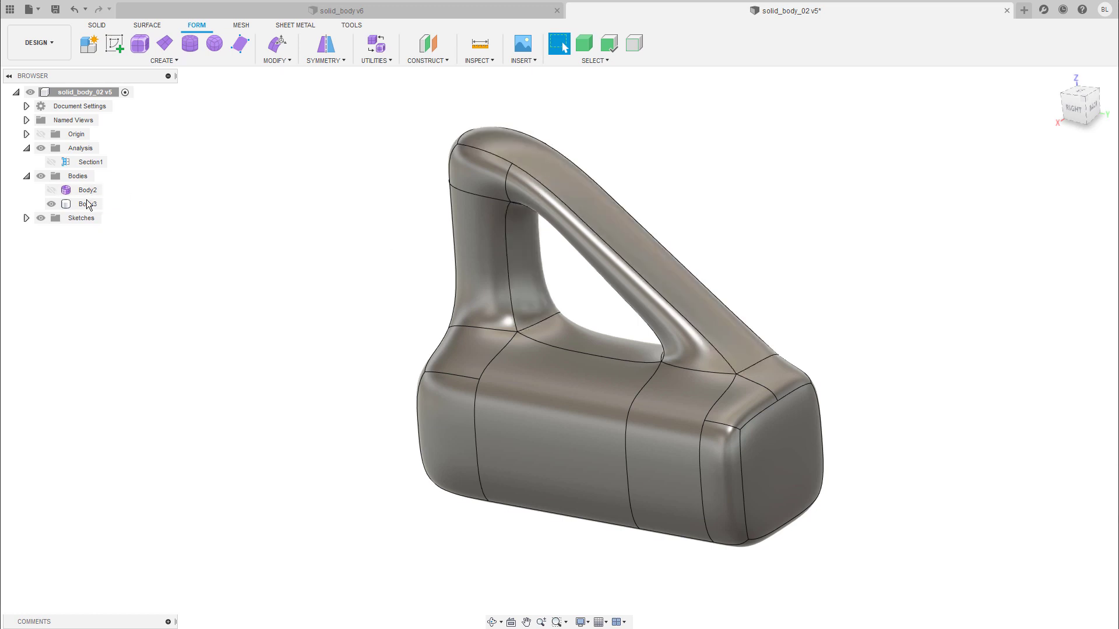
# Examine the converted body's interior with a section analysis offset from the YZ plane, and delete that section.
pyautogui.click(88, 204)
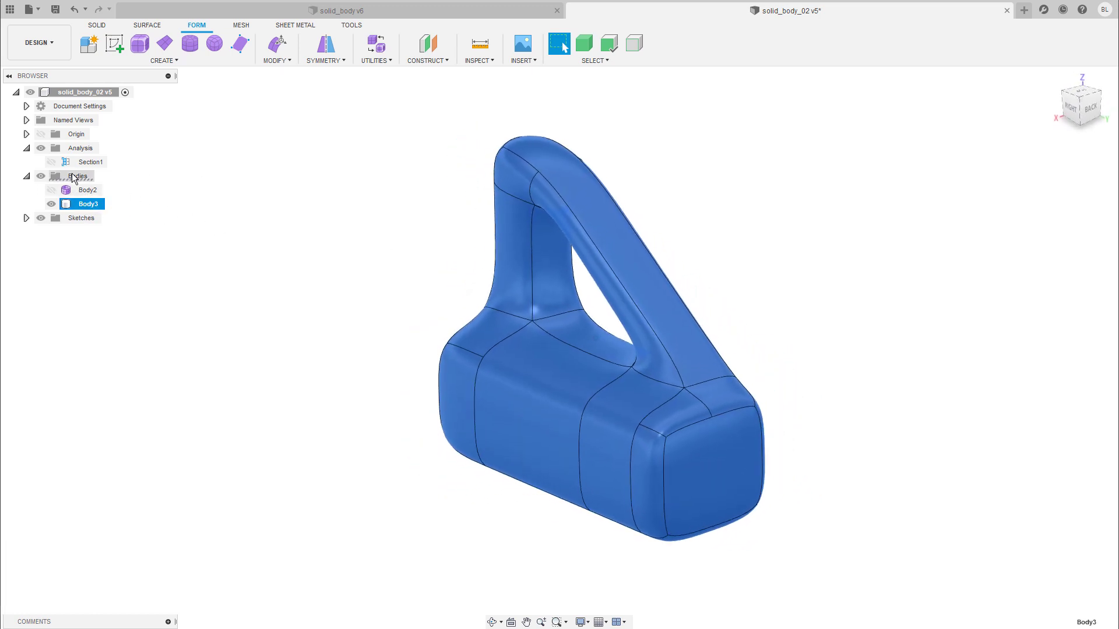
pyautogui.click(476, 61)
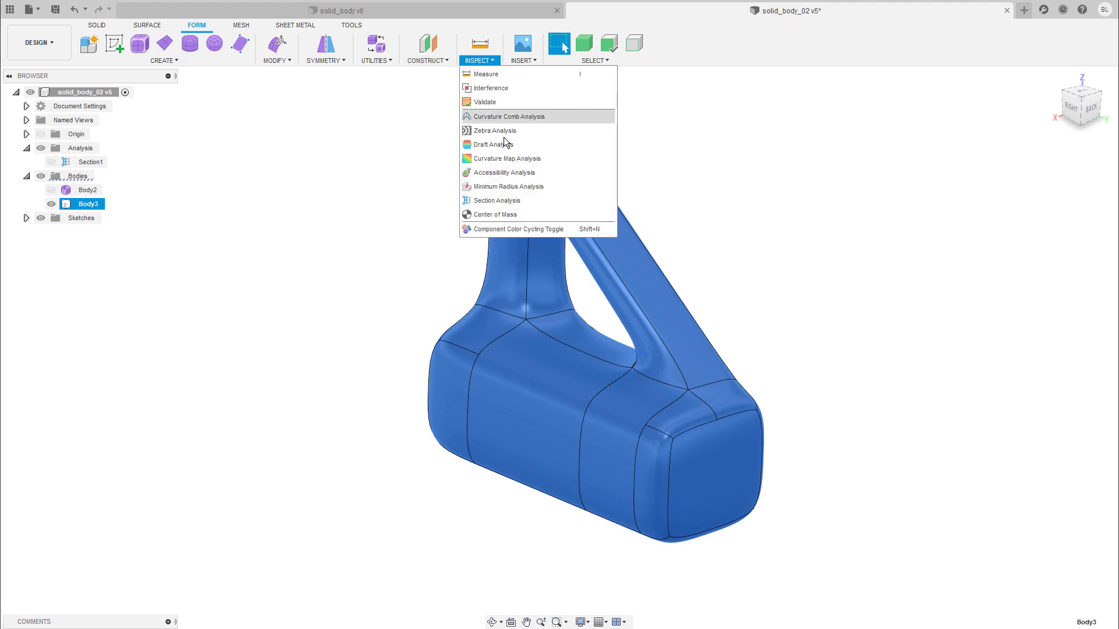
pyautogui.click(499, 199)
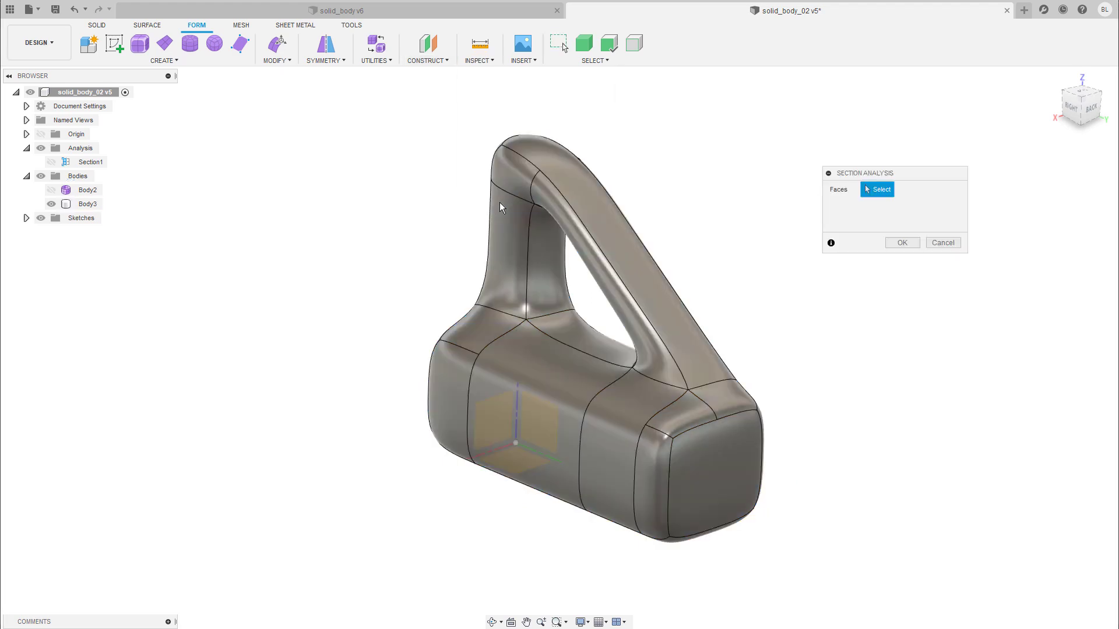
pyautogui.click(551, 424)
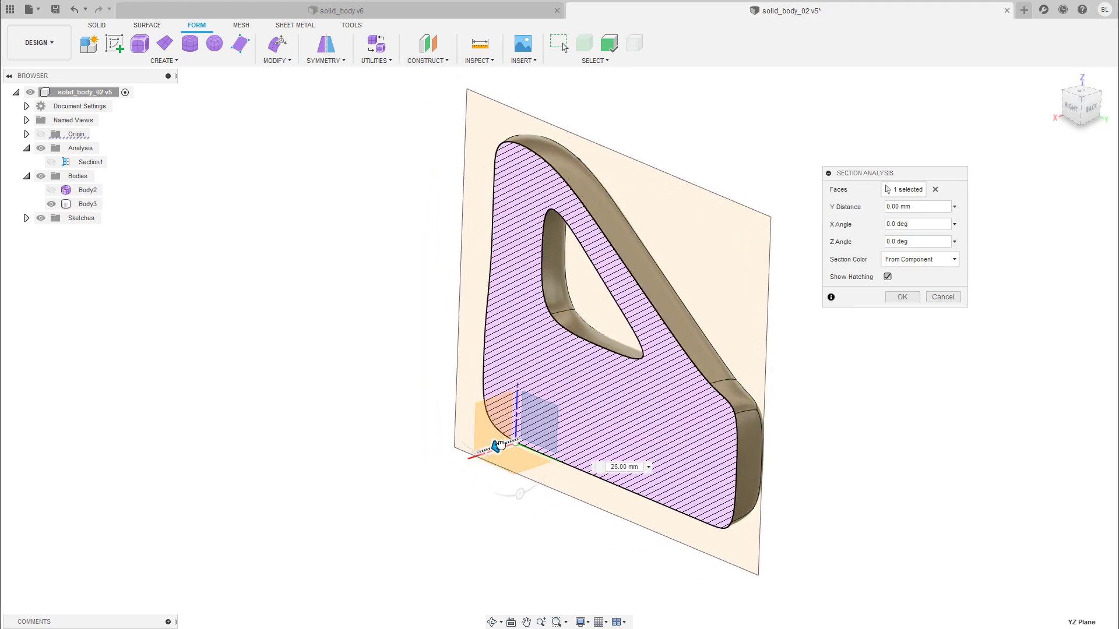
pyautogui.moveTo(465, 458); pyautogui.dragTo(469, 454)
pyautogui.click(902, 296)
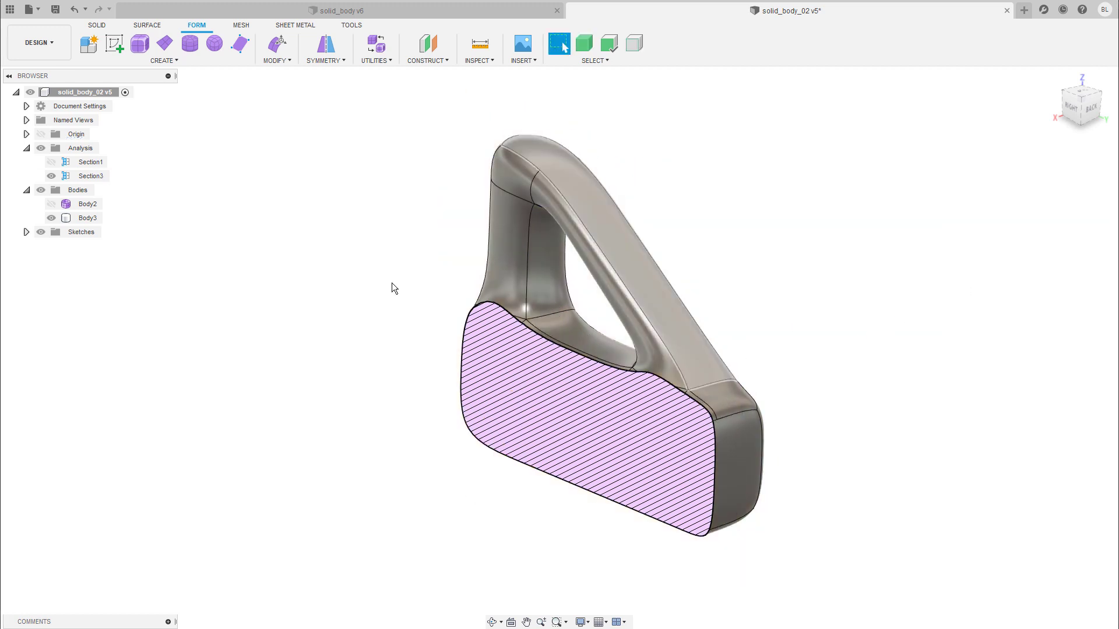
pyautogui.click(90, 176)
pyautogui.press('Delete')
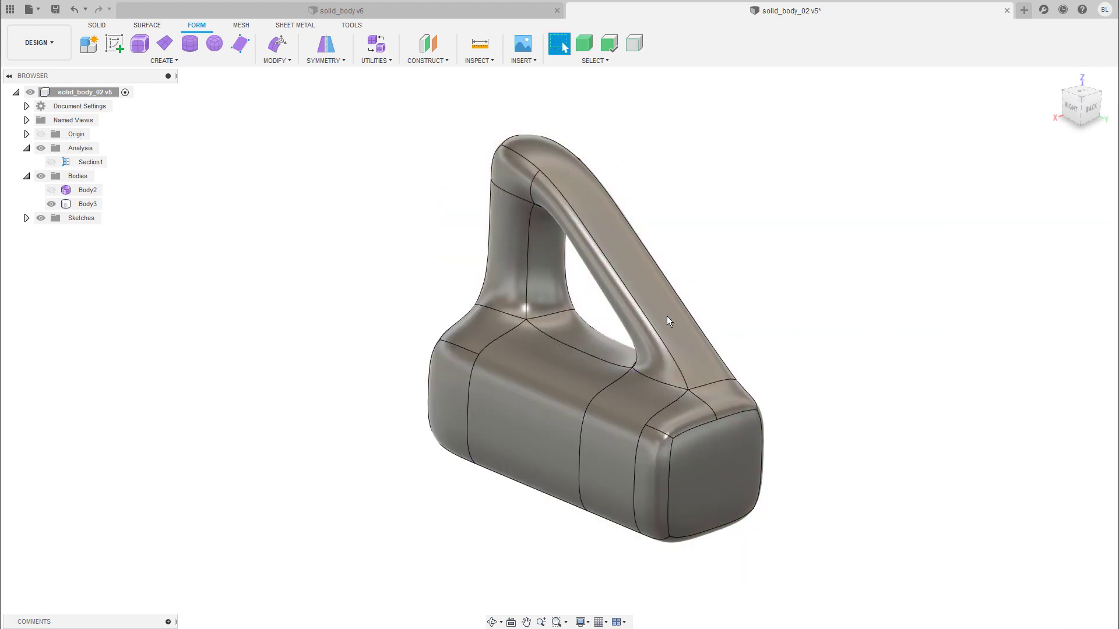
pyautogui.keyDown('shift'); pyautogui.moveTo(667, 316); pyautogui.dragTo(811, 281, button='middle'); pyautogui.keyUp('shift')
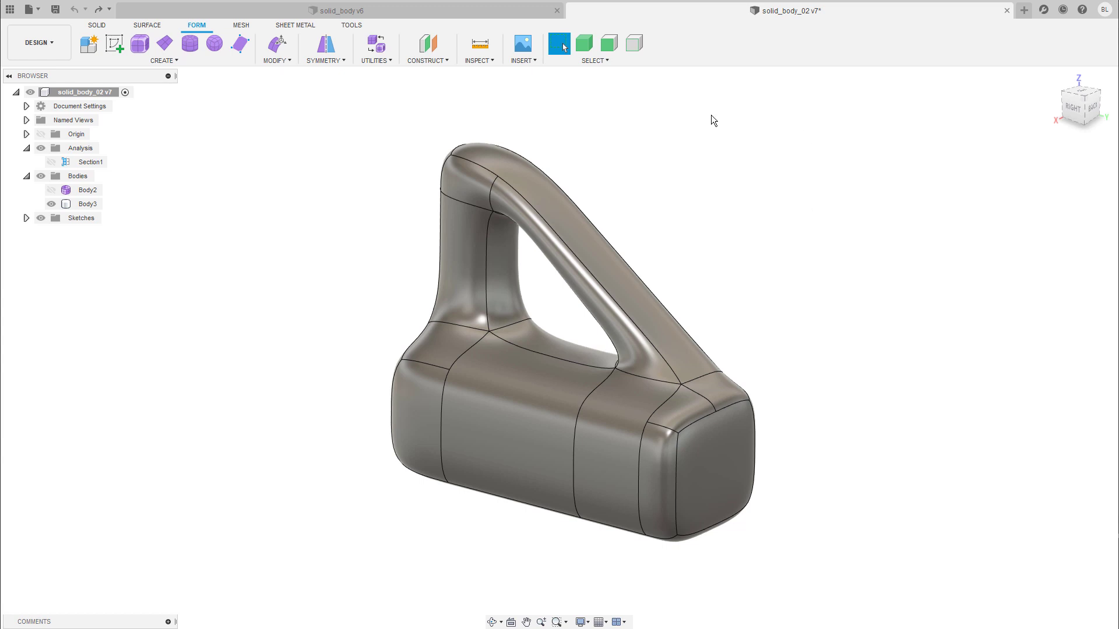
# Convert the visible solid body to a mesh with BRep to Mesh, using the New Body operation and Medium refinement.
pyautogui.click(240, 26)
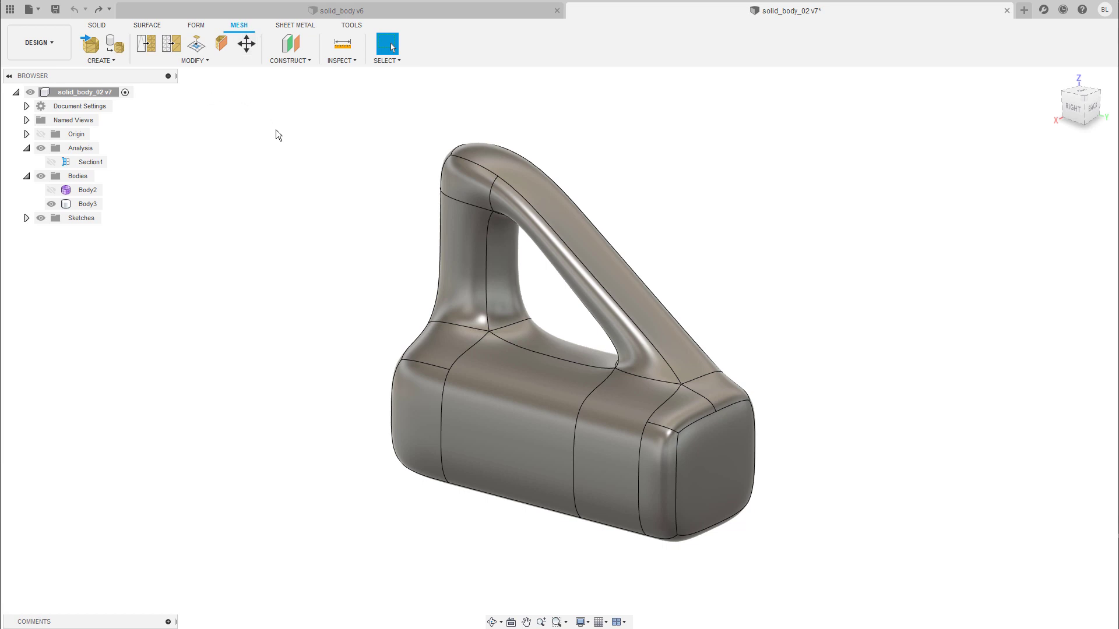
pyautogui.click(39, 9)
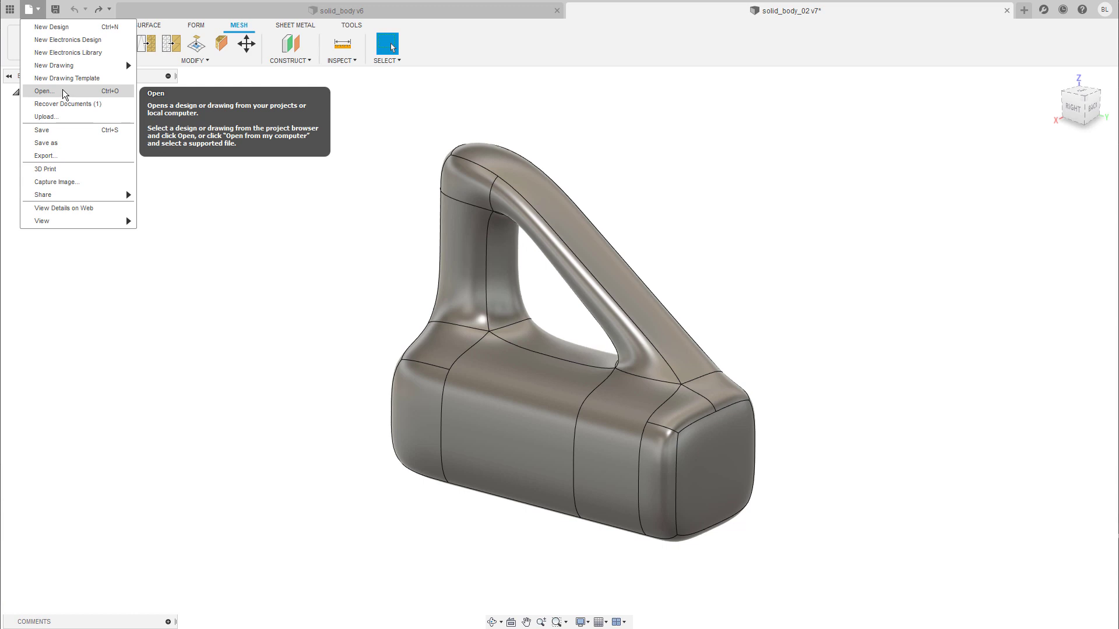
pyautogui.click(307, 189)
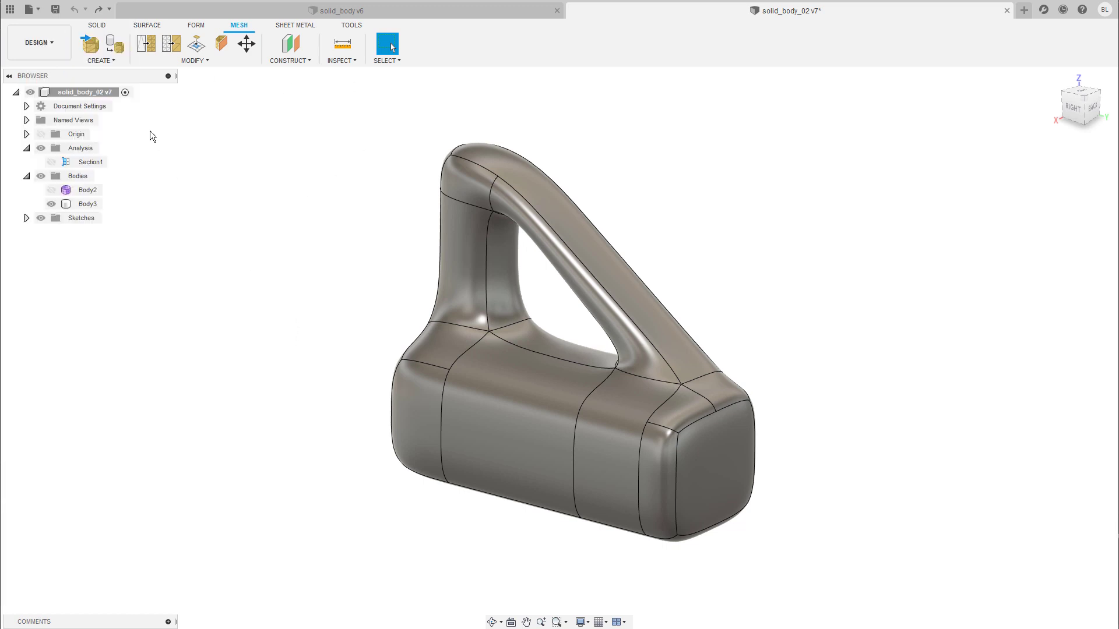
pyautogui.click(114, 62)
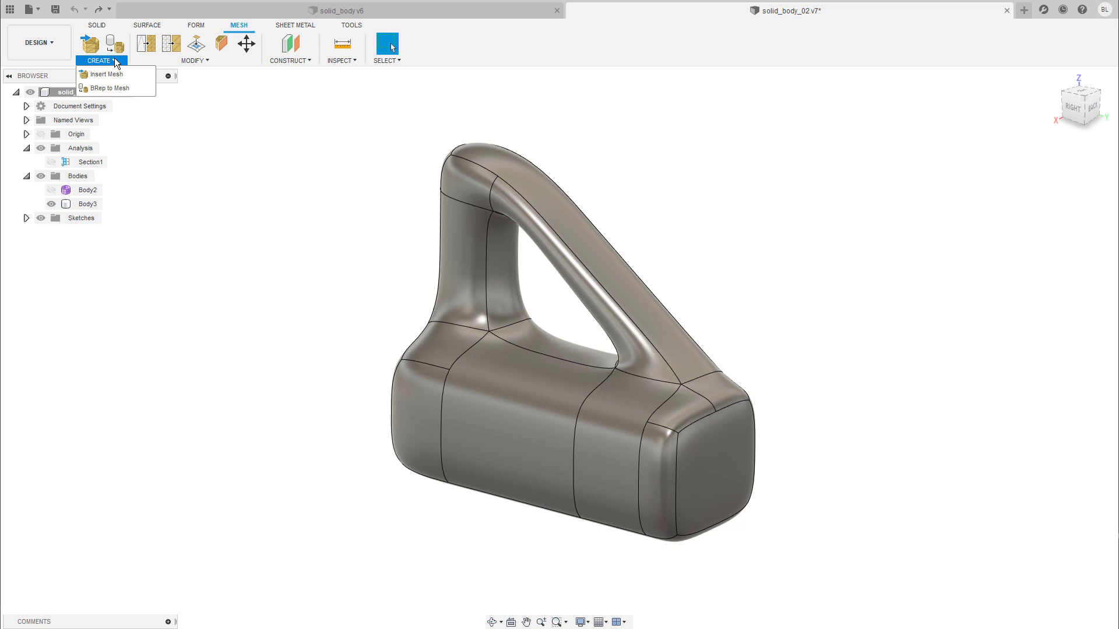
pyautogui.click(106, 89)
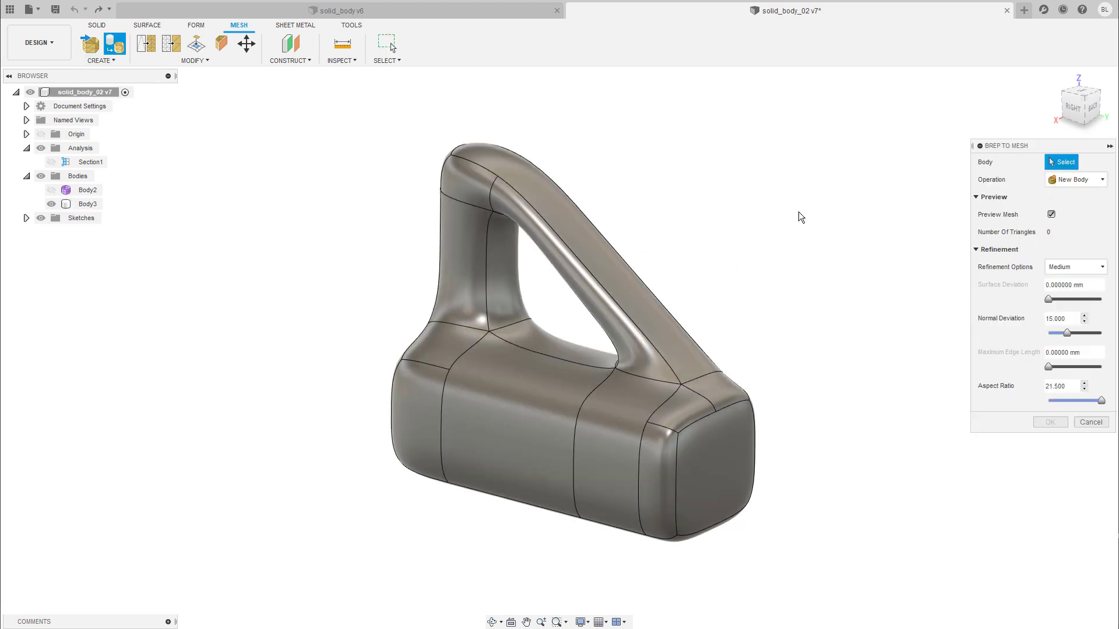
pyautogui.click(648, 299)
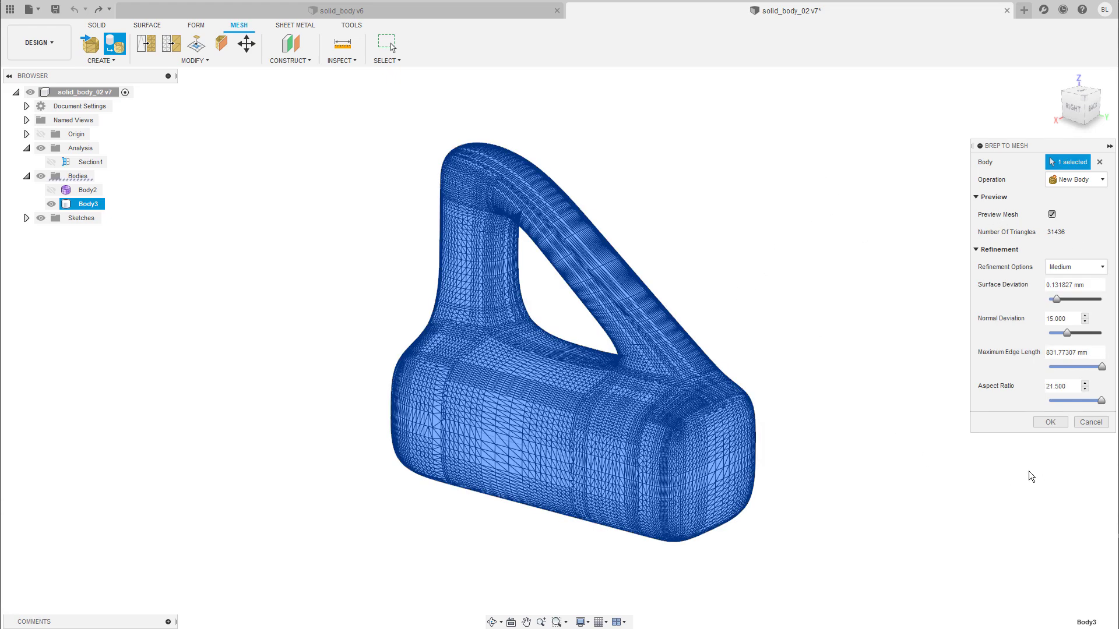
pyautogui.click(1051, 423)
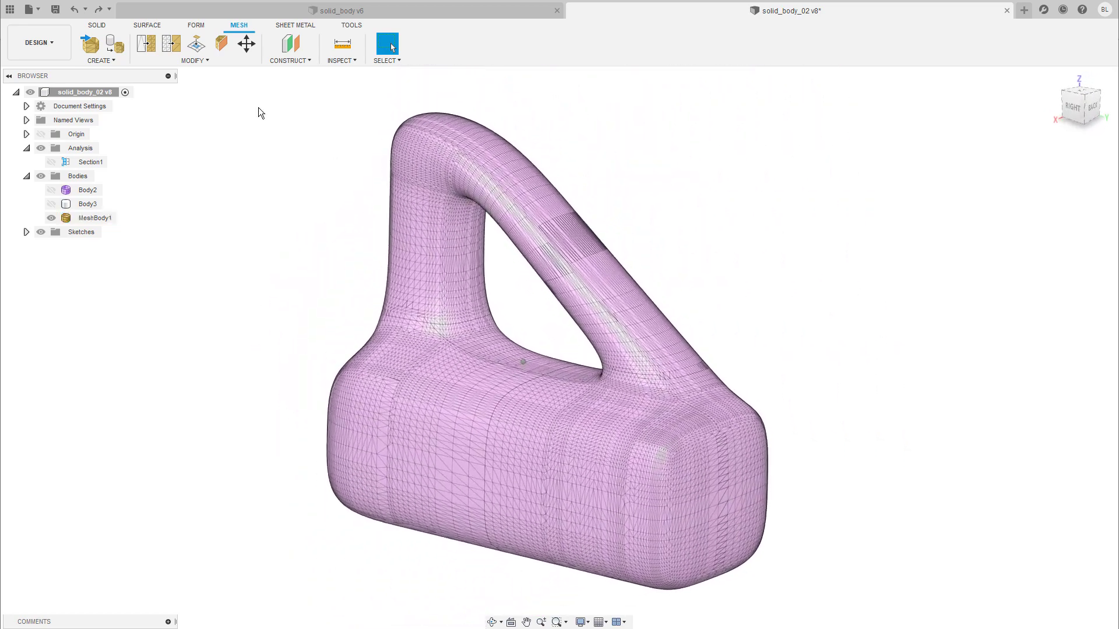
# Cut the mesh body lengthwise with Plane Cut, using the Trim cut type and No Fill, and view its open side.
pyautogui.click(205, 58)
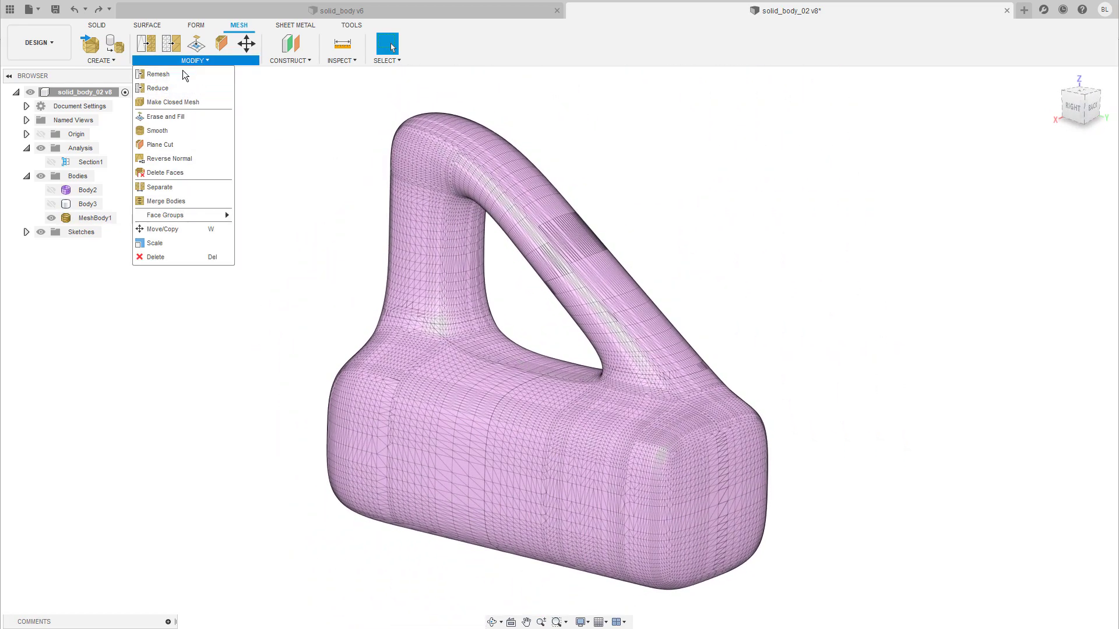
pyautogui.click(840, 249)
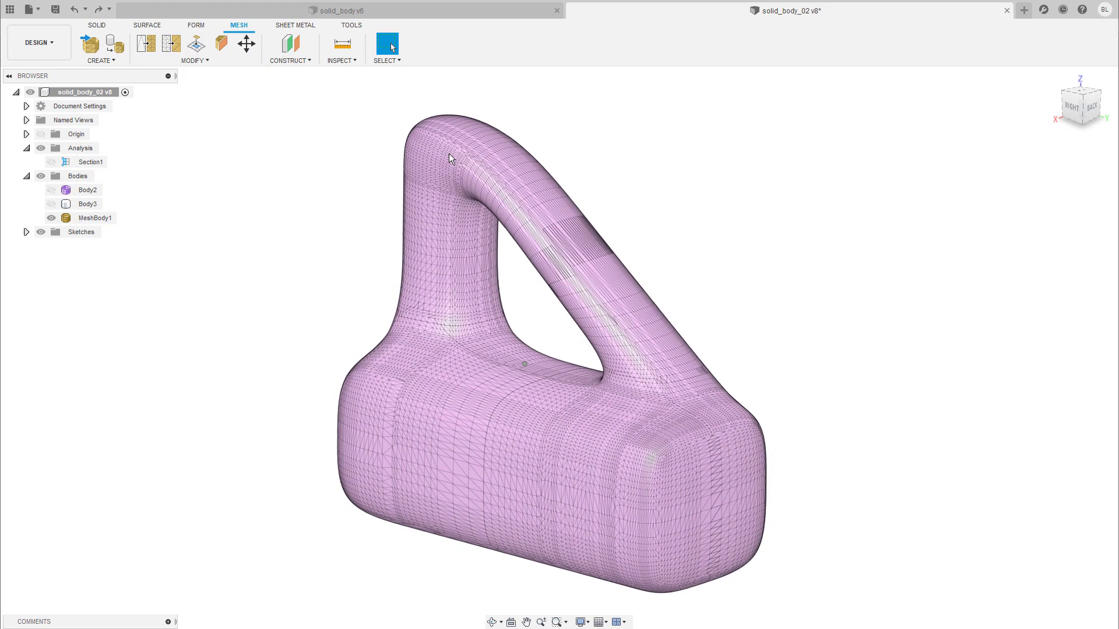
pyautogui.click(205, 61)
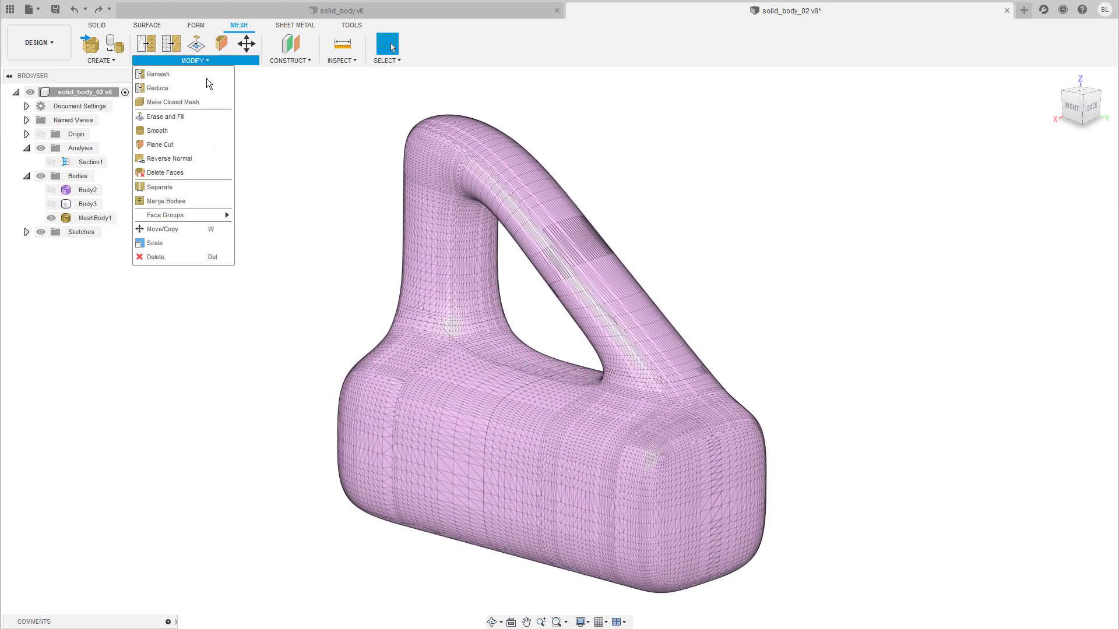
pyautogui.click(172, 143)
pyautogui.keyDown('shift'); pyautogui.moveTo(764, 300); pyautogui.dragTo(670, 326, button='middle'); pyautogui.keyUp('shift')
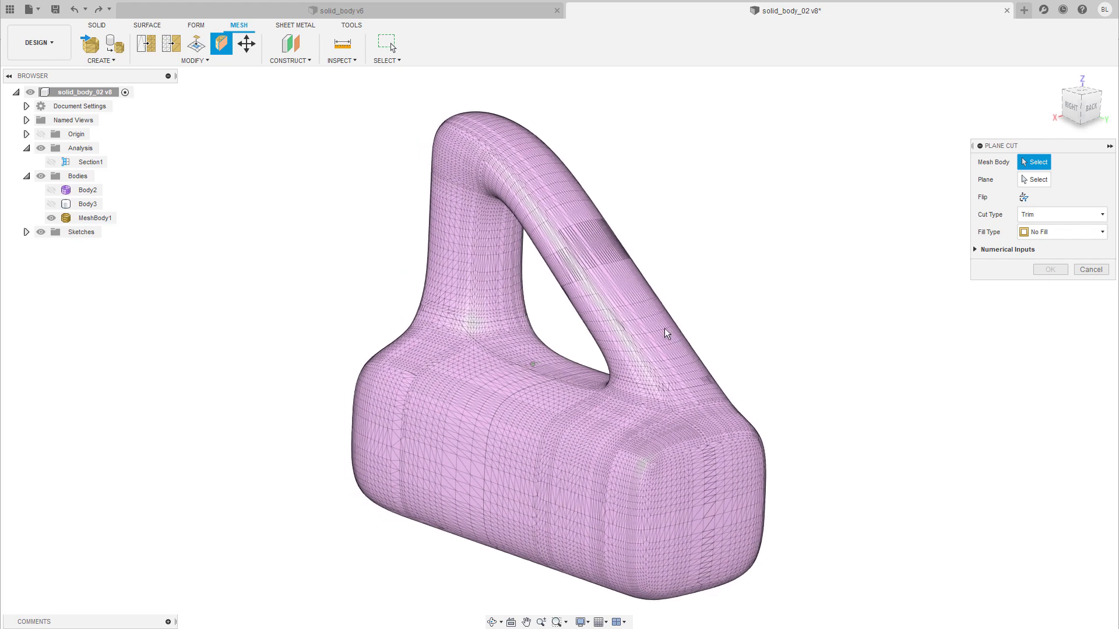
pyautogui.click(659, 340)
pyautogui.keyDown('shift'); pyautogui.moveTo(830, 292); pyautogui.dragTo(684, 315, button='middle'); pyautogui.keyUp('shift')
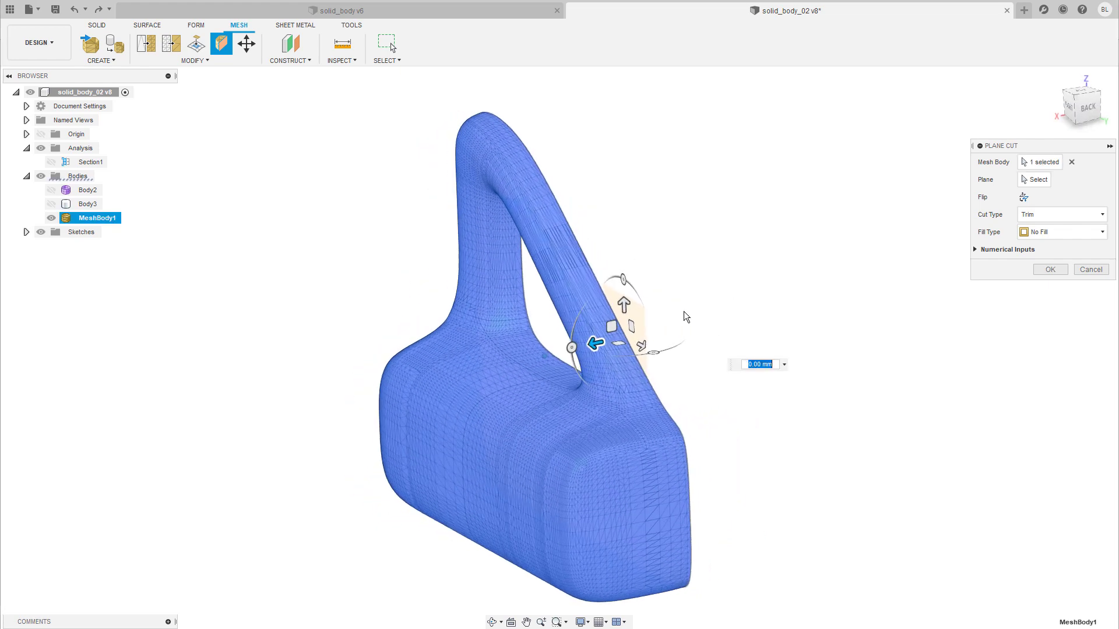
pyautogui.moveTo(589, 343)
pyautogui.mouseDown()
pyautogui.moveTo(565, 353)
pyautogui.moveTo(592, 344)
pyautogui.mouseUp()
pyautogui.click(1078, 269)
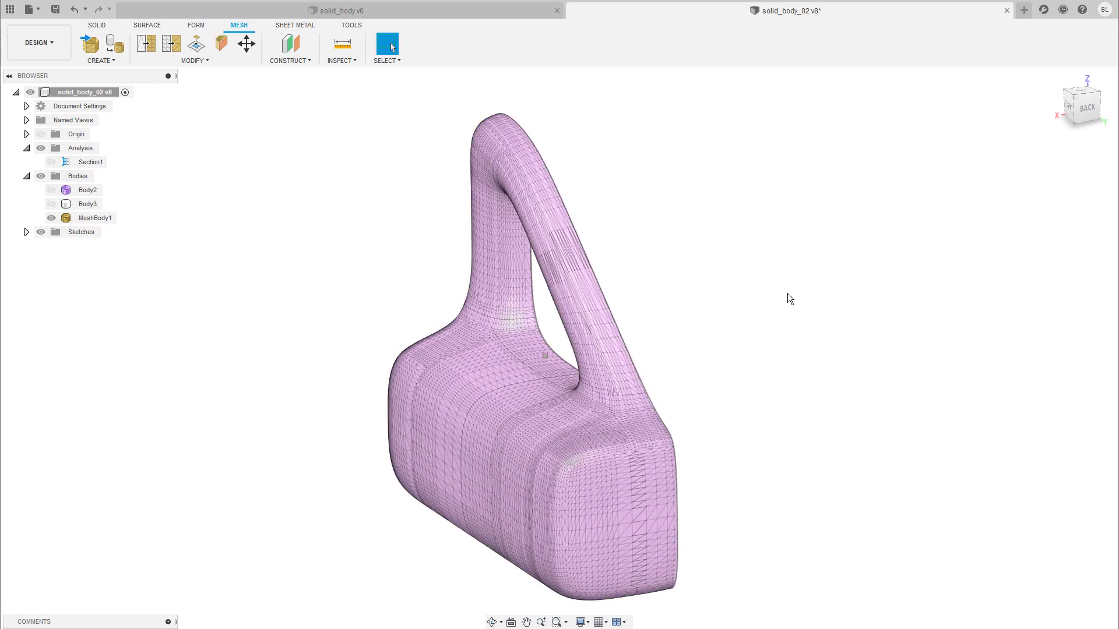
pyautogui.keyDown('shift'); pyautogui.moveTo(788, 292); pyautogui.dragTo(861, 278, button='middle'); pyautogui.keyUp('shift')
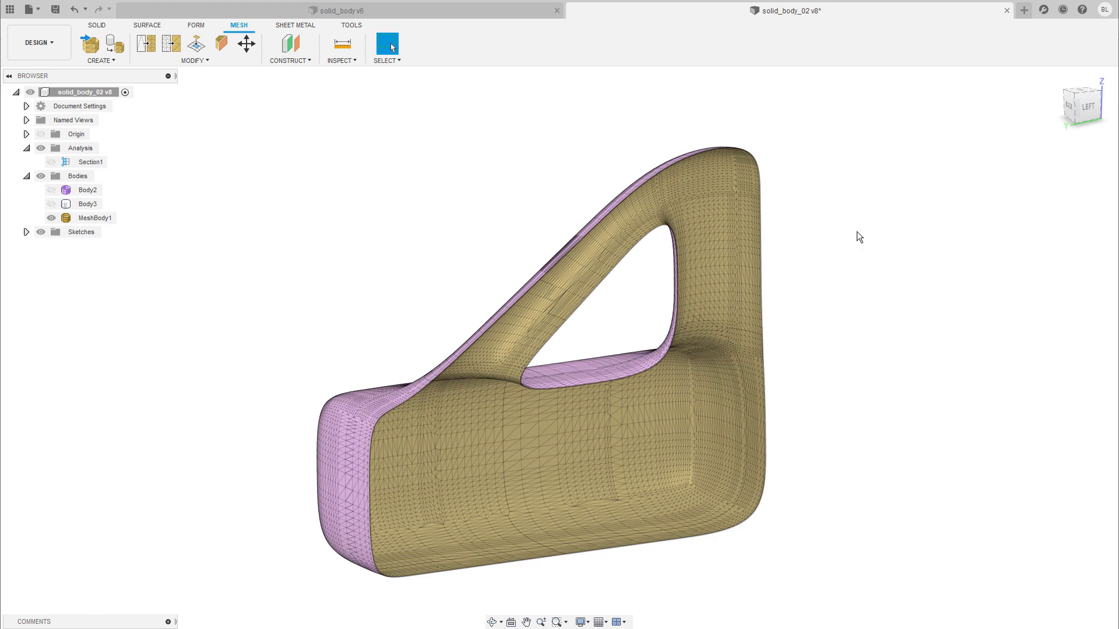
# Open the file torus_quads.obj from the computer's Desktop.
pyautogui.hotkey('ctrl', 'n')
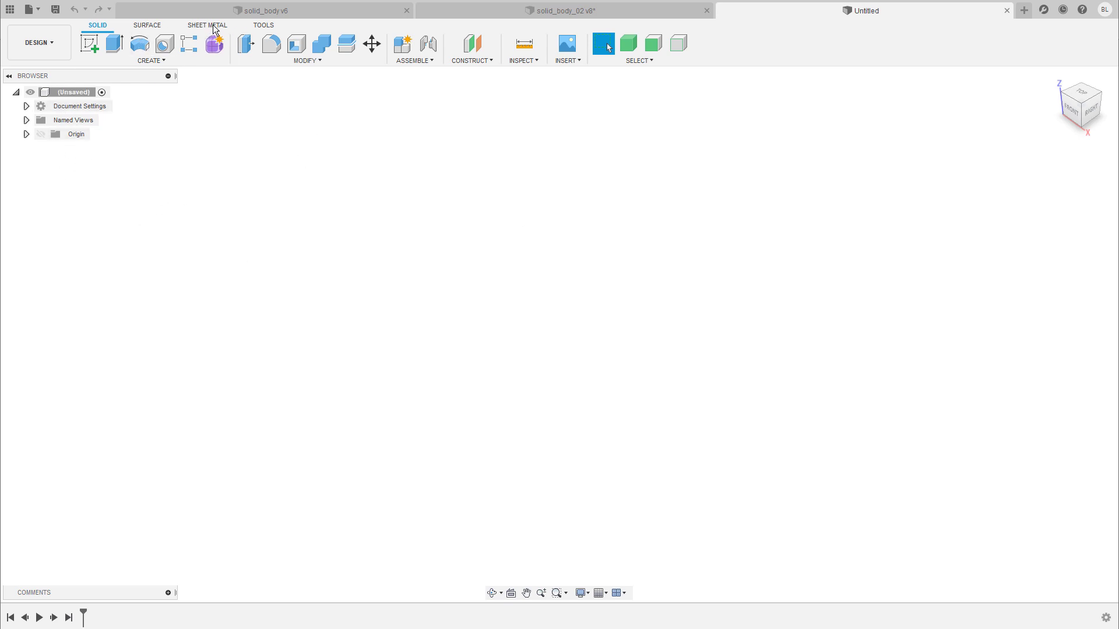
pyautogui.click(1006, 11)
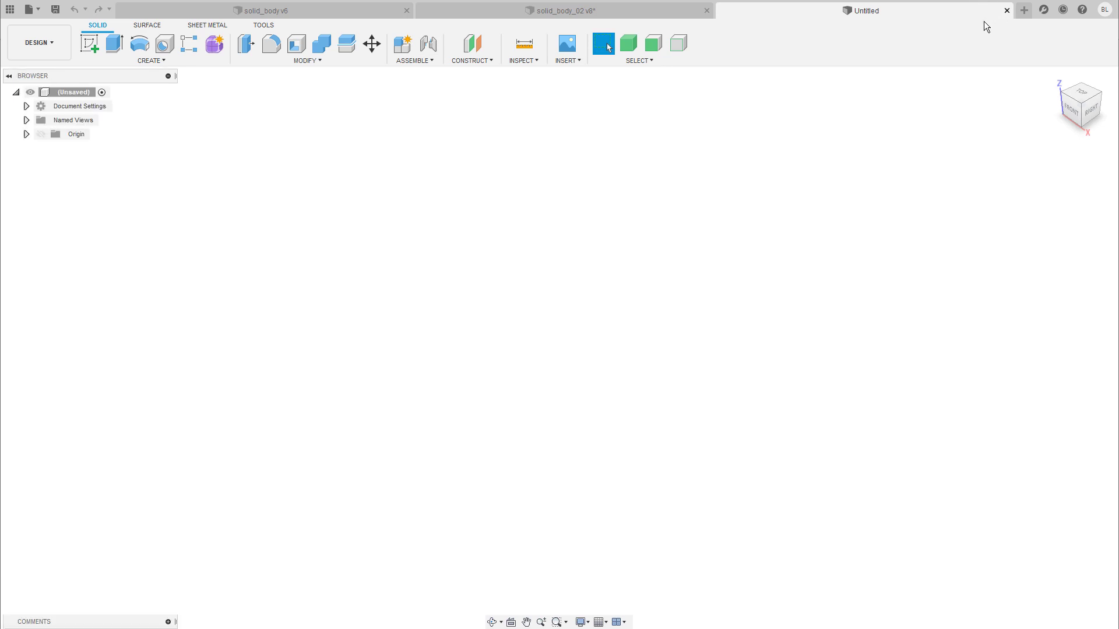
pyautogui.hotkey('ctrl', 'o')
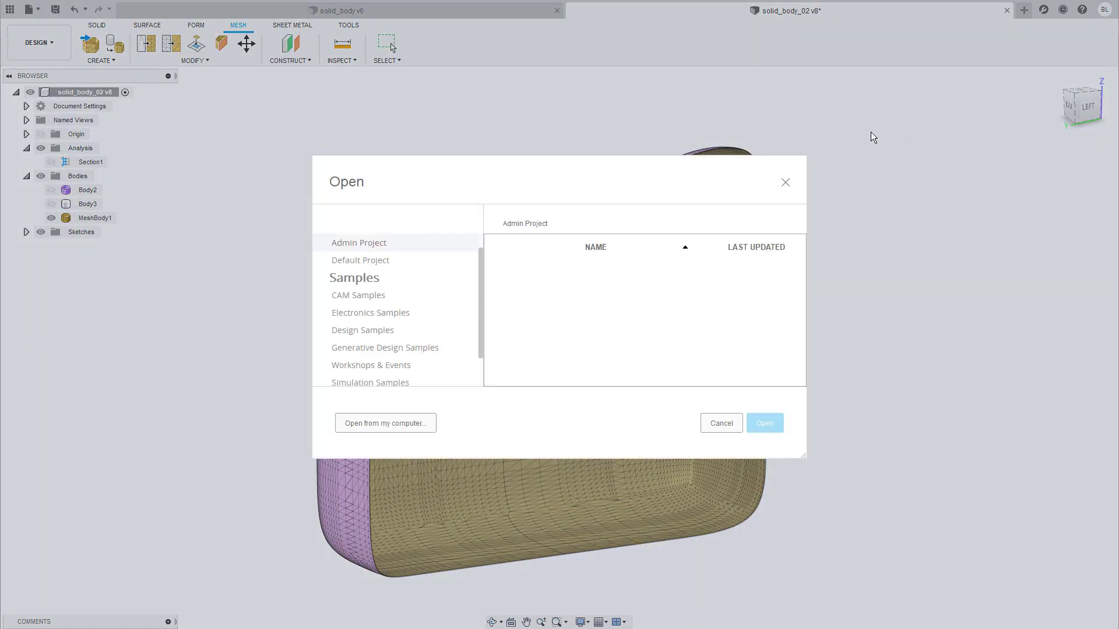
pyautogui.click(399, 422)
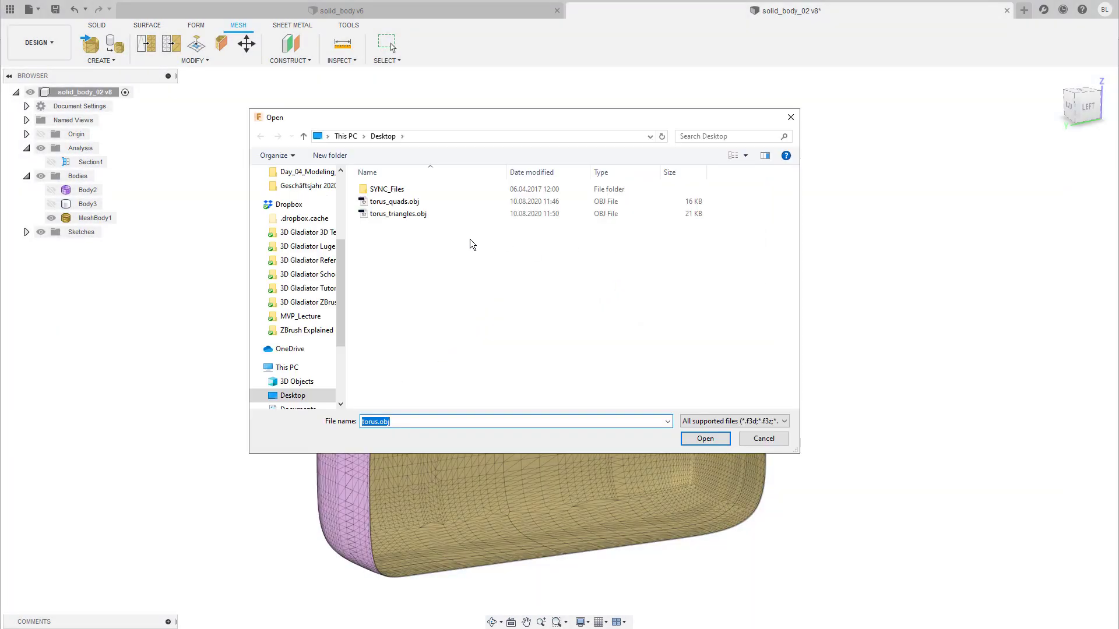
pyautogui.doubleClick(393, 201)
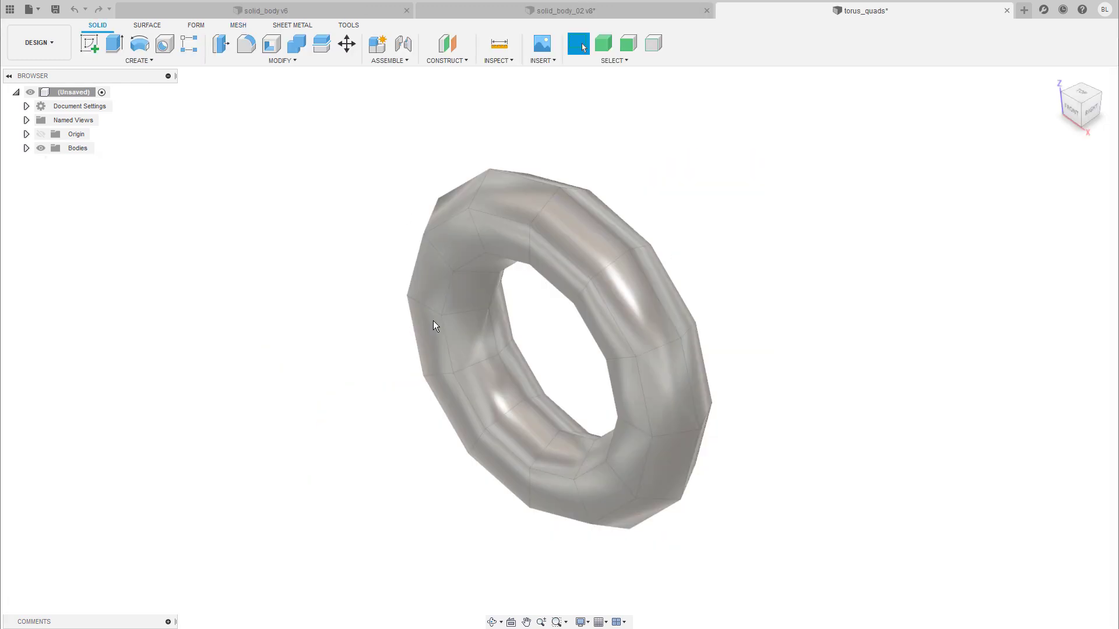
pyautogui.keyDown('shift'); pyautogui.moveTo(729, 228); pyautogui.dragTo(583, 94, button='middle'); pyautogui.keyUp('shift')
pyautogui.click(238, 27)
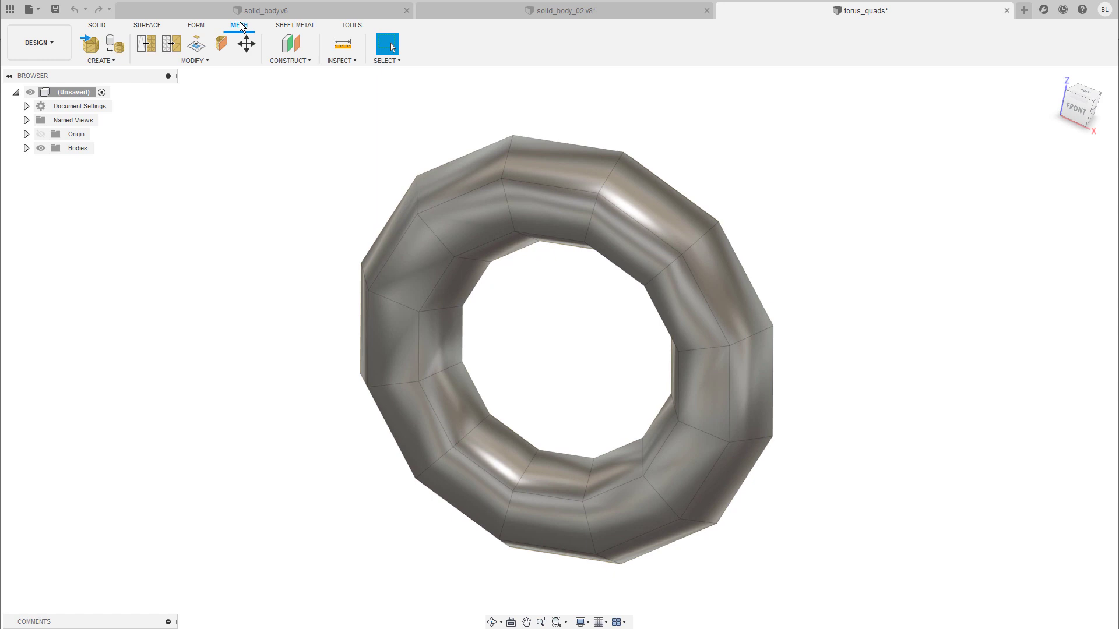
pyautogui.click(199, 61)
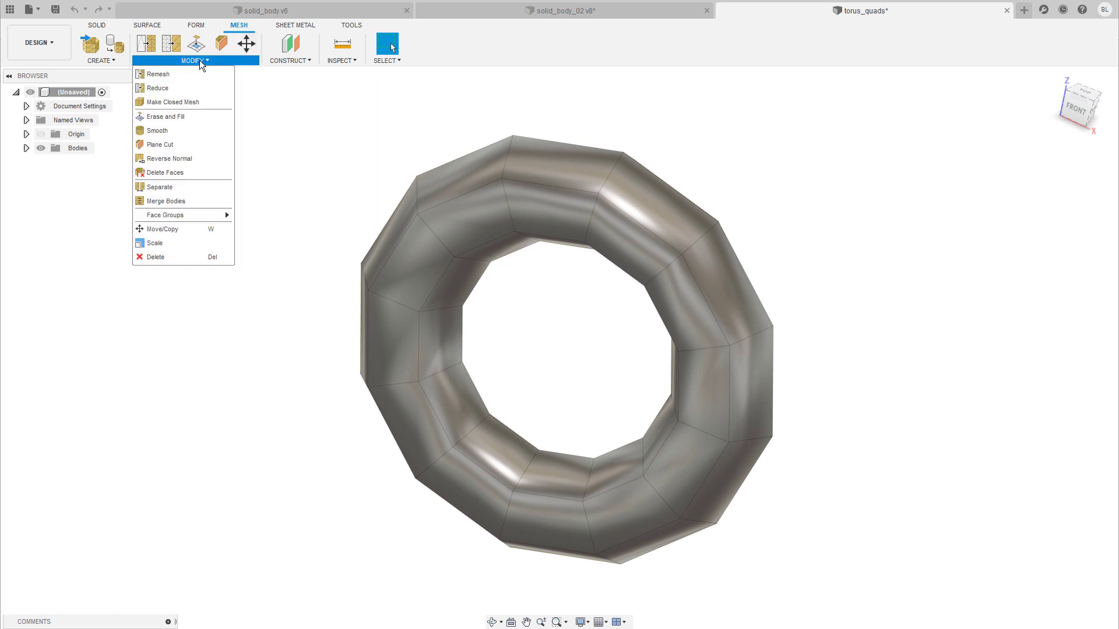
pyautogui.click(174, 146)
pyautogui.keyDown('shift'); pyautogui.moveTo(662, 275); pyautogui.dragTo(824, 249, button='middle'); pyautogui.keyUp('shift')
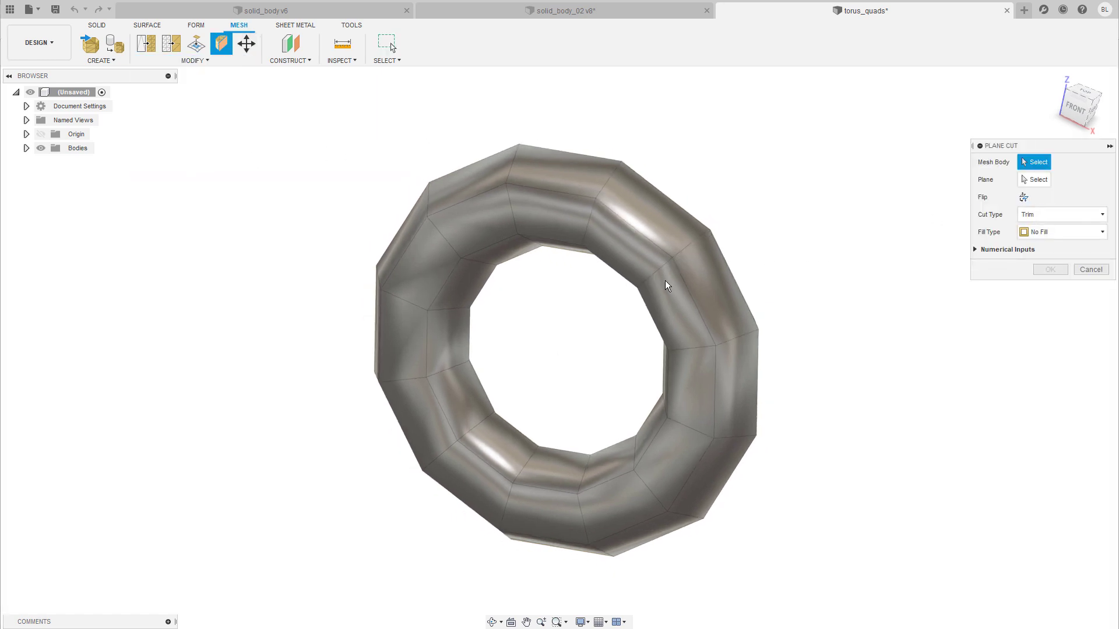
pyautogui.keyDown('shift'); pyautogui.moveTo(662, 274); pyautogui.dragTo(762, 280, button='middle'); pyautogui.keyUp('shift')
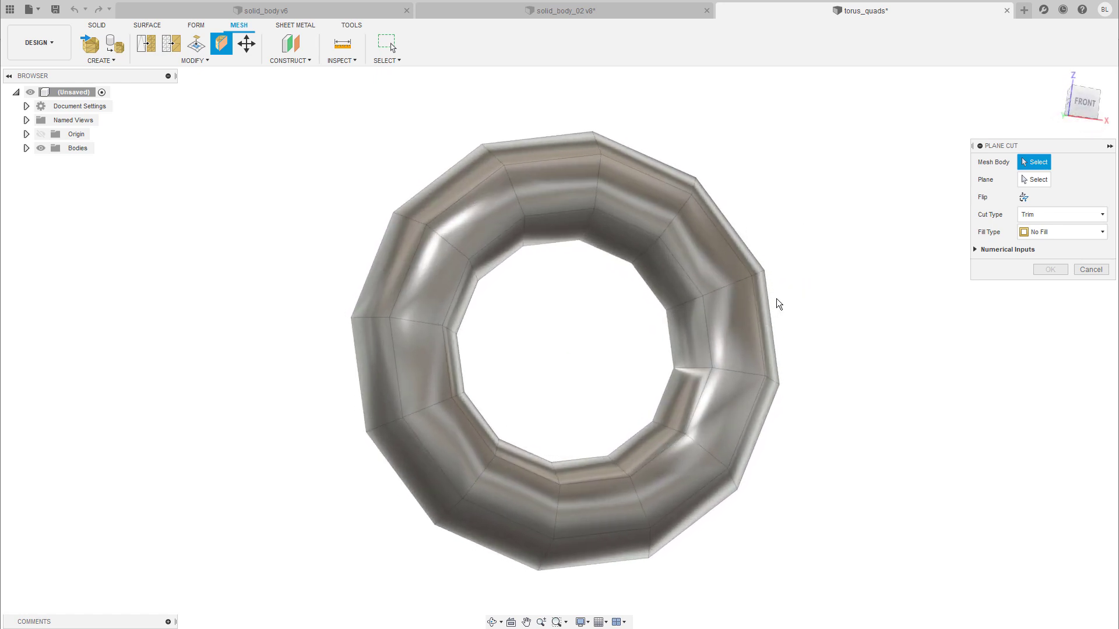
pyautogui.click(1091, 269)
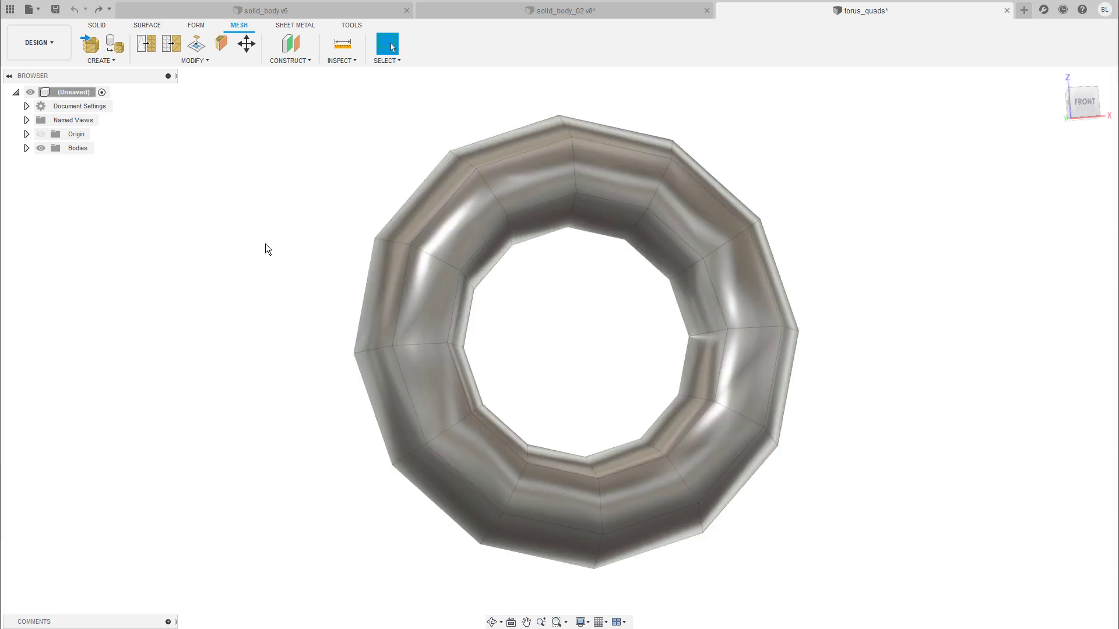
# Convert the torus mesh to a T-spline with Quad Mesh to T-Splines, using the New Body operation.
pyautogui.click(197, 26)
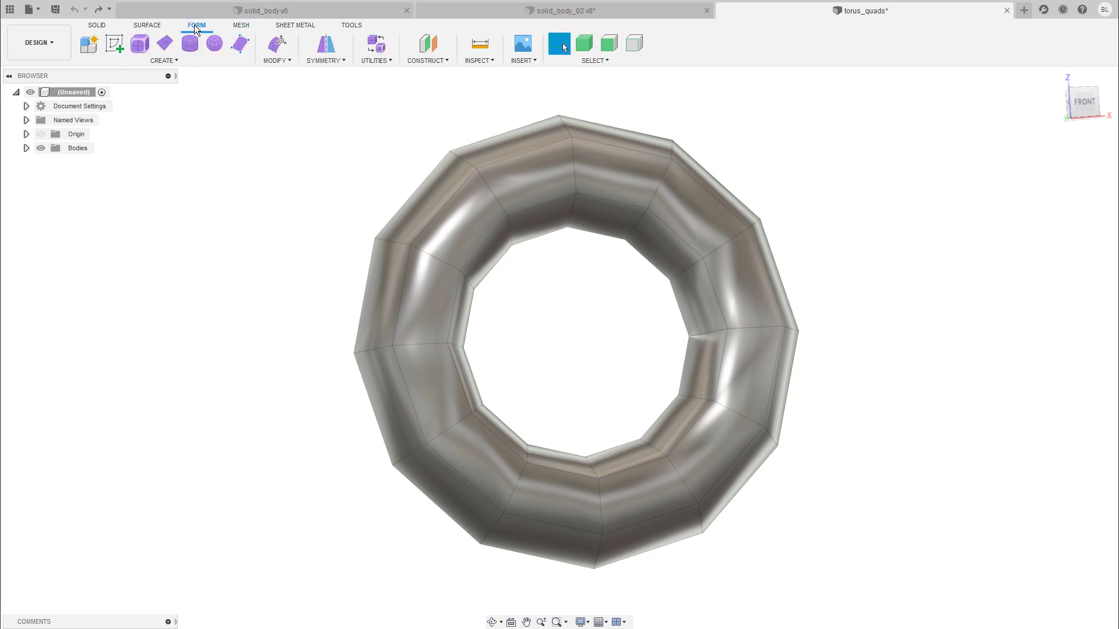
pyautogui.click(373, 61)
pyautogui.click(392, 115)
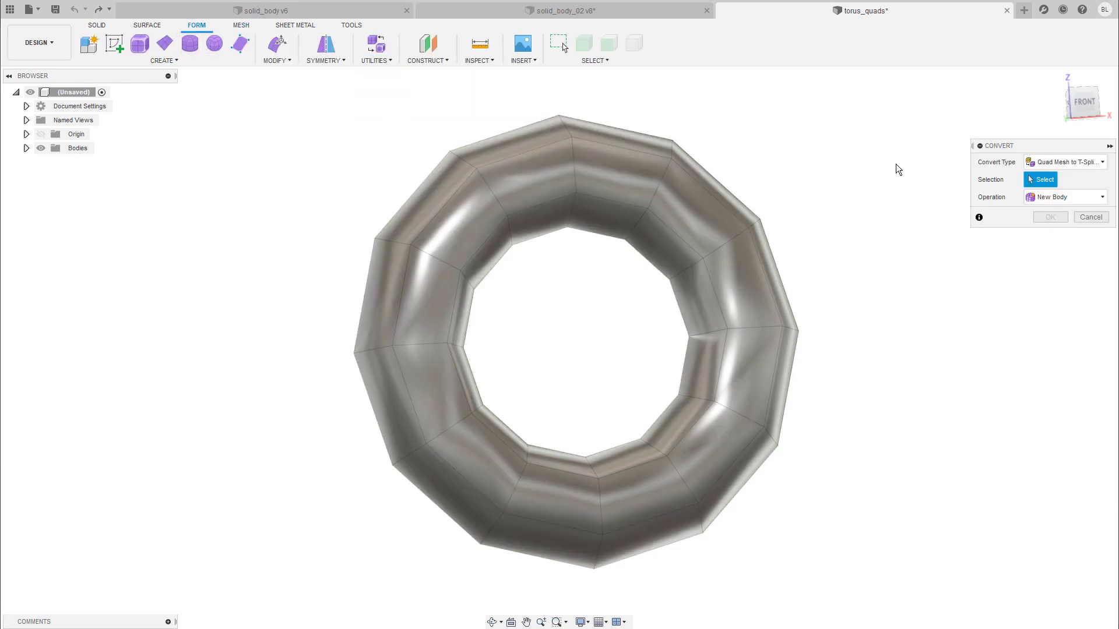
pyautogui.click(1060, 163)
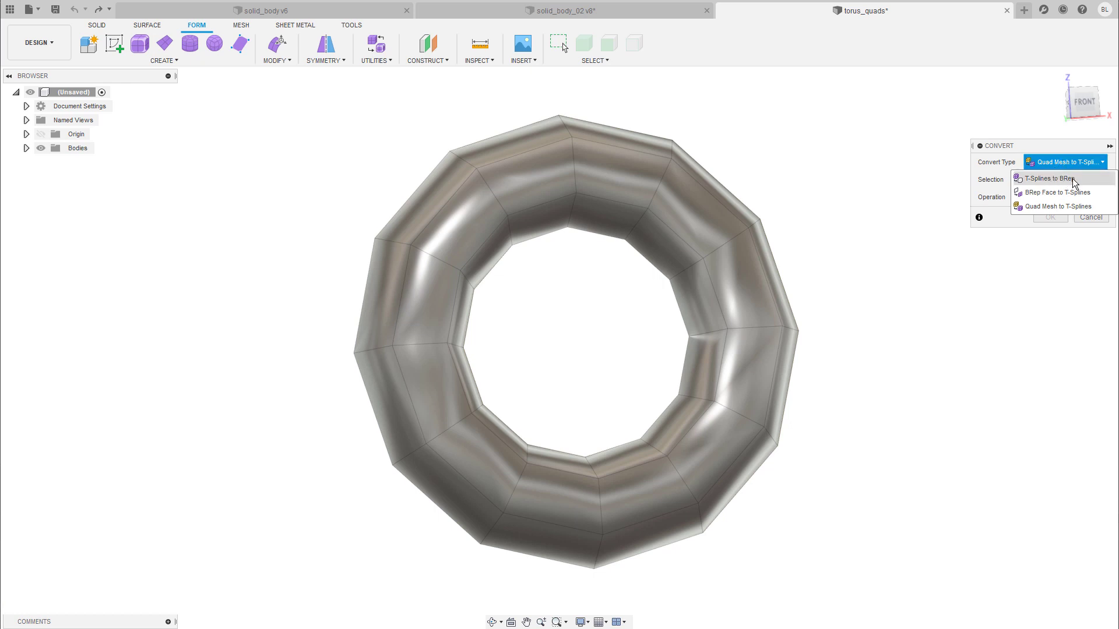
pyautogui.click(1045, 207)
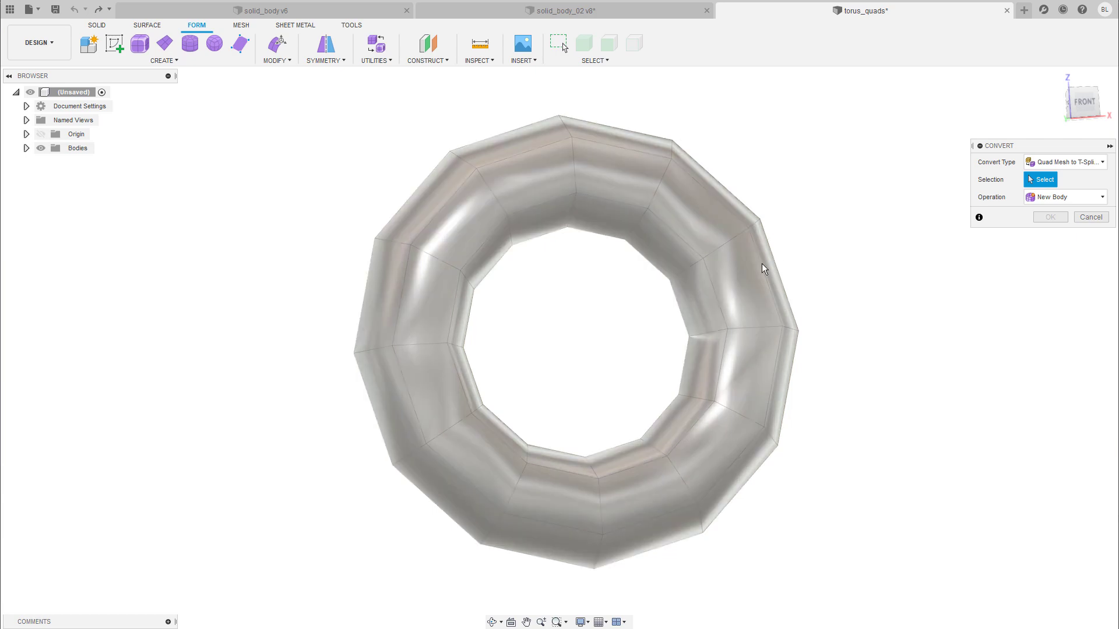
pyautogui.click(764, 263)
pyautogui.click(1050, 217)
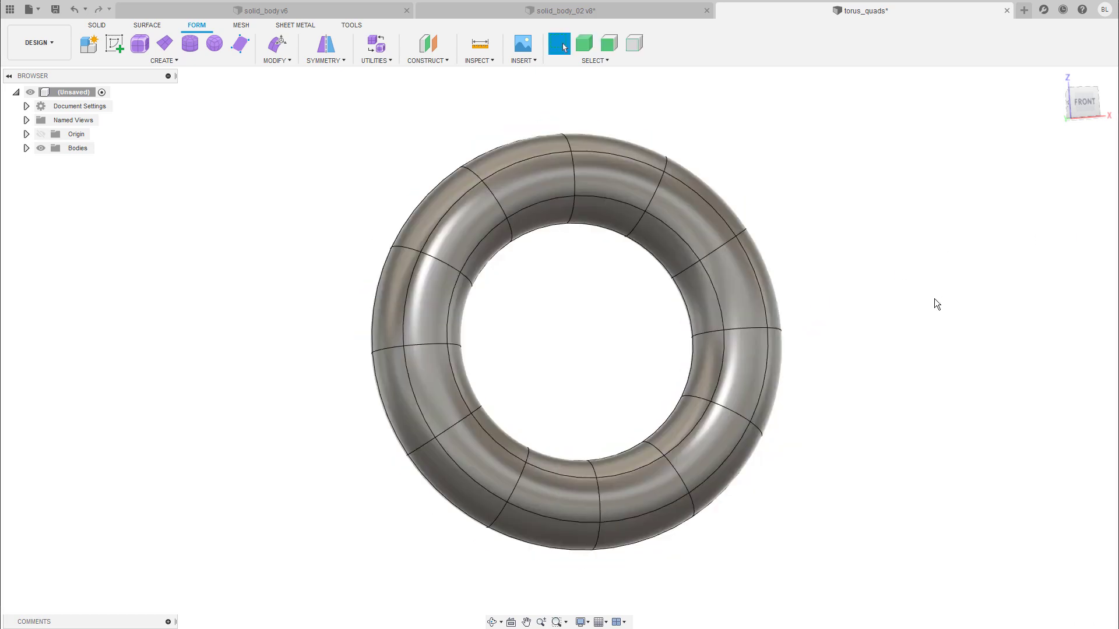
# Bridge a block of four inner faces of the T-spline torus to the four opposite inner faces, using 3 faces and 0 twists.
pyautogui.keyDown('shift'); pyautogui.moveTo(845, 265); pyautogui.dragTo(899, 232, button='middle'); pyautogui.keyUp('shift')
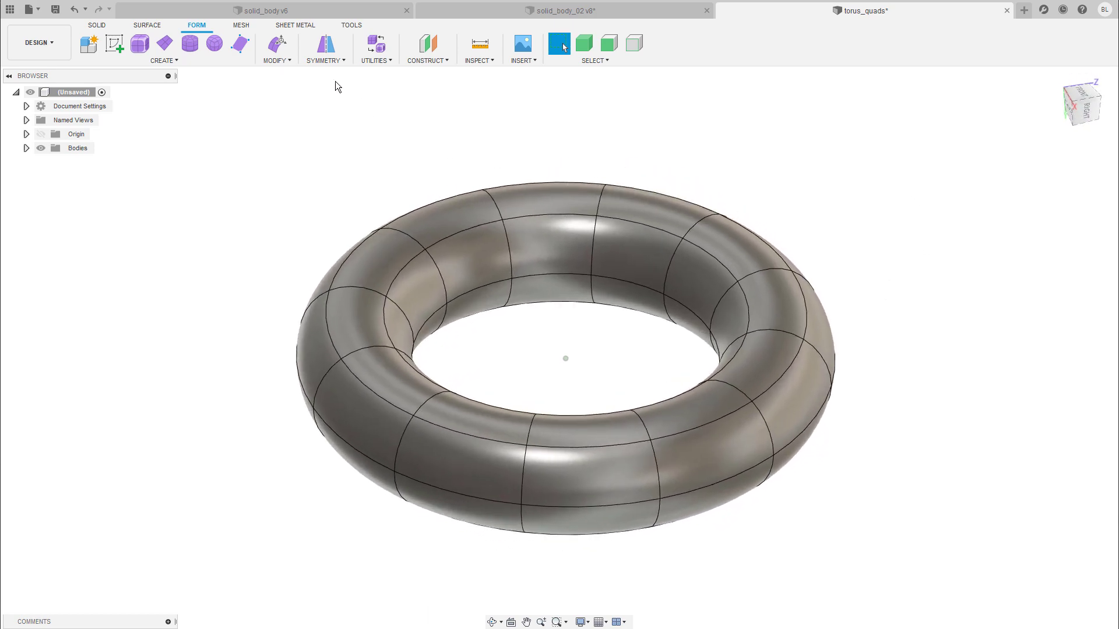
pyautogui.click(284, 61)
pyautogui.click(295, 160)
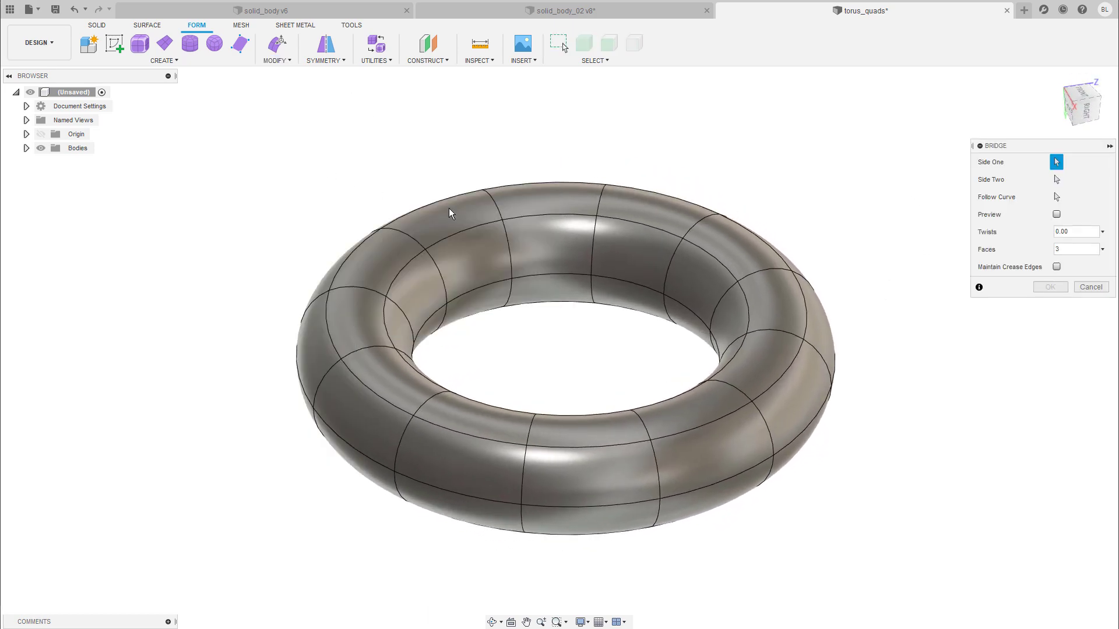
pyautogui.keyDown('shift'); pyautogui.moveTo(478, 280); pyautogui.dragTo(503, 341, button='middle'); pyautogui.keyUp('shift')
pyautogui.click(479, 294)
pyautogui.click(492, 259)
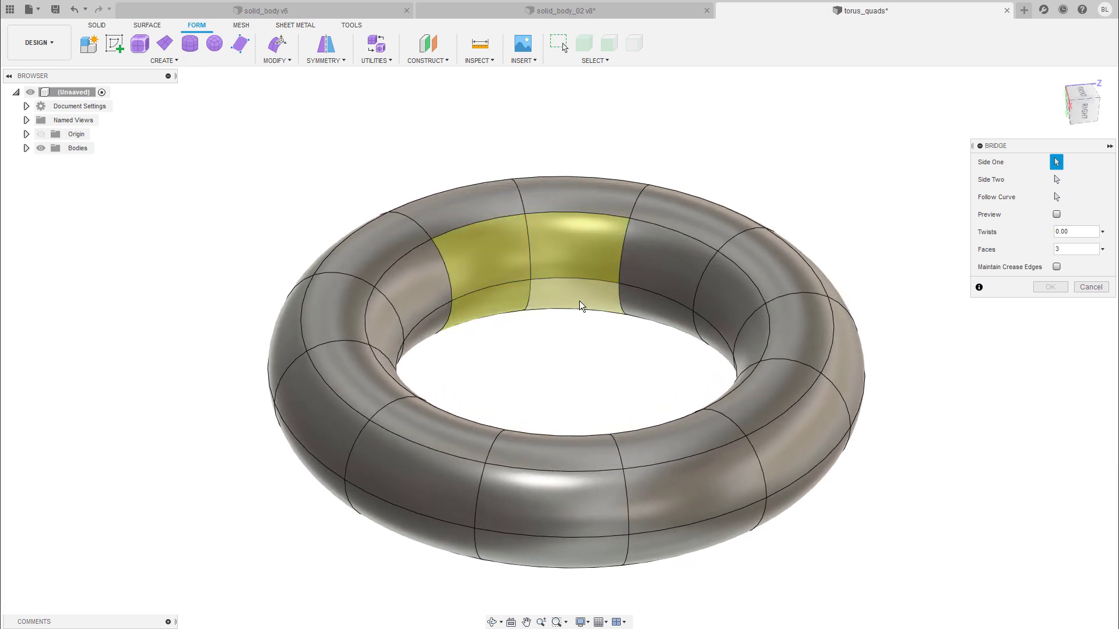
pyautogui.keyDown('shift'); pyautogui.moveTo(579, 304); pyautogui.dragTo(799, 243, button='middle'); pyautogui.keyUp('shift')
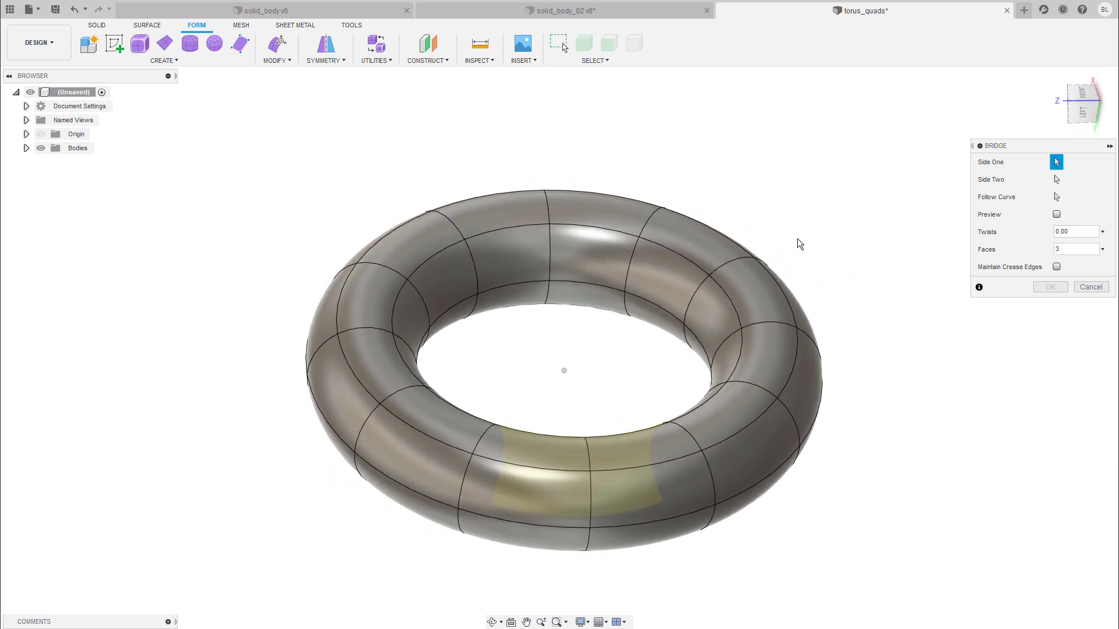
pyautogui.click(527, 295)
pyautogui.click(582, 257)
pyautogui.keyDown('shift'); pyautogui.moveTo(586, 294); pyautogui.dragTo(1051, 320, button='middle'); pyautogui.keyUp('shift')
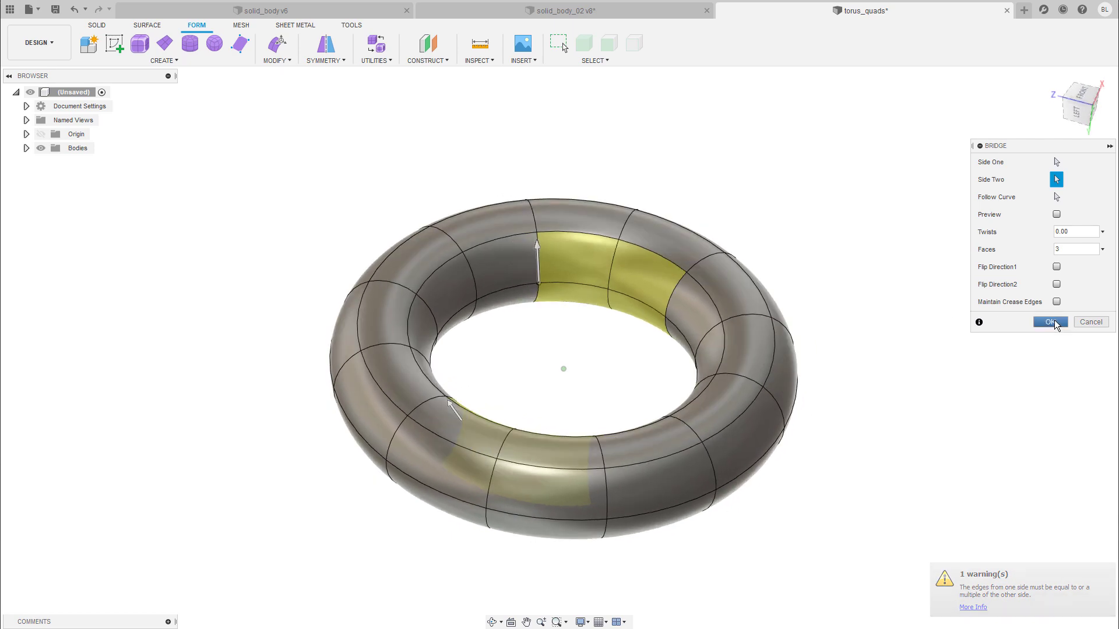
pyautogui.click(1051, 320)
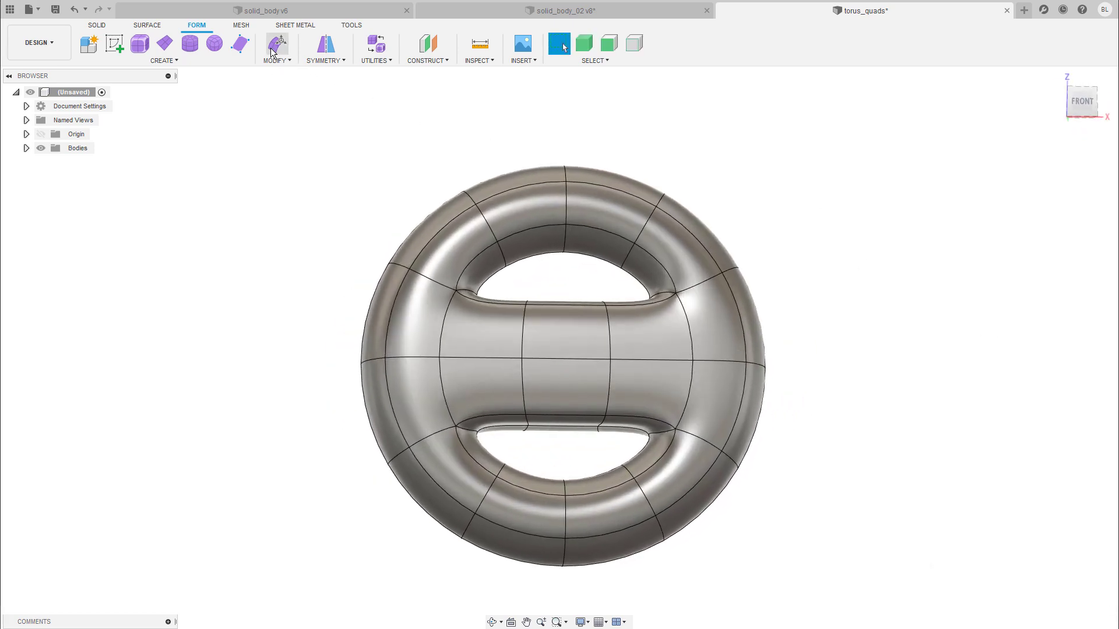
# Select the ring of faces at the middle of the torus bridge and pull it out of the torus plane into a peak with Edit Form.
pyautogui.click(274, 46)
pyautogui.moveTo(581, 280); pyautogui.dragTo(541, 449)
pyautogui.keyDown('shift'); pyautogui.moveTo(775, 352); pyautogui.dragTo(927, 256, button='middle'); pyautogui.keyUp('shift')
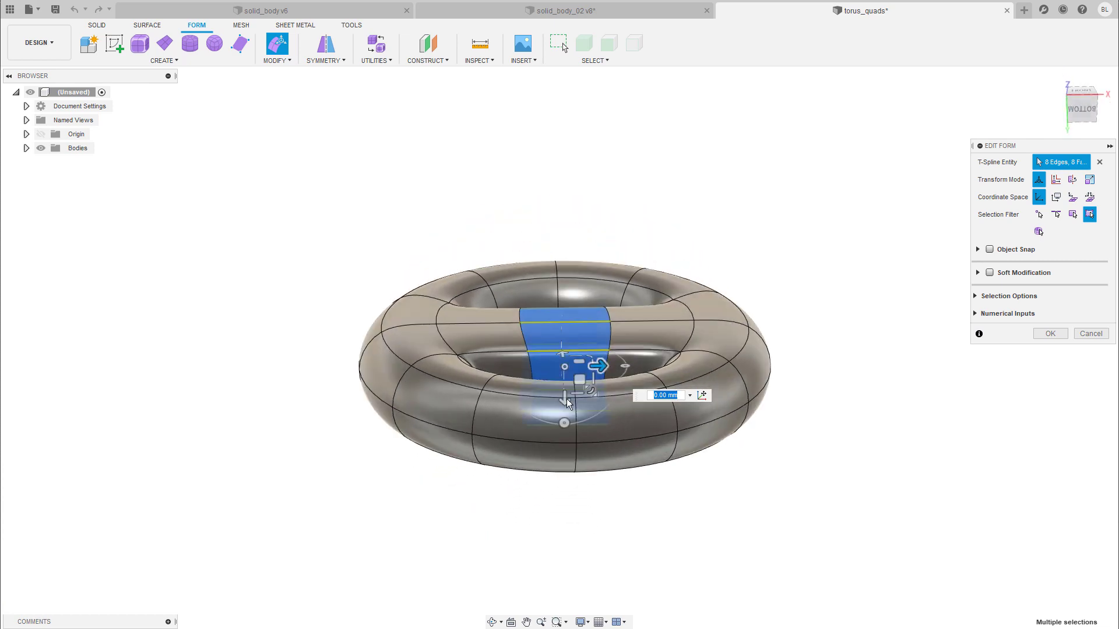
pyautogui.moveTo(566, 401); pyautogui.dragTo(746, 220)
pyautogui.scroll(3, 641, 223)
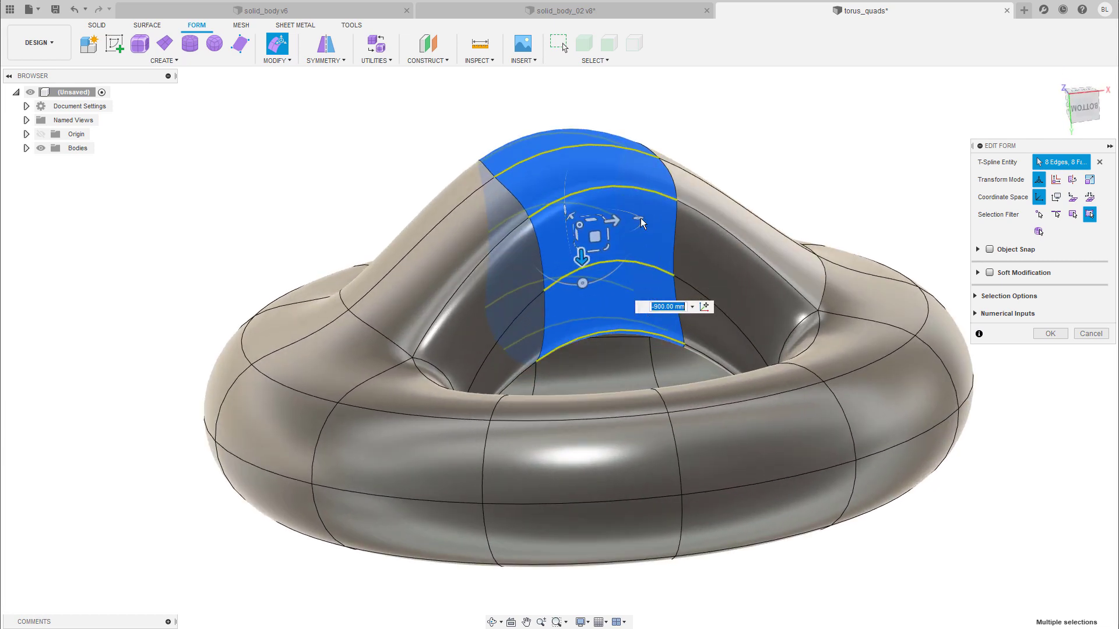
pyautogui.moveTo(641, 223); pyautogui.dragTo(582, 282)
pyautogui.click(1050, 333)
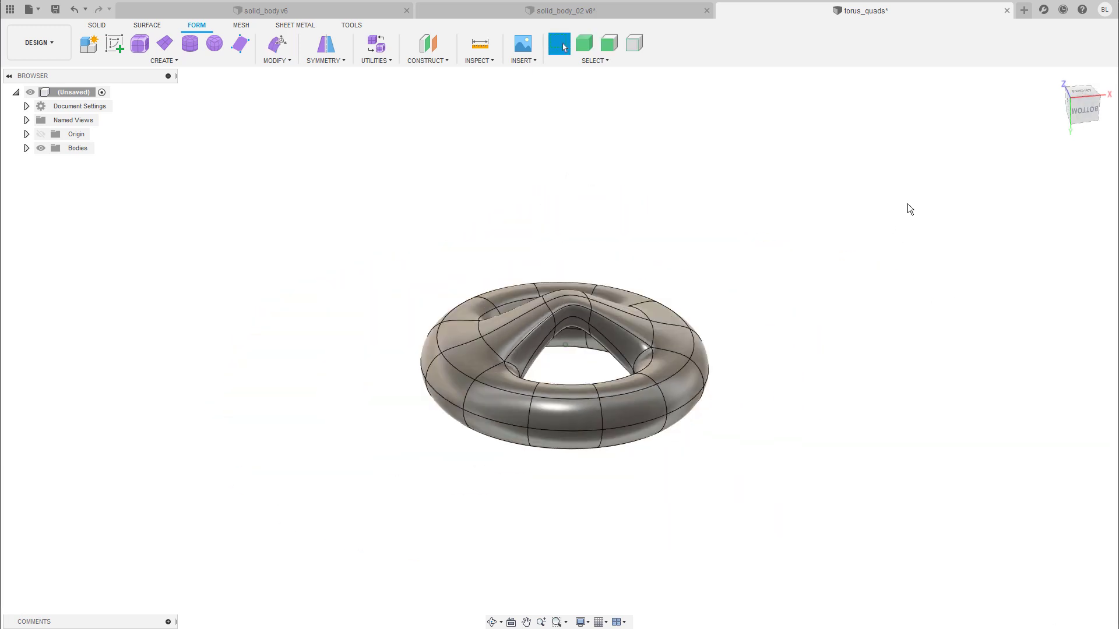
pyautogui.keyDown('shift'); pyautogui.moveTo(907, 204); pyautogui.dragTo(908, 183, button='middle'); pyautogui.keyUp('shift')
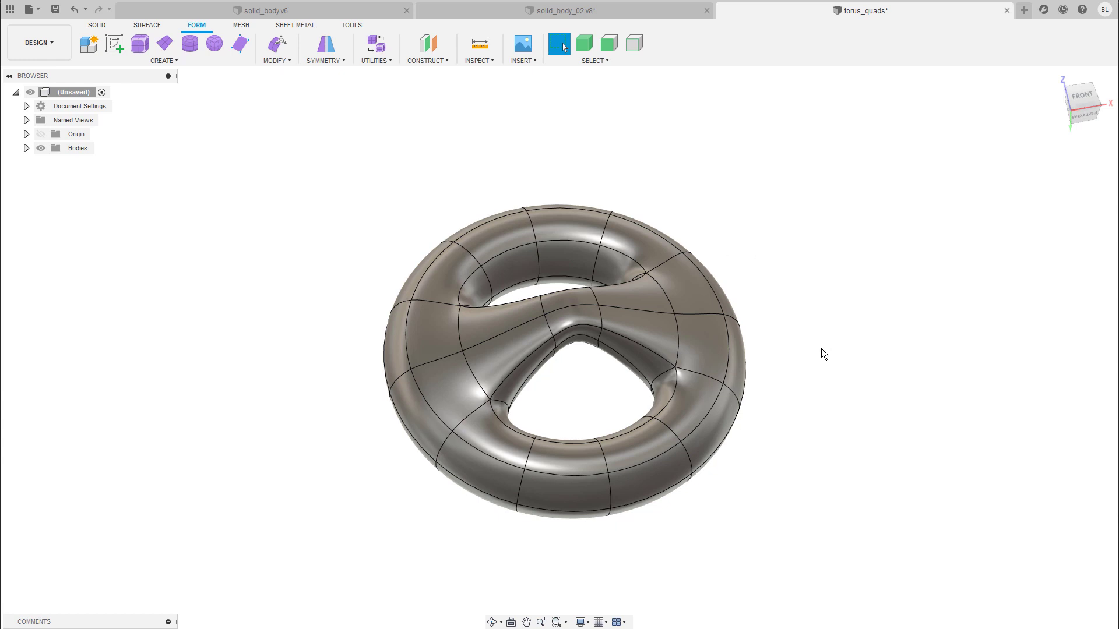
pyautogui.click(241, 26)
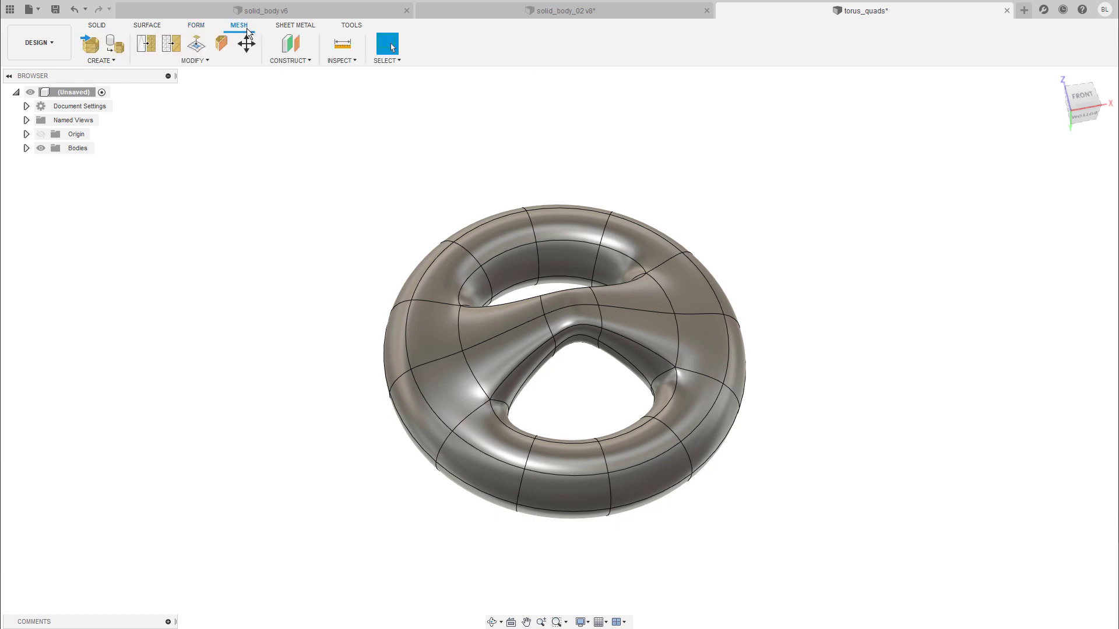
pyautogui.click(221, 61)
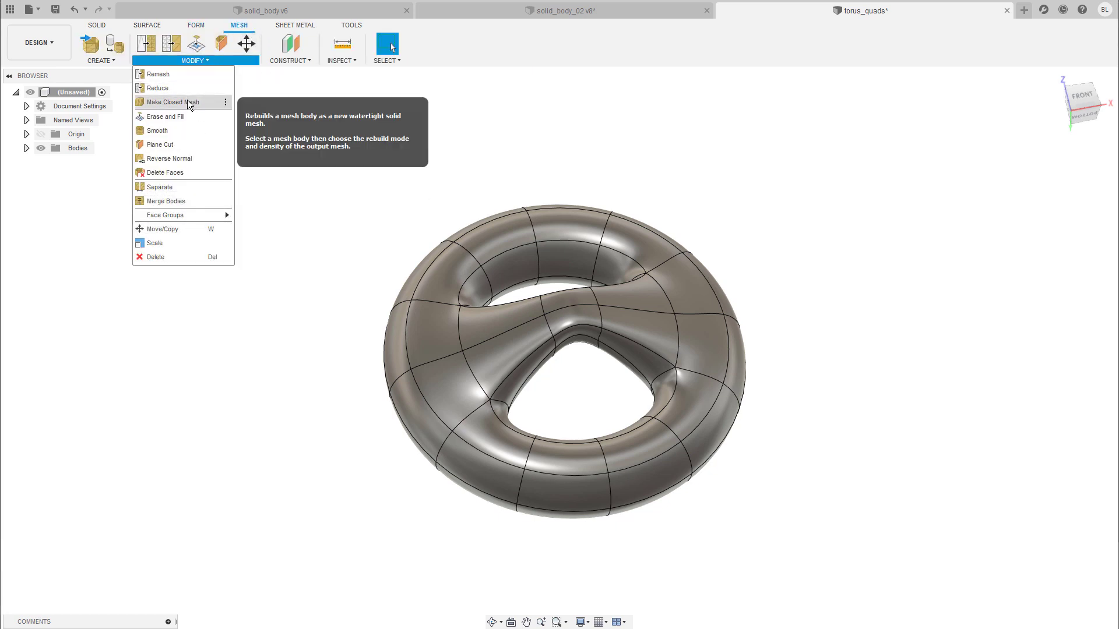
pyautogui.click(224, 62)
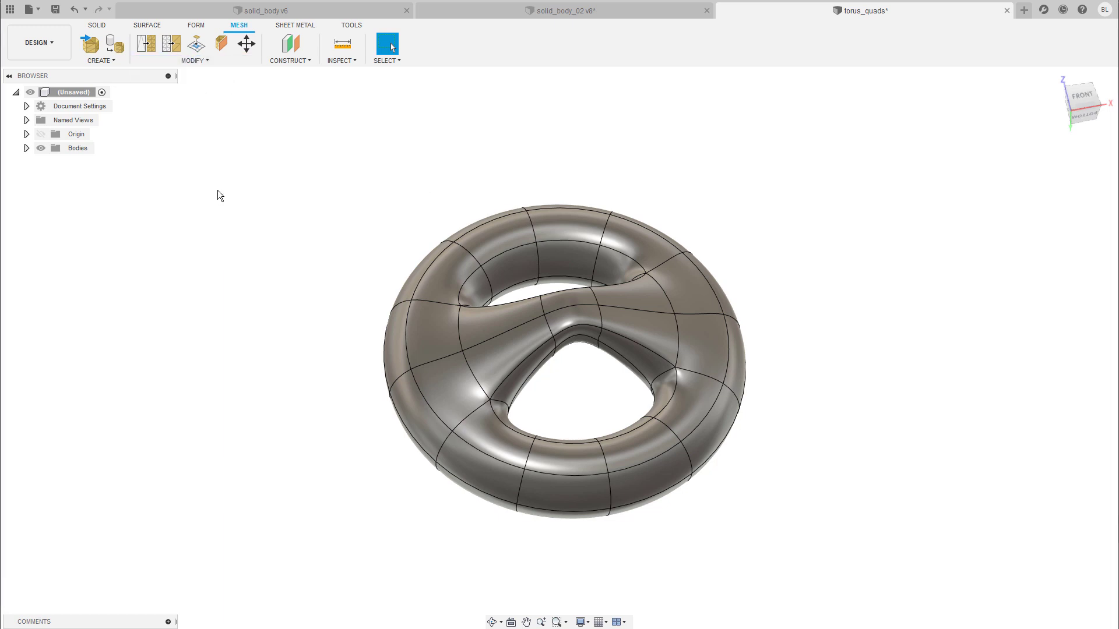